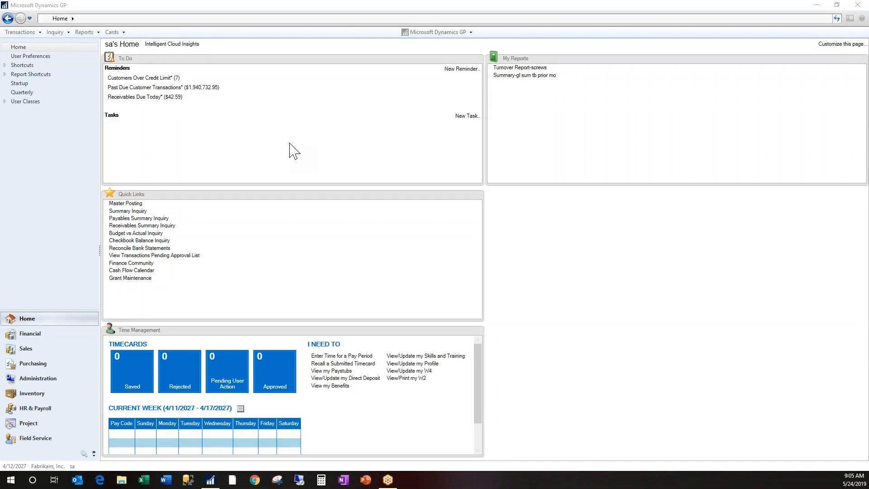
# Open SmartList and expand the Financial folder down to the favorites under Account Transactions
pyautogui.click(452, 36)
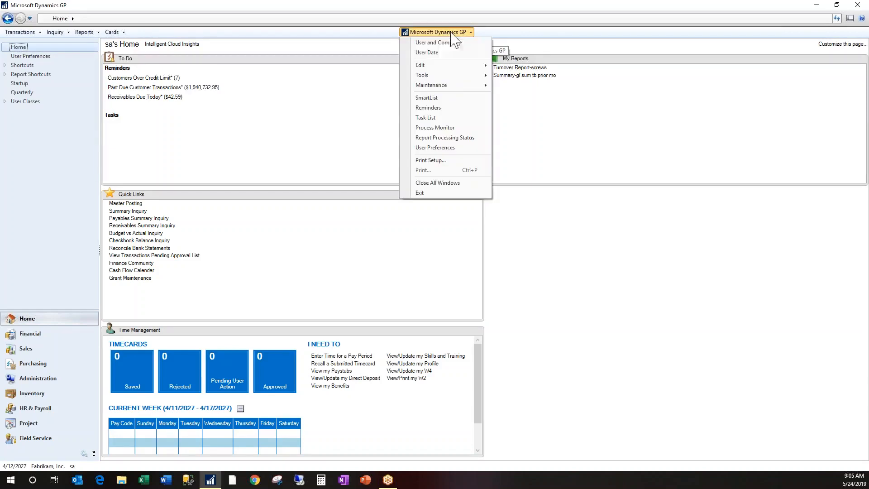
pyautogui.click(437, 102)
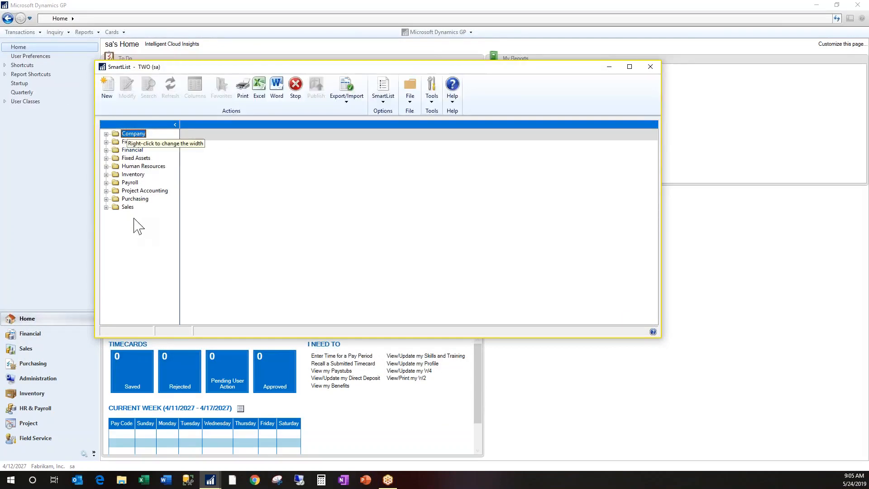
pyautogui.click(106, 142)
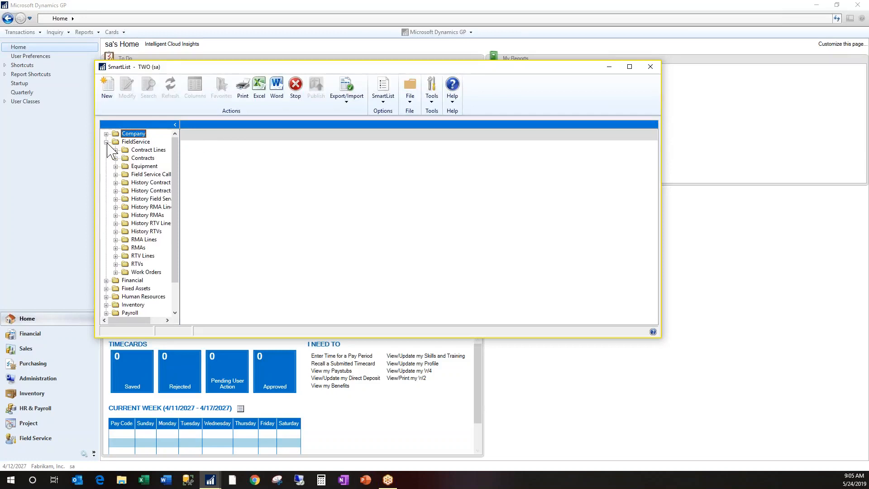
pyautogui.click(106, 142)
pyautogui.click(107, 151)
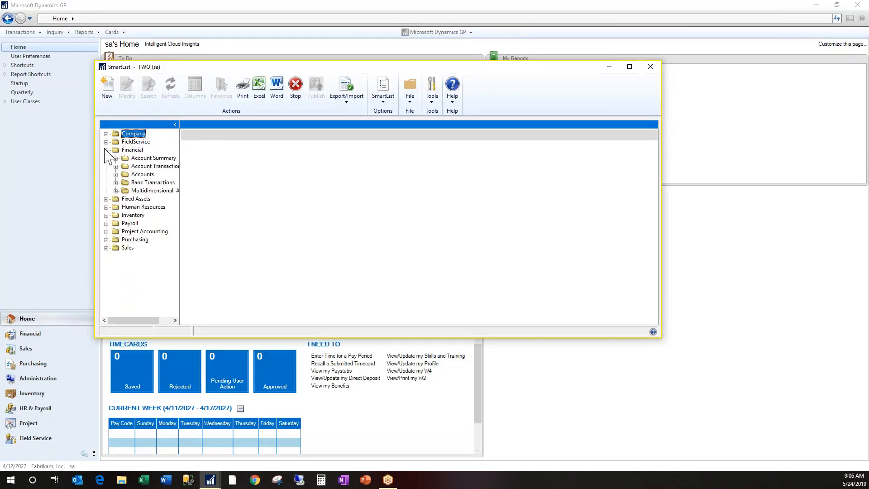
pyautogui.click(116, 167)
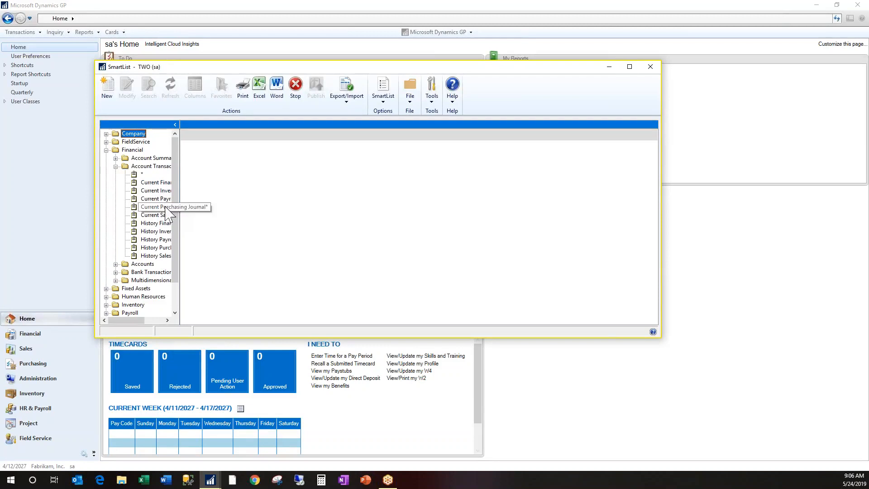
# Display the Account Transactions list and open its * favorite
pyautogui.click(151, 168)
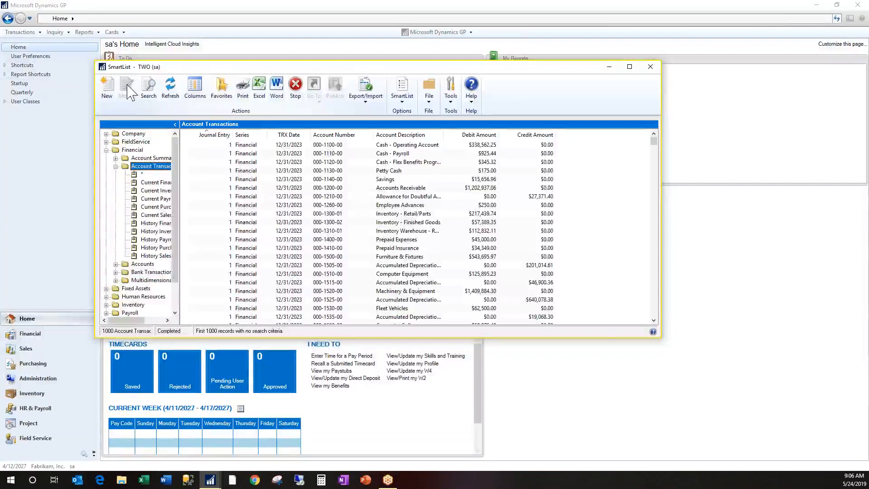
pyautogui.click(150, 167)
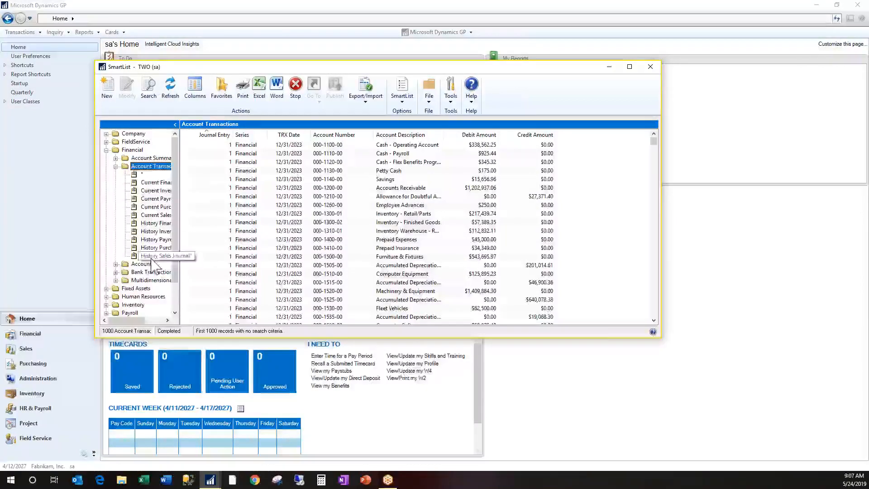
pyautogui.click(140, 175)
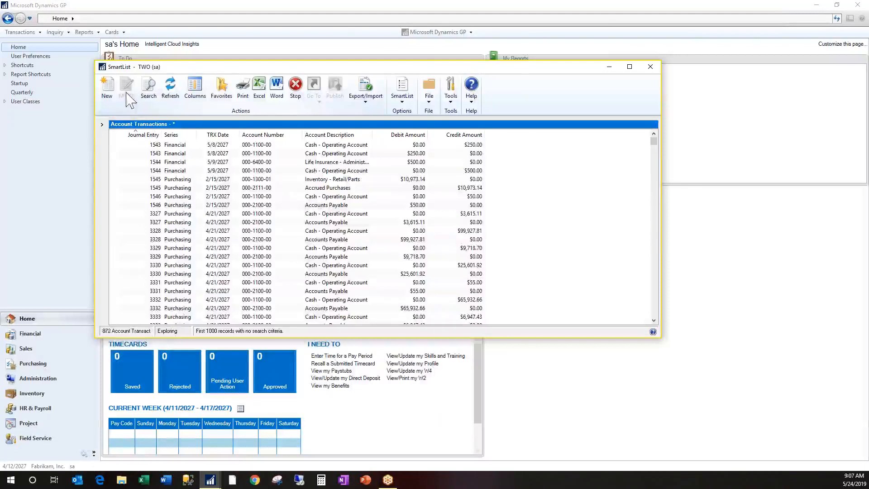
# Bring back the folder tree, expand Purchasing and display the Payables Transactions list
pyautogui.click(102, 124)
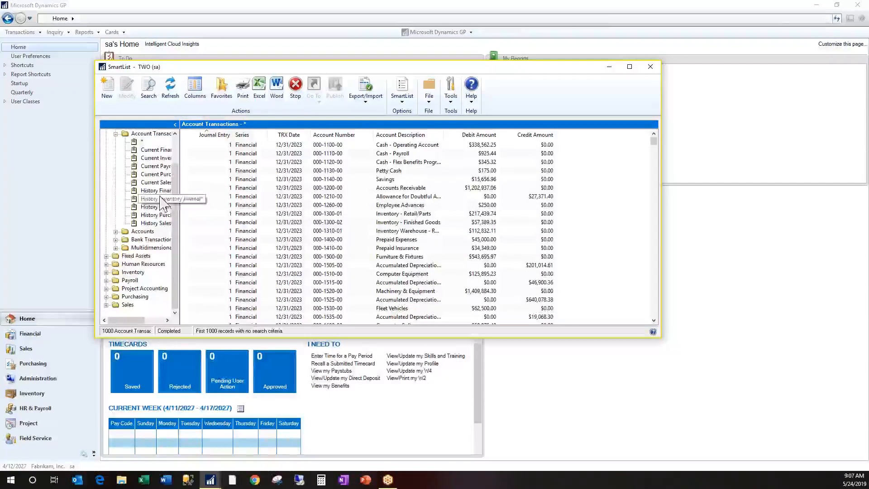
pyautogui.click(106, 297)
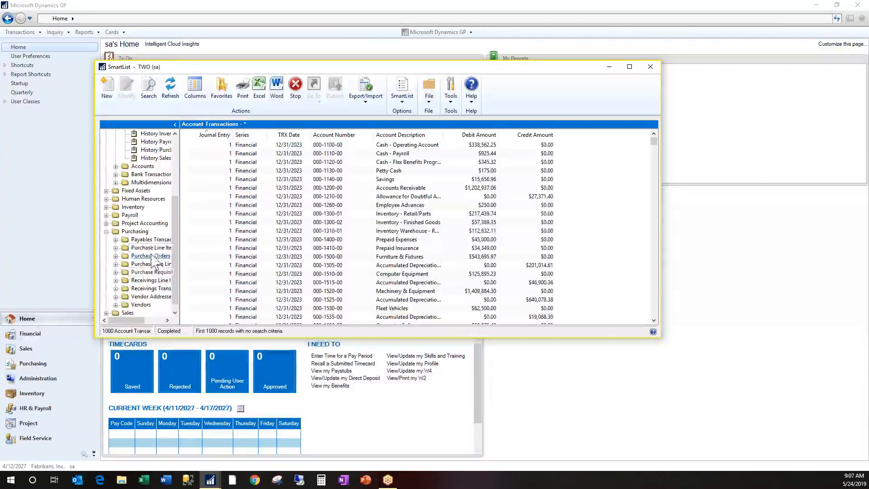
pyautogui.click(152, 240)
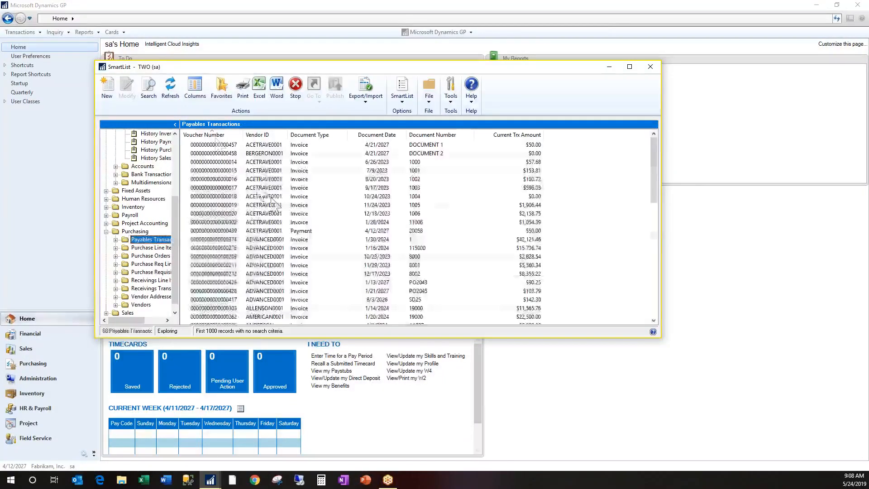
# Add the Purchases Account Number column to the Payables Transactions list
pyautogui.click(199, 99)
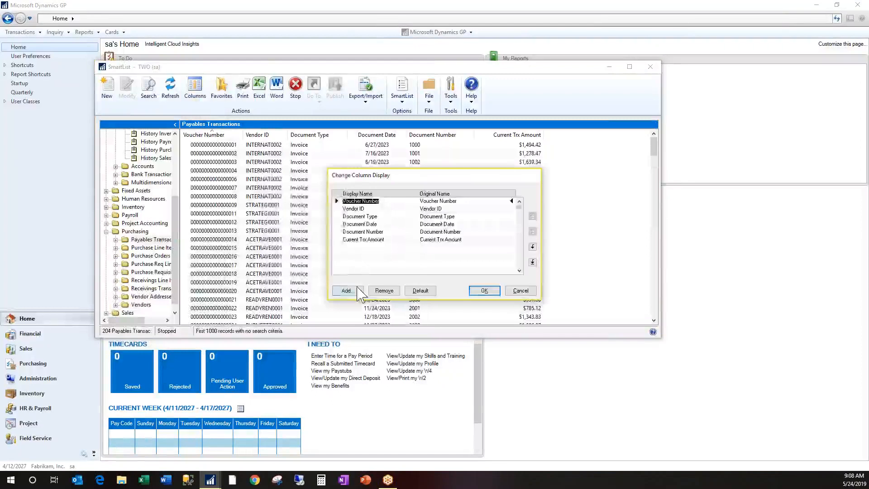
pyautogui.click(343, 290)
pyautogui.click(367, 256)
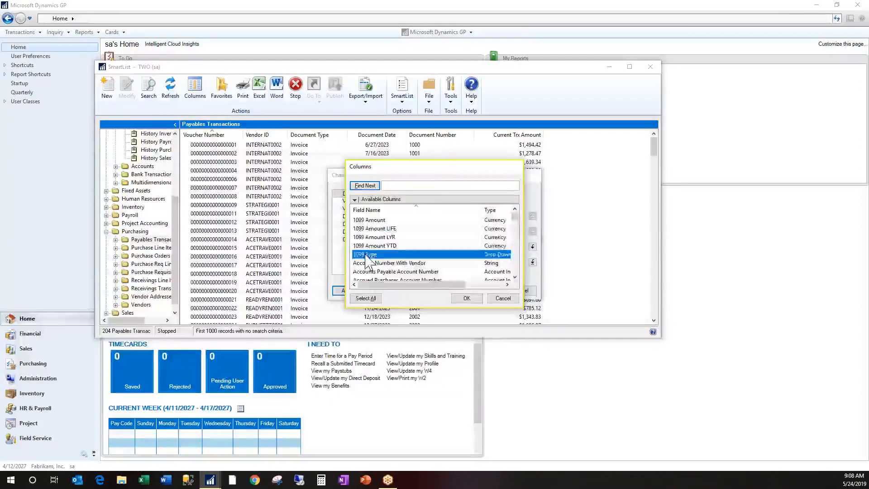
pyautogui.press('p')
pyautogui.scroll(-2, 400, 264)
pyautogui.scroll(-5, 398, 263)
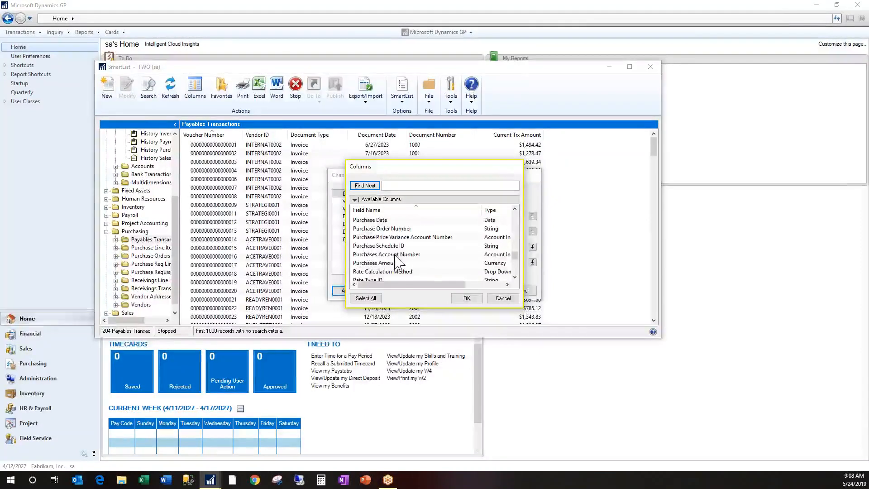
pyautogui.click(393, 255)
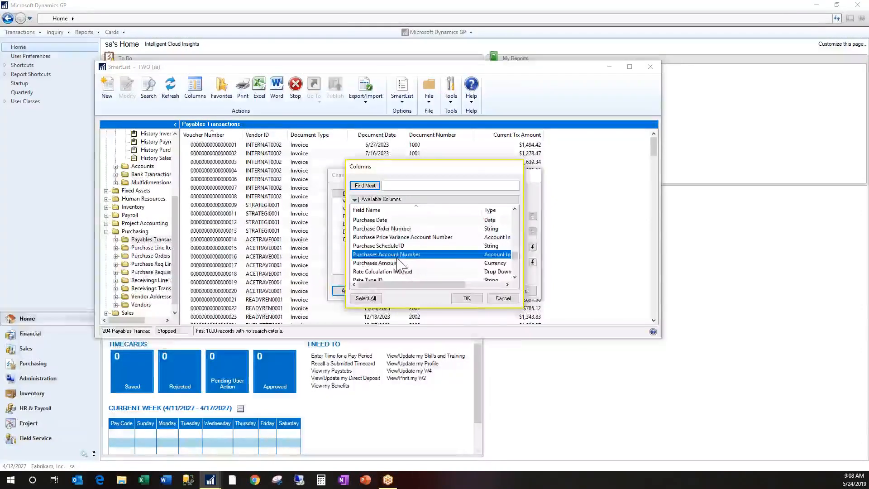
pyautogui.click(467, 298)
pyautogui.click(480, 292)
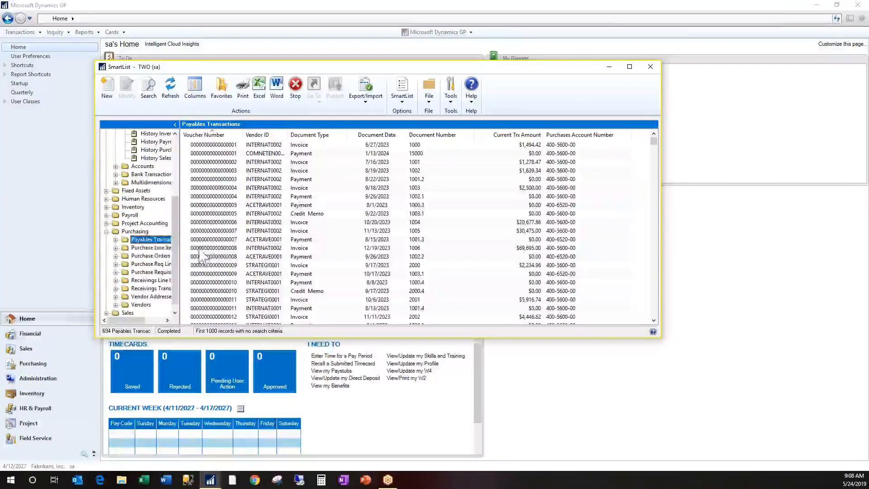
pyautogui.click(149, 241)
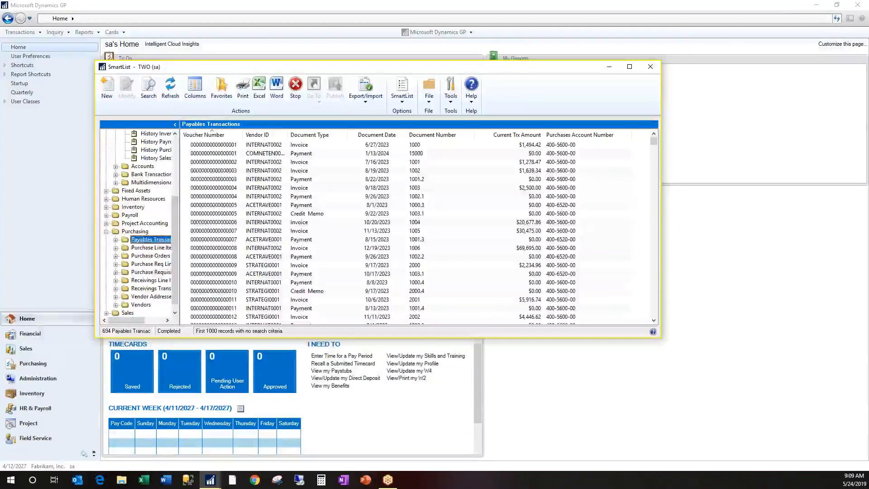
pyautogui.click(149, 240)
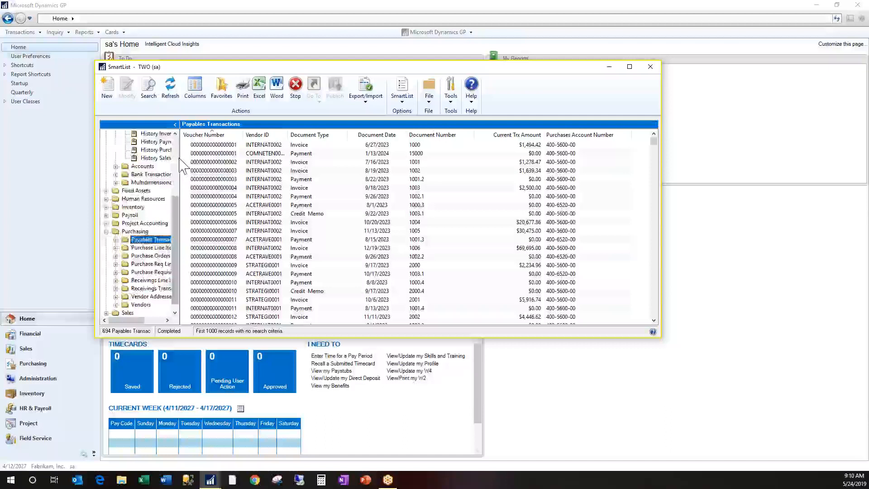
# Open the * favorite under Financial's Account Transactions and return to the base Account Transactions list
pyautogui.scroll(4, 180, 156)
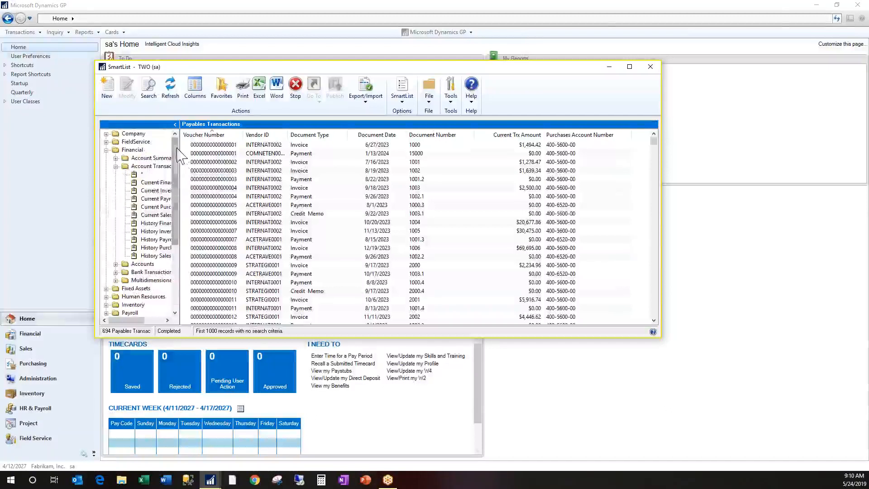
pyautogui.click(139, 175)
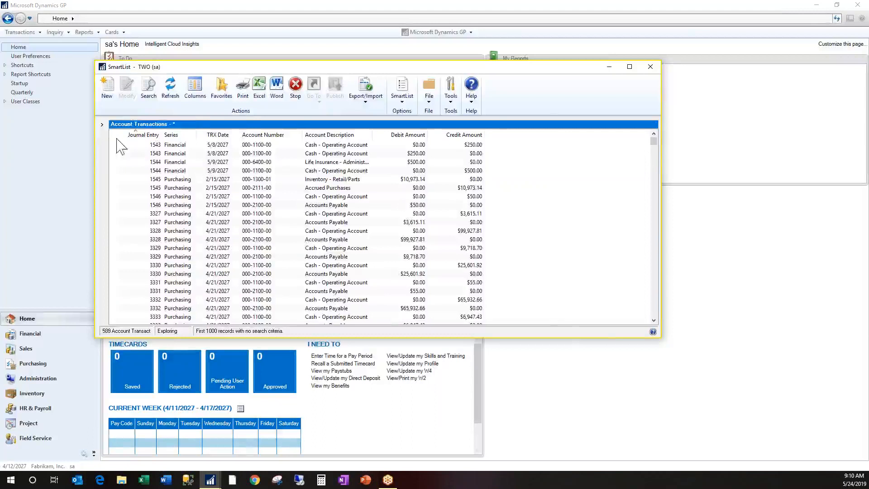
pyautogui.click(102, 125)
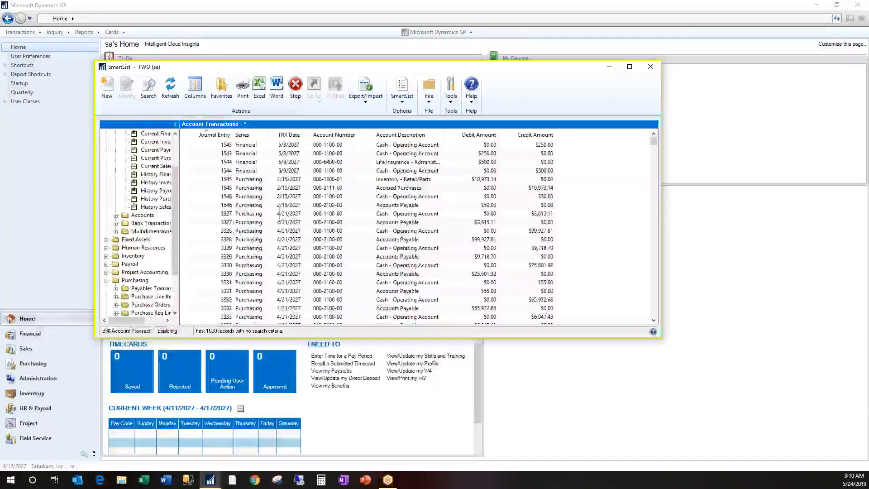
pyautogui.moveTo(176, 221); pyautogui.dragTo(175, 164)
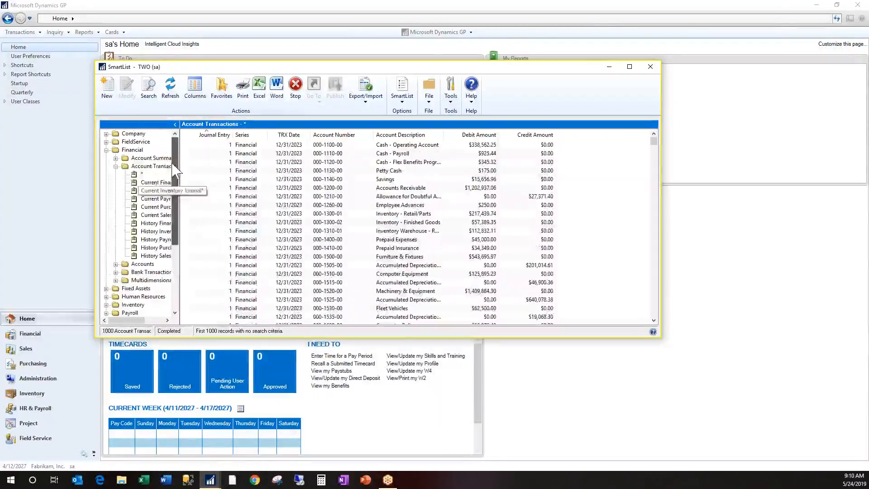
pyautogui.click(151, 166)
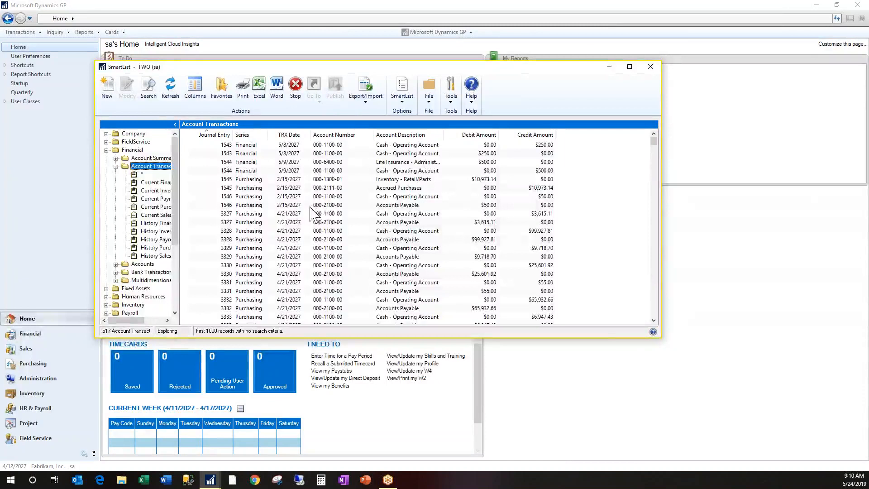
# Open the search for Account Transactions and list all columns for the first search definition
pyautogui.click(148, 90)
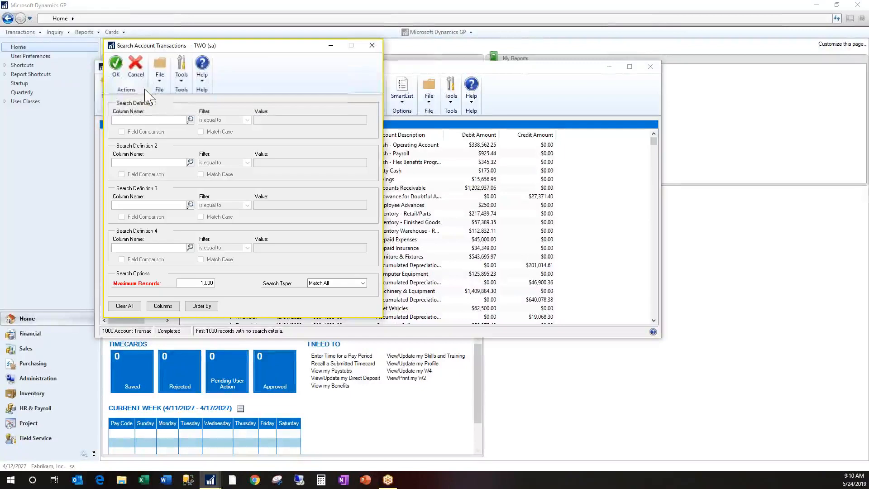
pyautogui.click(146, 121)
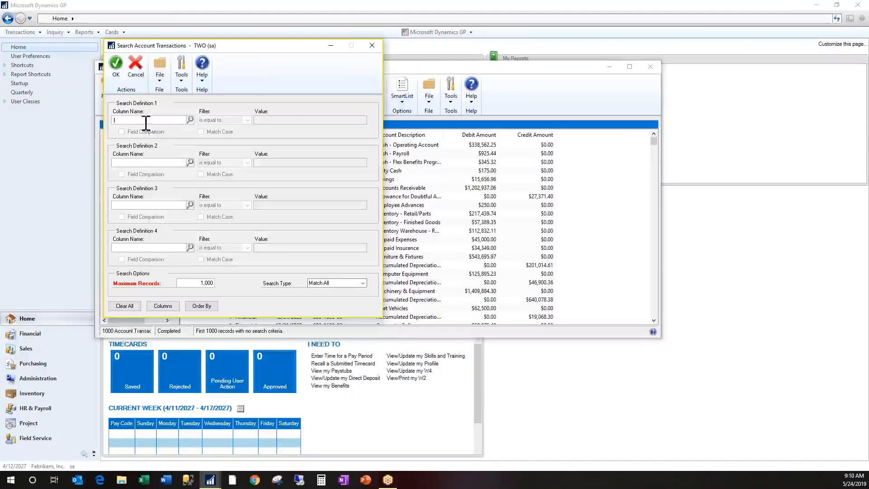
pyautogui.click(190, 119)
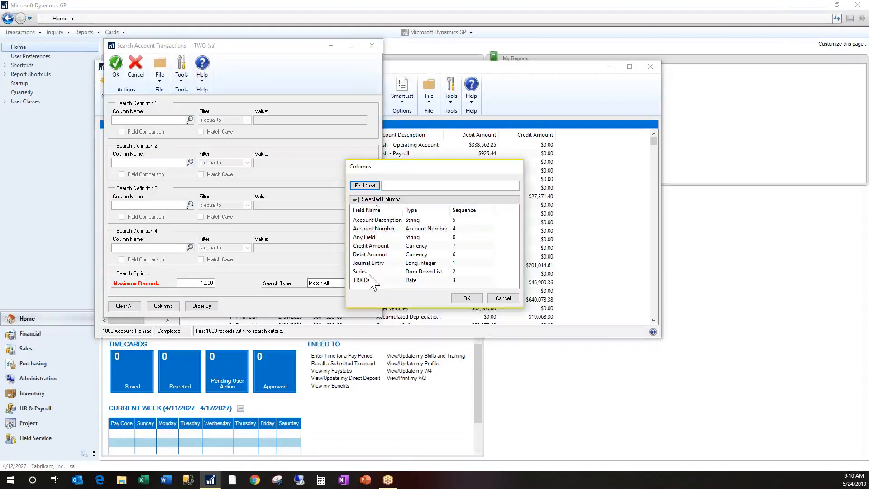
pyautogui.click(355, 199)
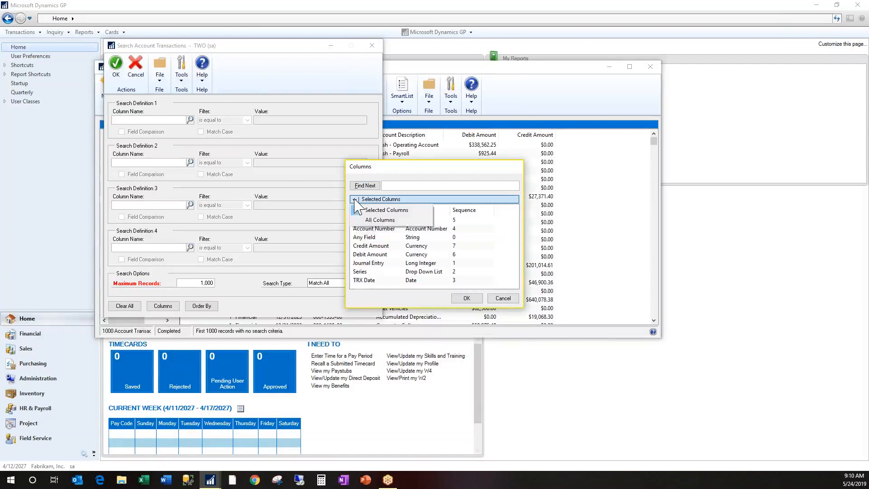
pyautogui.click(367, 222)
# Choose Active as the first search definition's column, leaving its filter as is equal to Yes
pyautogui.click(387, 255)
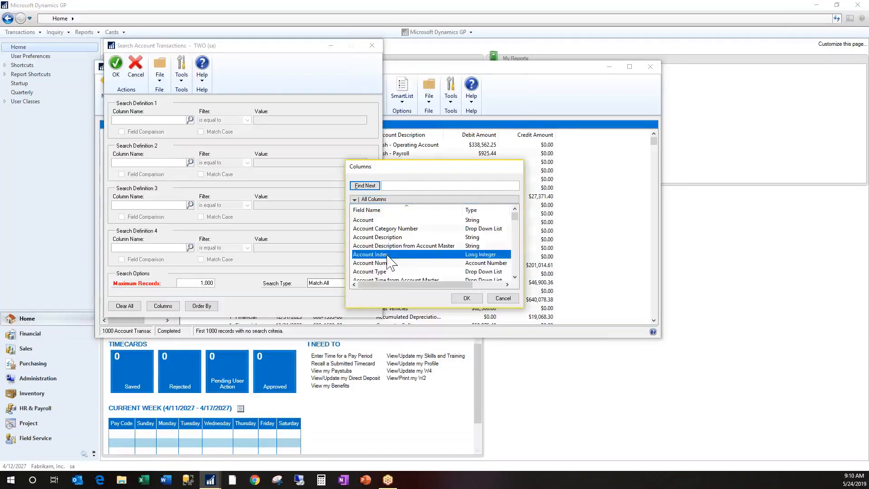
pyautogui.press('i')
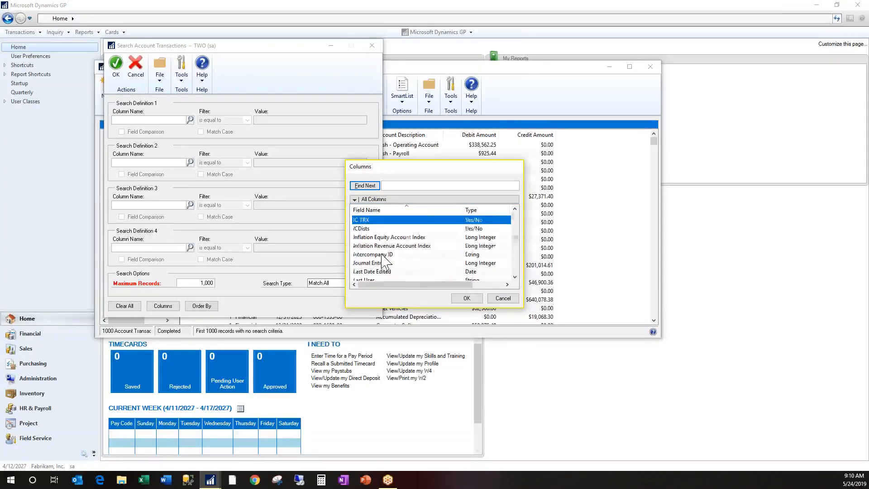
pyautogui.press('a')
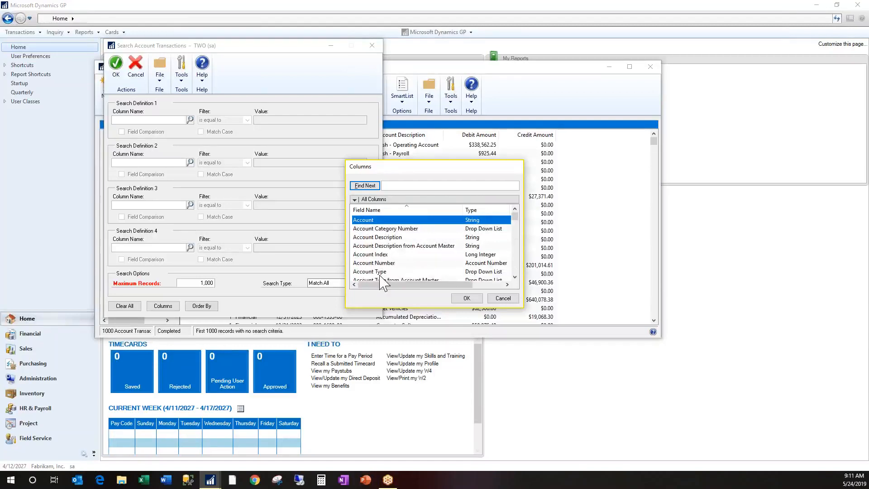
pyautogui.scroll(-2, 381, 283)
pyautogui.click(362, 237)
pyautogui.doubleClick(362, 239)
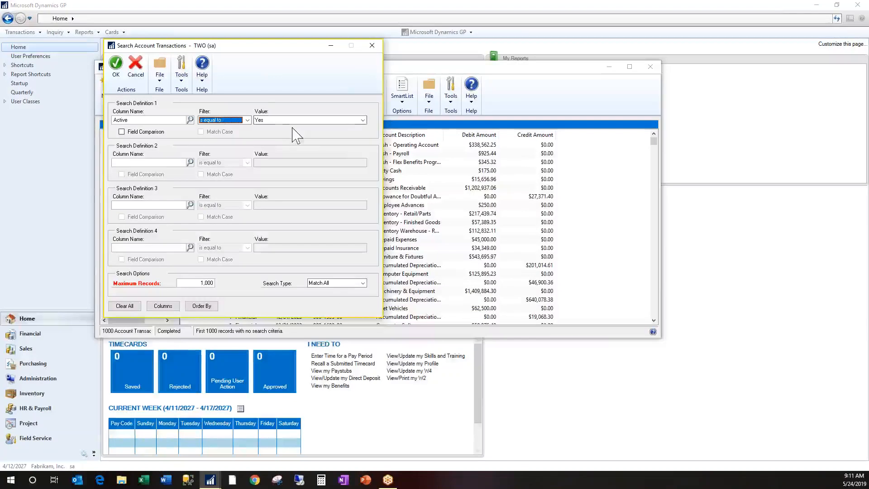
# Reposition the search window and run the search for account transactions where Active is equal to Yes
pyautogui.moveTo(310, 50); pyautogui.dragTo(240, 48)
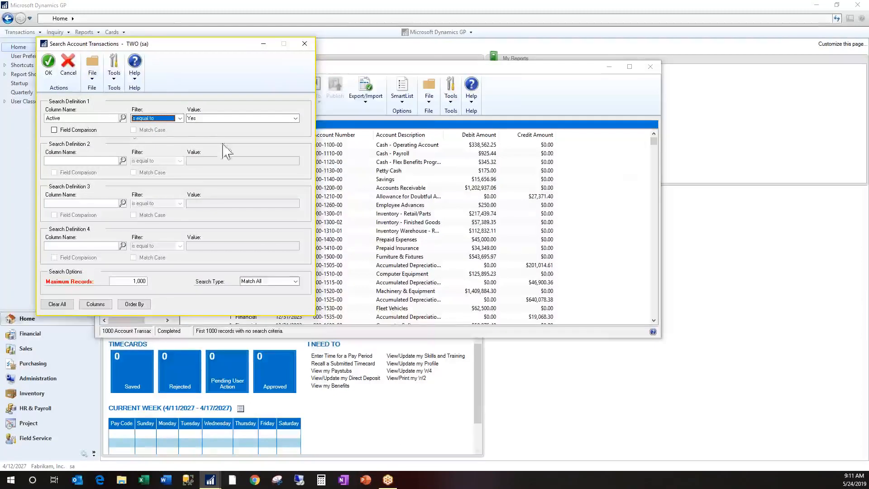
pyautogui.moveTo(172, 46); pyautogui.dragTo(267, 83)
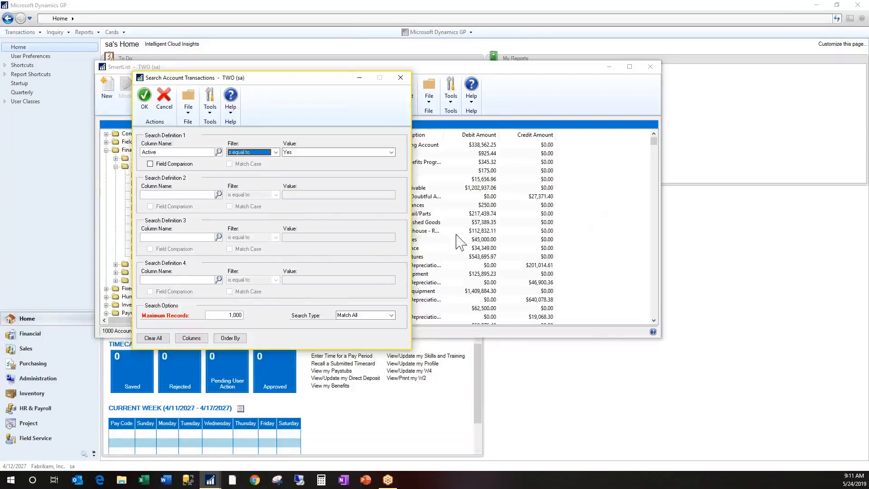
pyautogui.click(145, 95)
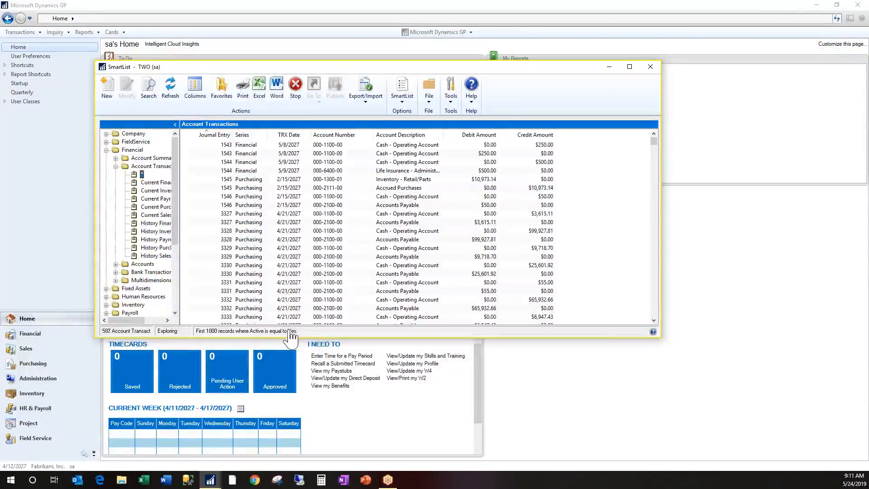
# Reopen the Account Transactions search and add the Active column to its displayed columns
pyautogui.click(149, 88)
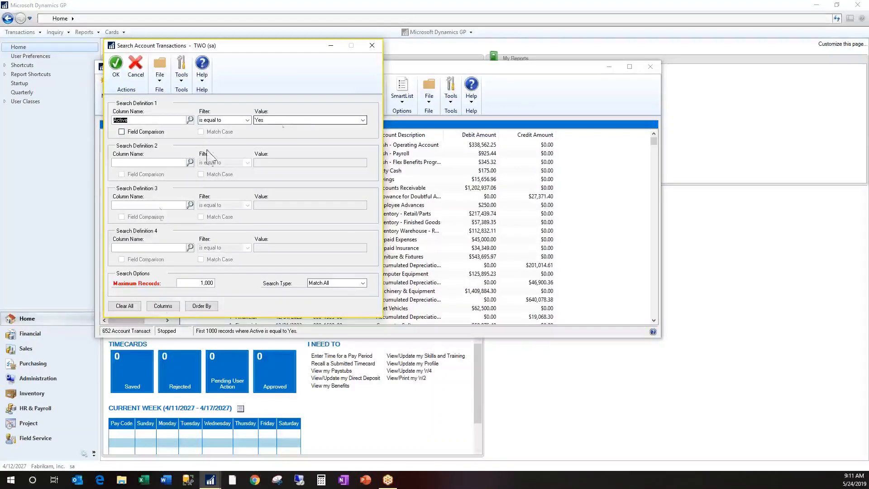
pyautogui.click(168, 307)
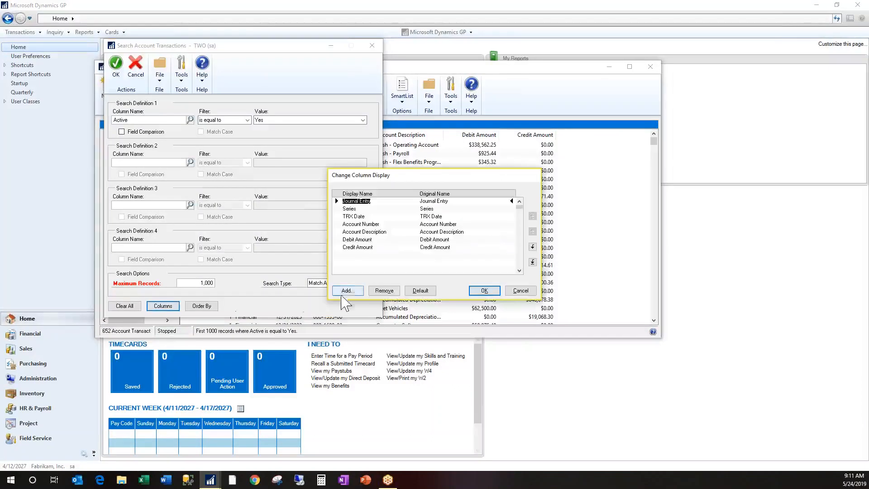
pyautogui.click(346, 292)
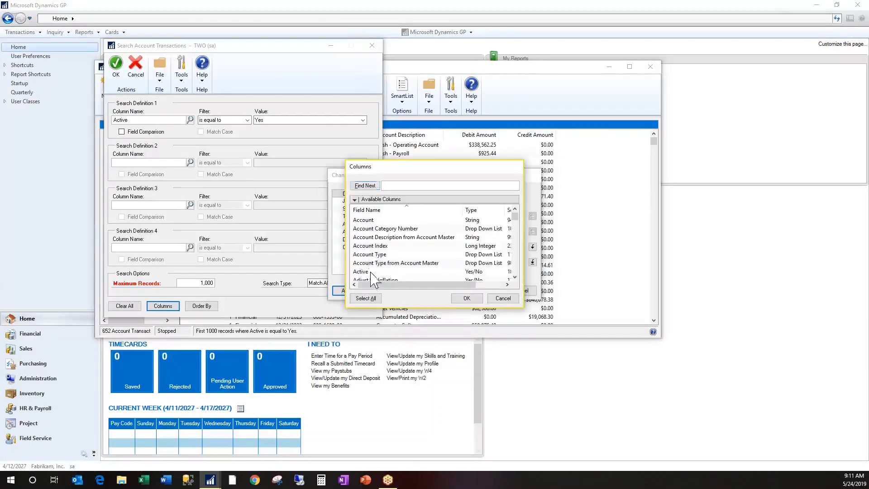
pyautogui.click(368, 272)
pyautogui.click(467, 298)
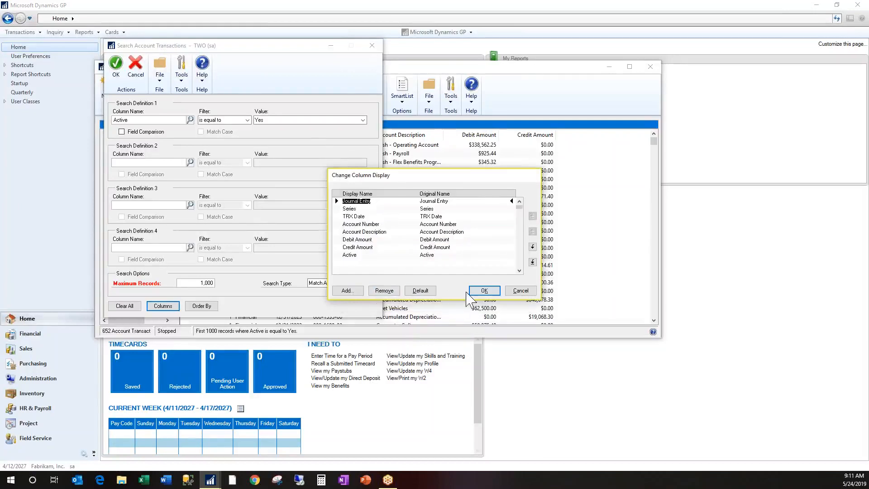
pyautogui.click(484, 291)
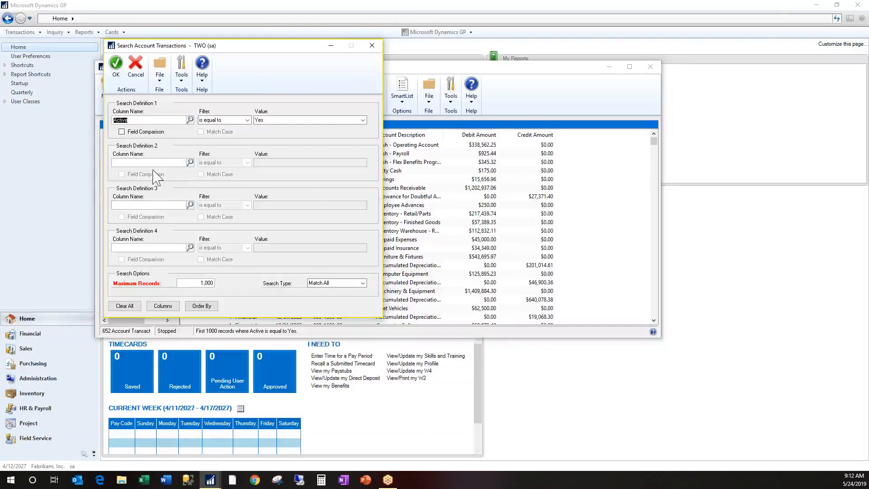
# Set the first search definition to Credit Amount is equal to Debit Amount, using field comparison
pyautogui.click(190, 119)
pyautogui.doubleClick(370, 246)
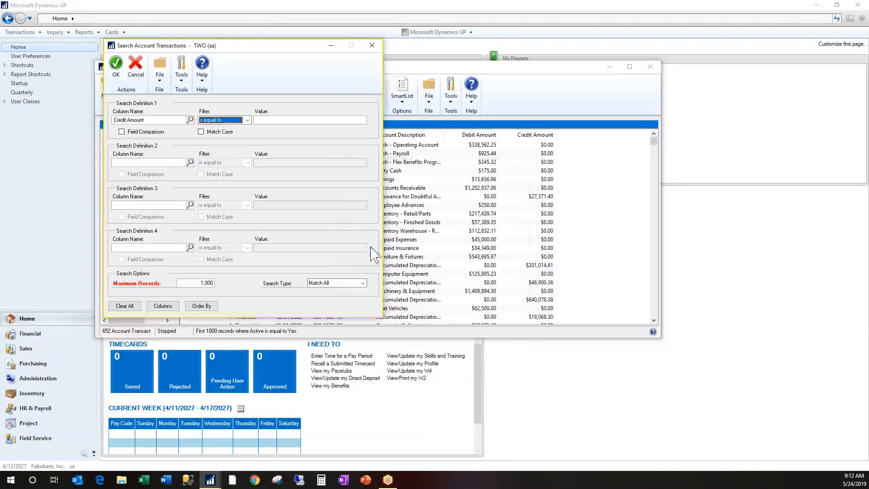
pyautogui.click(121, 132)
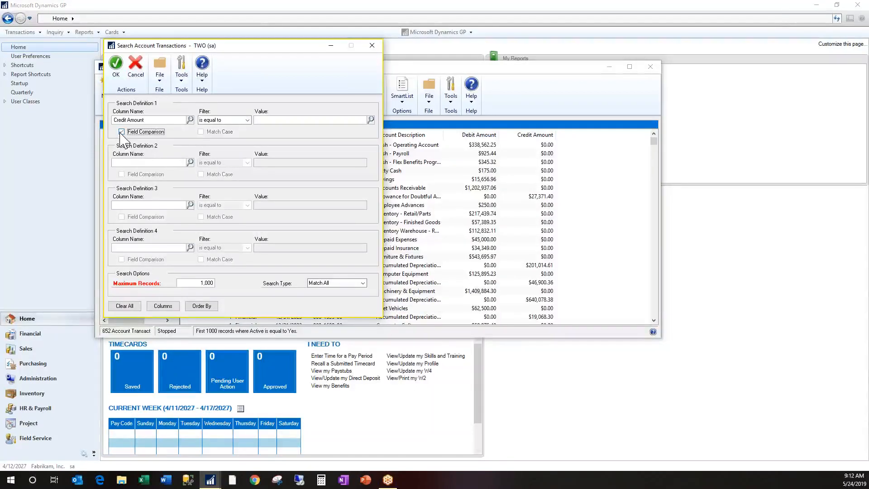
pyautogui.click(122, 131)
pyautogui.click(288, 120)
pyautogui.click(371, 120)
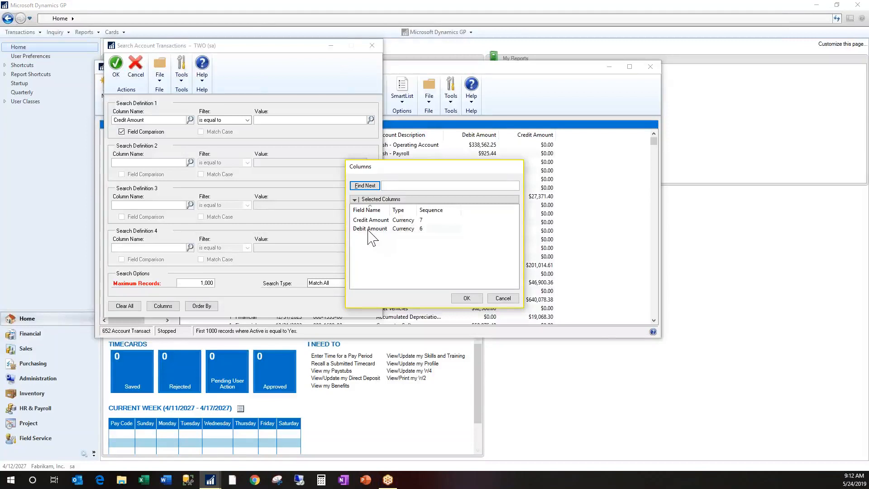
pyautogui.click(369, 229)
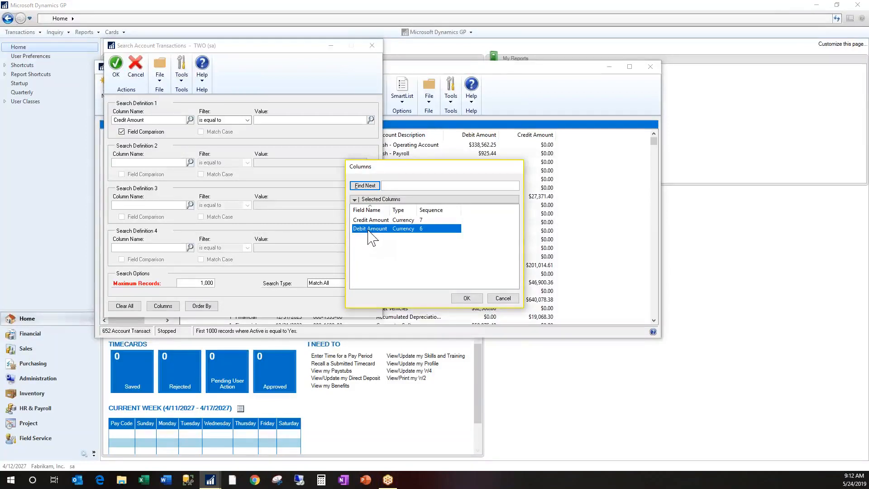
pyautogui.click(466, 299)
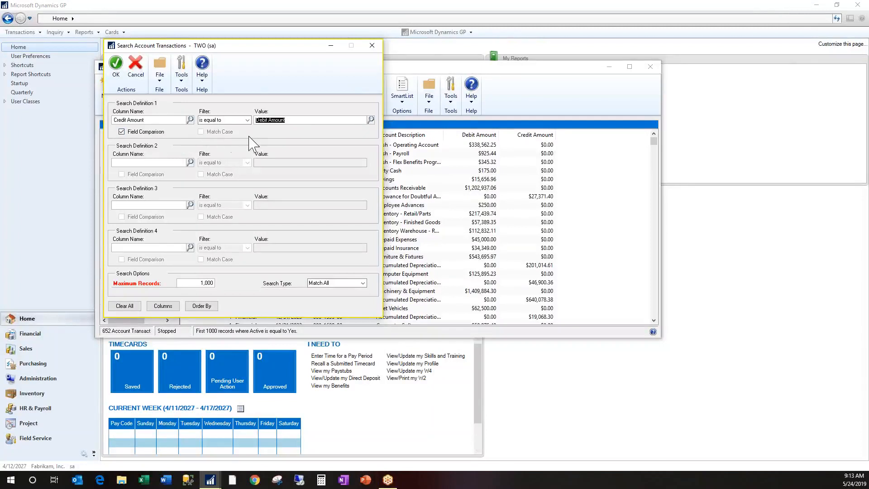
# Turn off field comparison in the first search definition and set its value to 50, leaving Match Case off
pyautogui.click(122, 131)
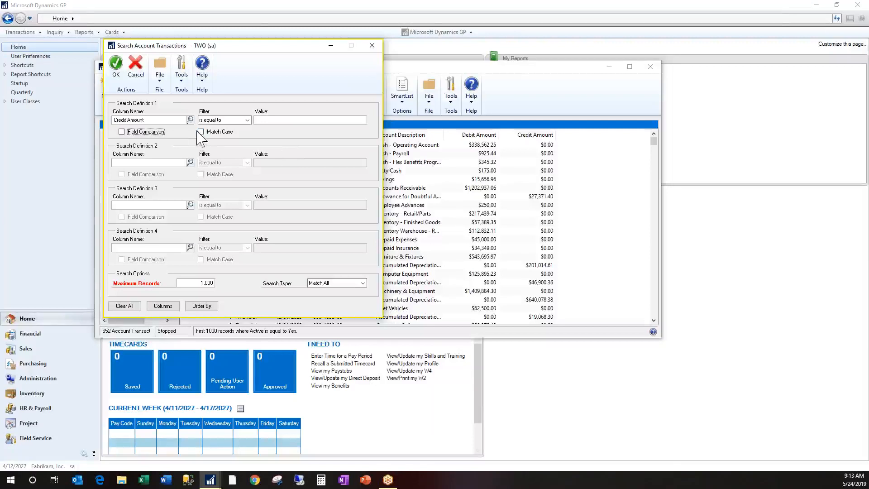
pyautogui.click(201, 132)
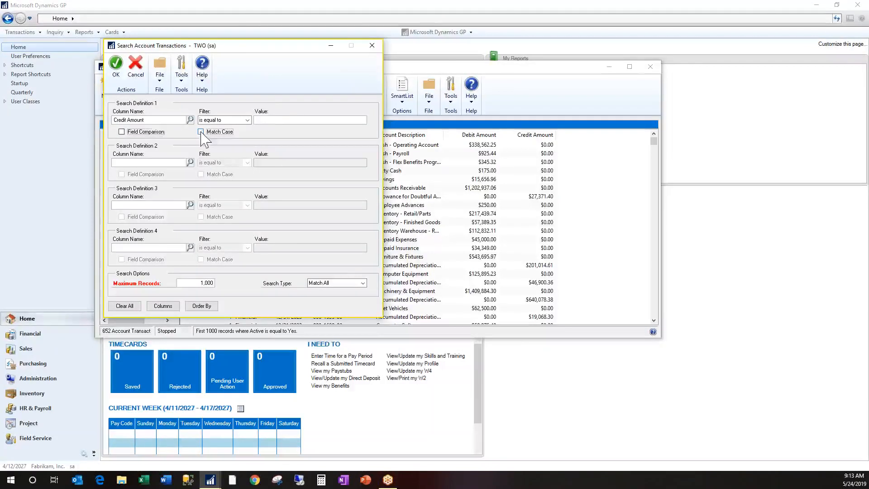
pyautogui.click(286, 121)
pyautogui.write('Th')
pyautogui.click(201, 132)
pyautogui.click(269, 120)
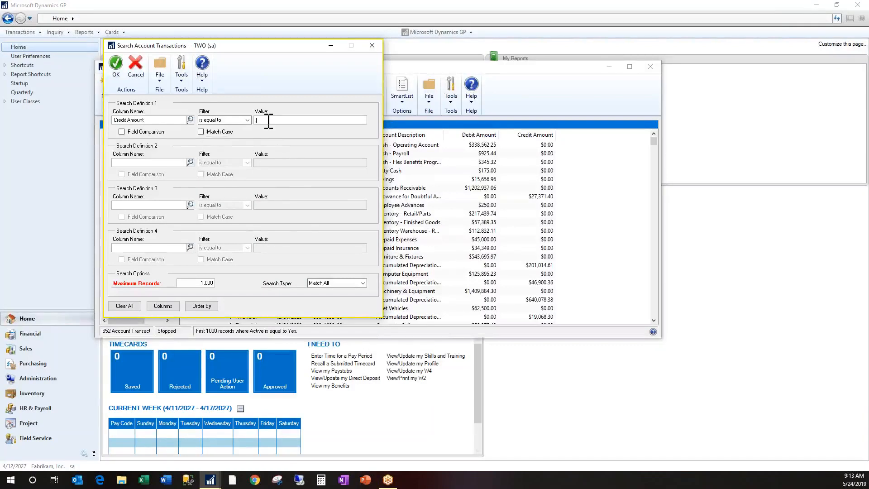
pyautogui.write('50')
# Set the second search definition to Debit Amount is equal to 50
pyautogui.click(162, 306)
pyautogui.doubleClick(375, 255)
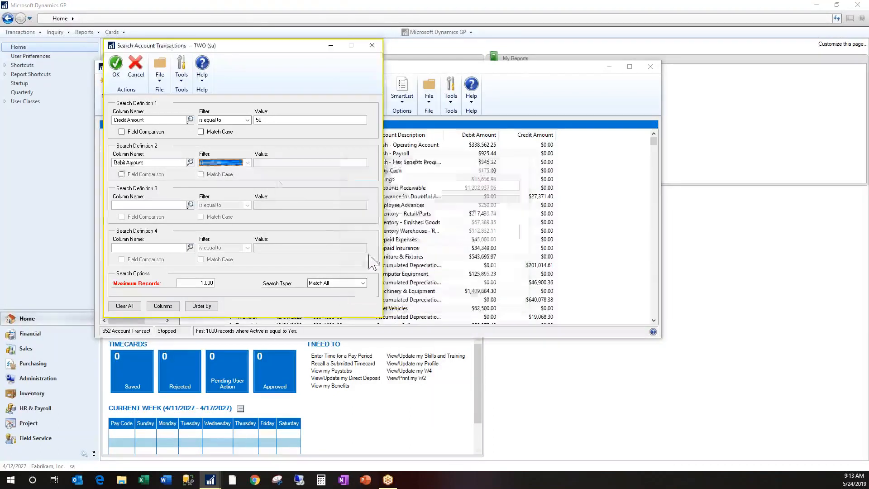
pyautogui.click(270, 162)
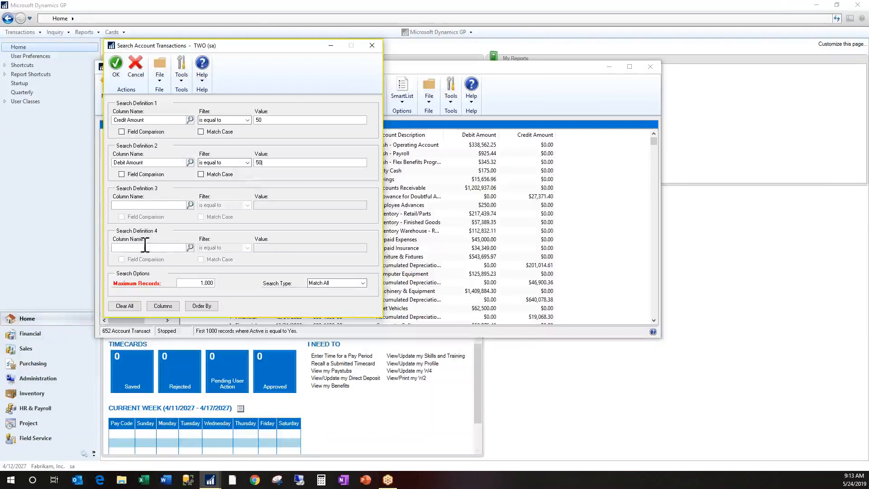
# Set the search type to Match 1 or More and run the search
pyautogui.click(363, 283)
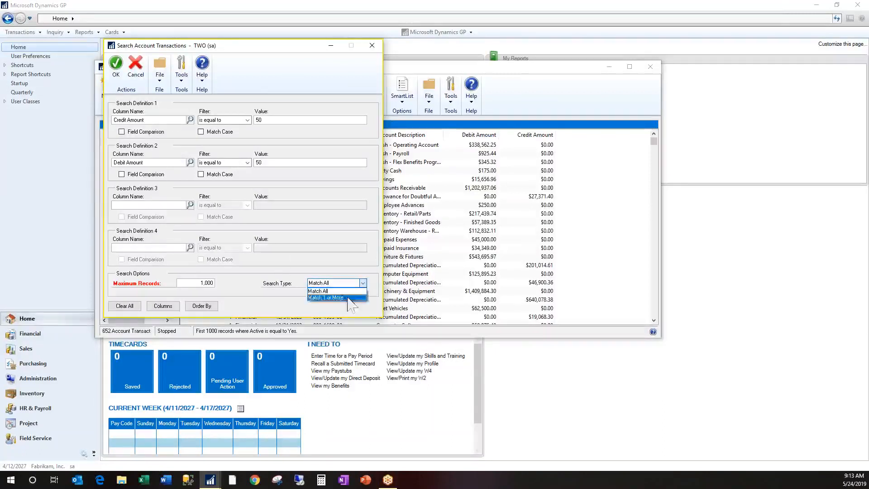
pyautogui.click(347, 298)
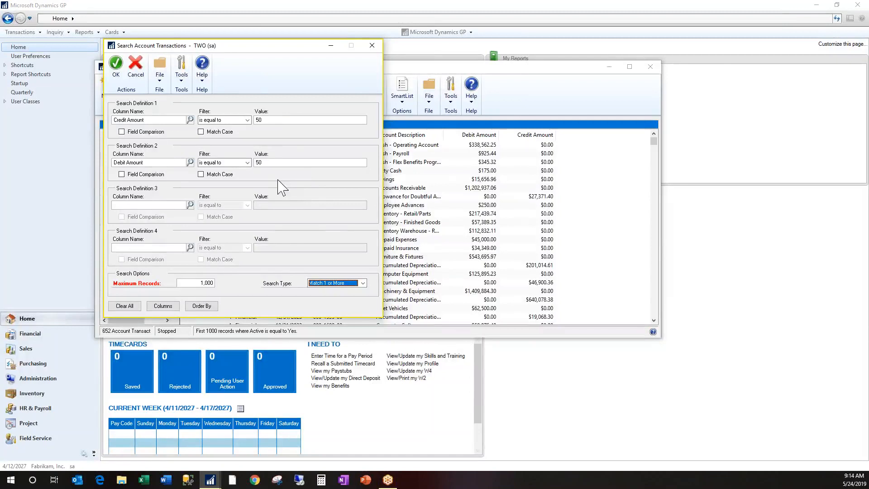
pyautogui.click(120, 80)
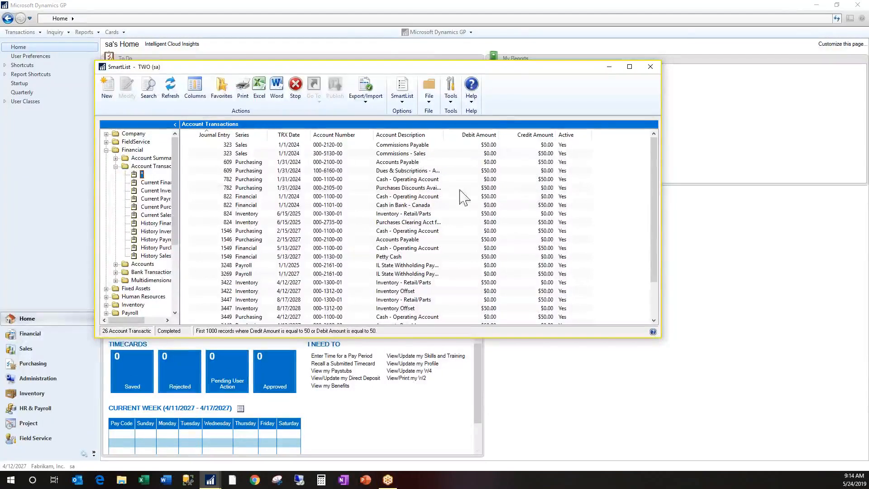
# Reopen the search, raise the maximum records to 10,000 and run it again
pyautogui.click(147, 88)
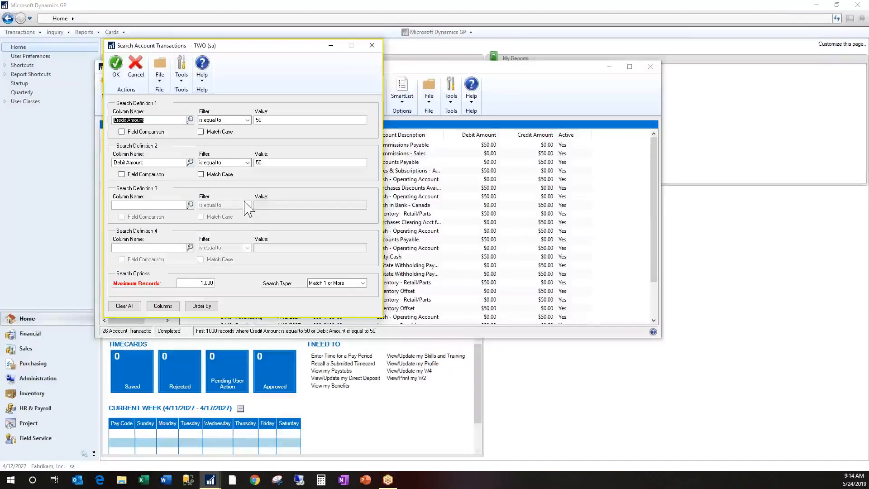
pyautogui.click(207, 283)
pyautogui.click(207, 283)
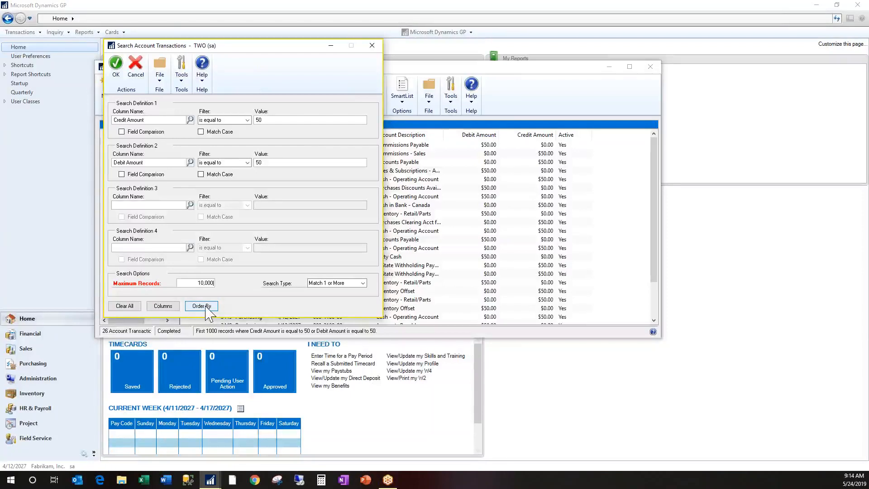
pyautogui.click(116, 66)
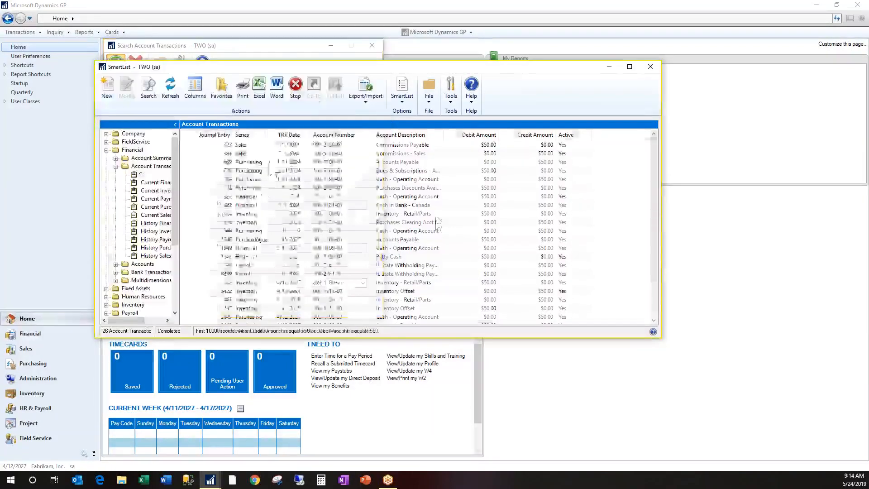
# Sort the search results by Journal Entry, by TRX Date and finally by Account Number
pyautogui.click(214, 134)
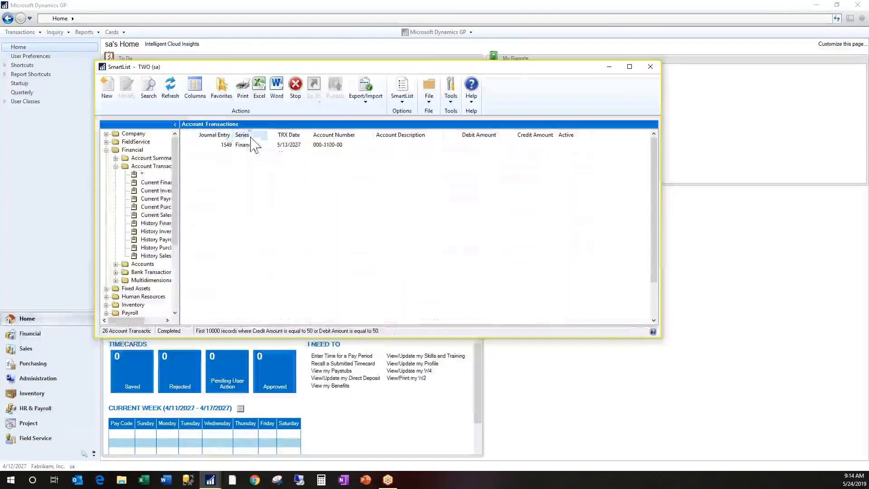
pyautogui.click(290, 135)
pyautogui.click(328, 136)
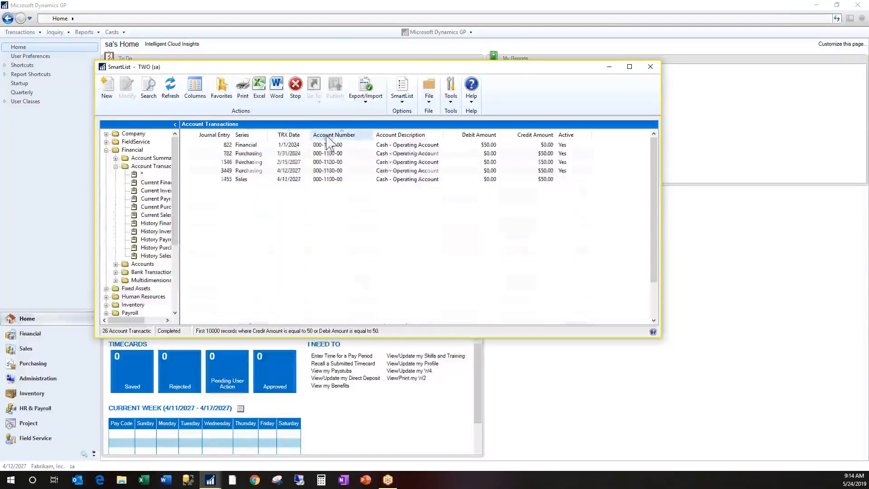
# Reopen the search and add Account Number in ascending order as its first sort column
pyautogui.click(149, 88)
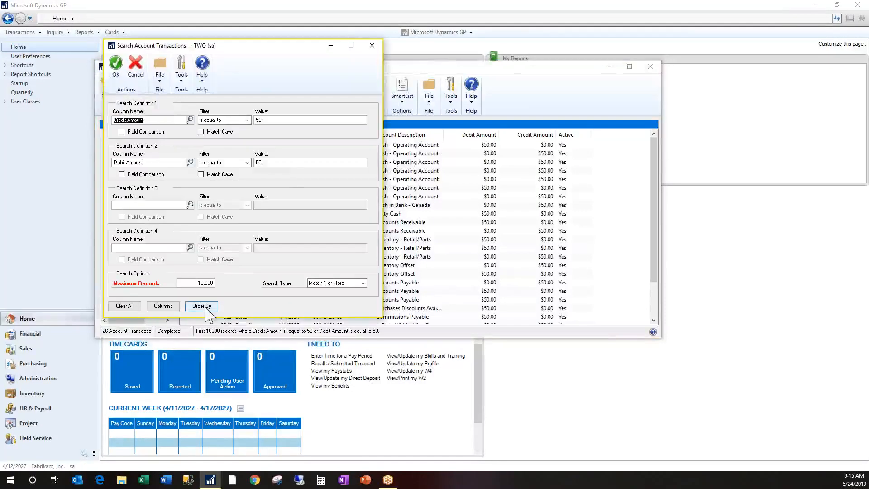
pyautogui.click(202, 306)
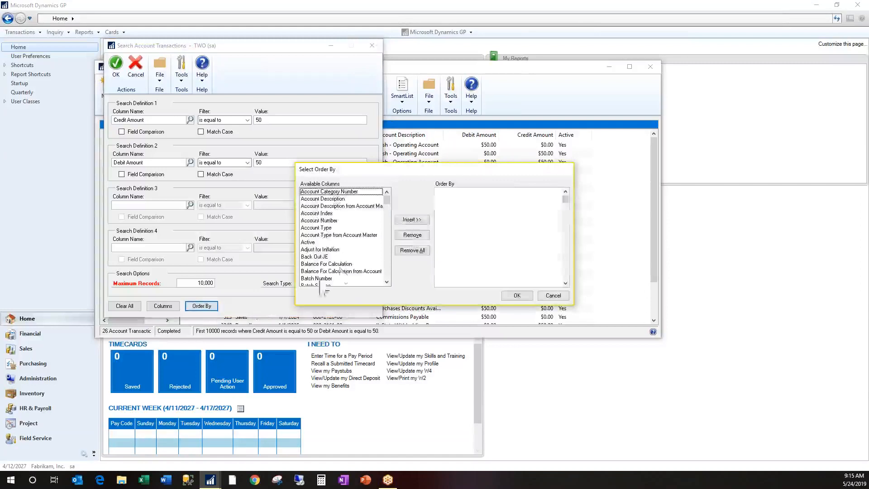
pyautogui.click(333, 221)
pyautogui.click(411, 219)
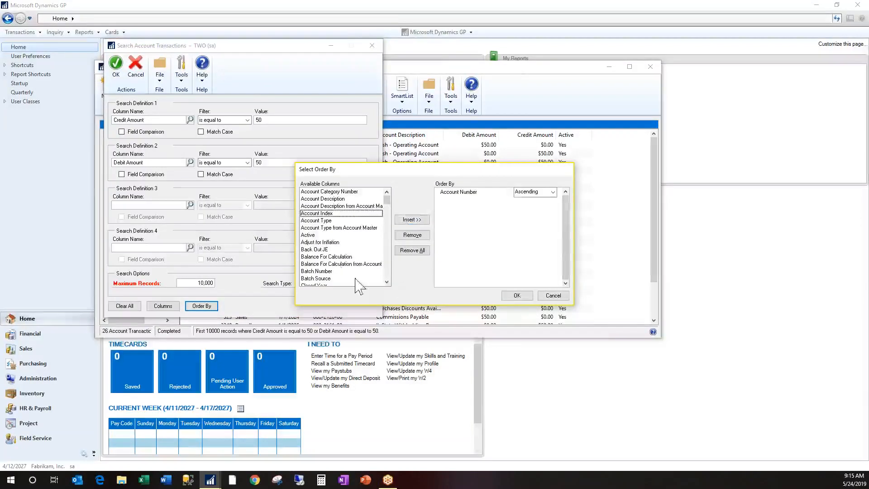
# Add Journal Entry in ascending order as the second sort column and run the search
pyautogui.click(387, 273)
pyautogui.scroll(-4, 387, 273)
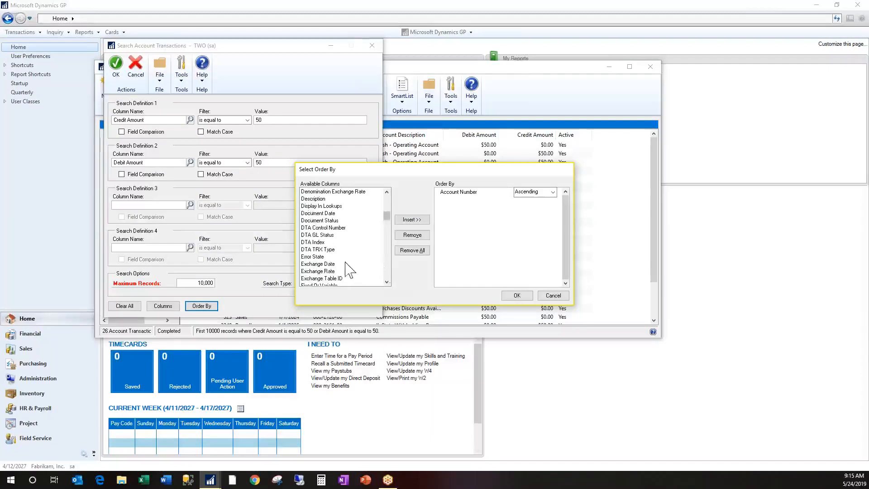
pyautogui.click(317, 271)
pyautogui.press('j')
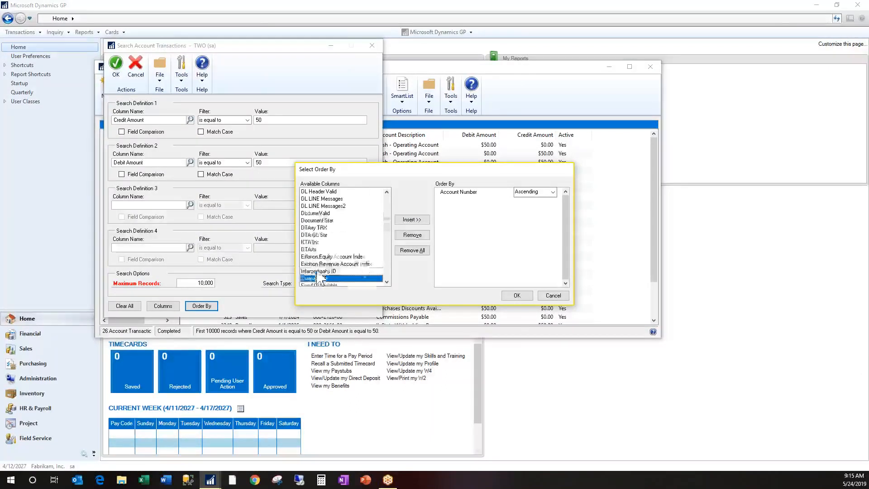
pyautogui.click(411, 220)
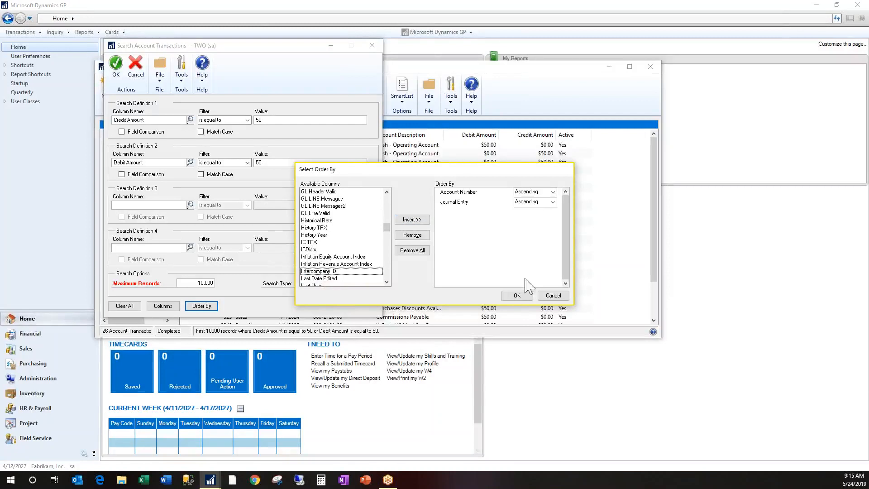
pyautogui.click(517, 296)
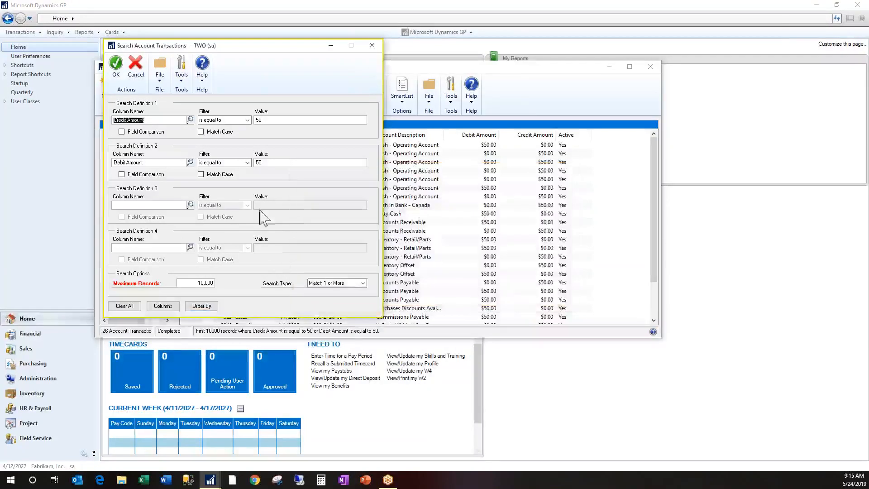
pyautogui.click(116, 68)
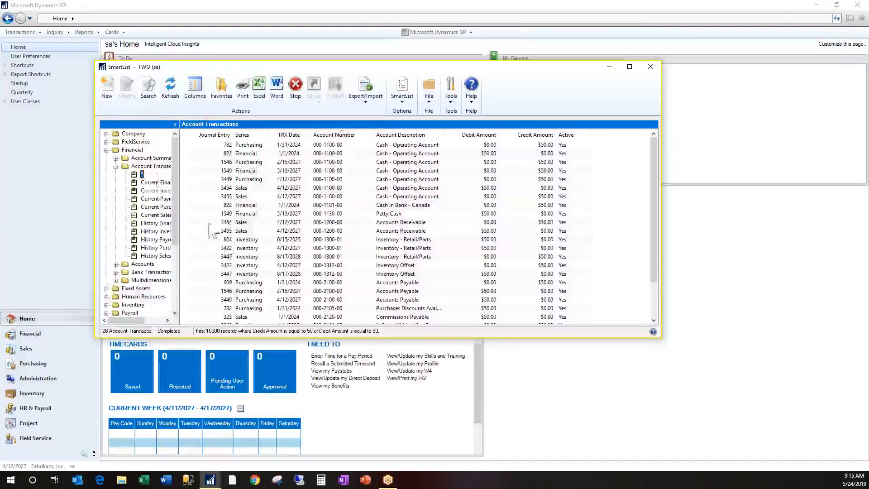
# Review the Account Transactions search definitions, close the search without changes and refresh the list
pyautogui.click(150, 96)
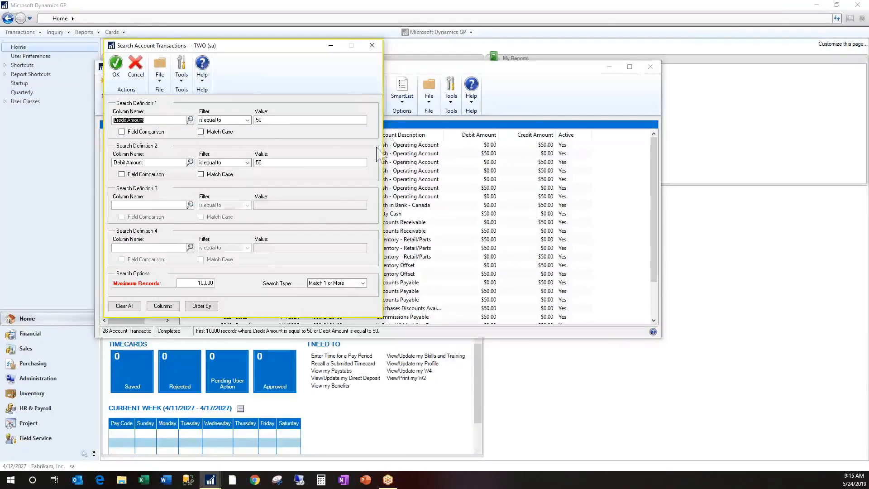
pyautogui.click(372, 45)
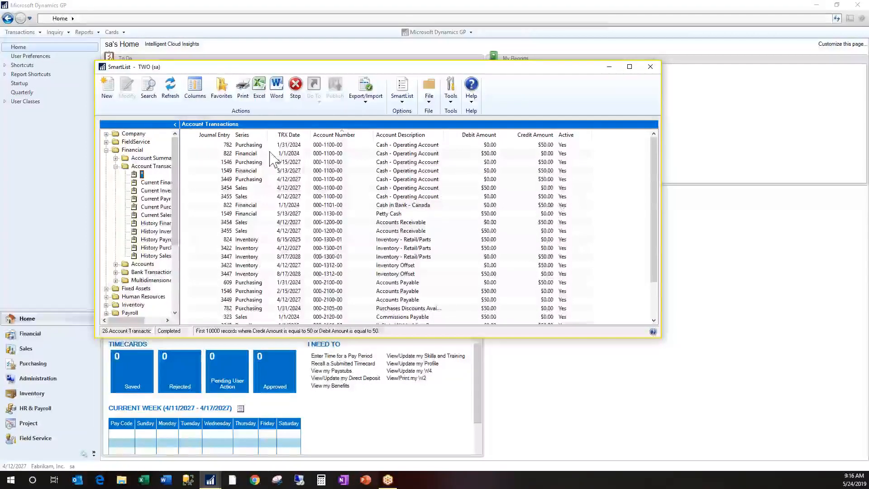
pyautogui.click(172, 95)
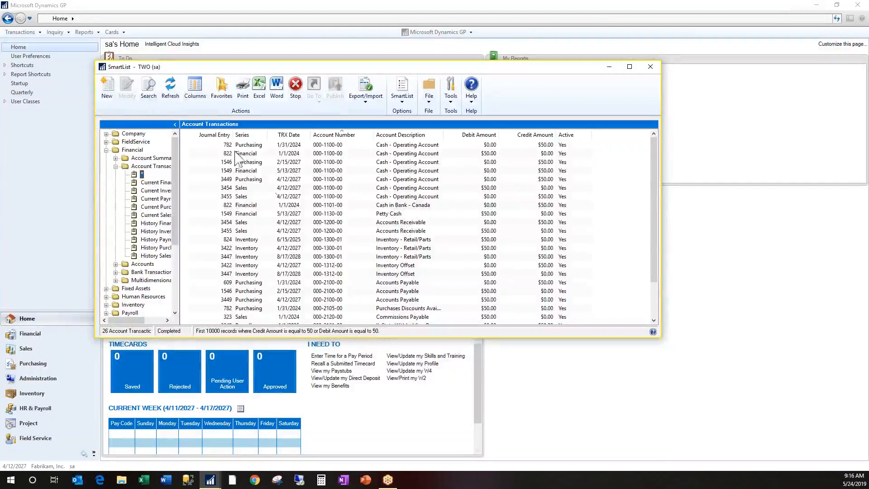
# Open the column display settings and rename the TRX Date column as Transaction Date
pyautogui.click(202, 95)
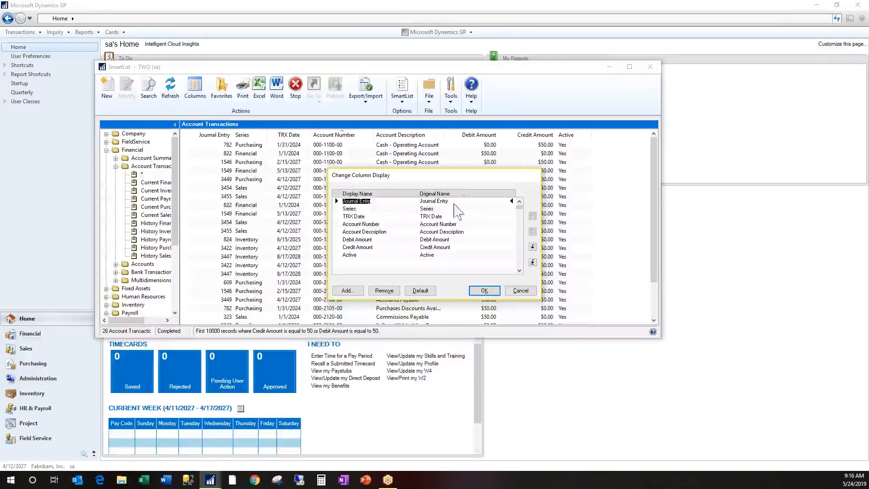
pyautogui.click(375, 216)
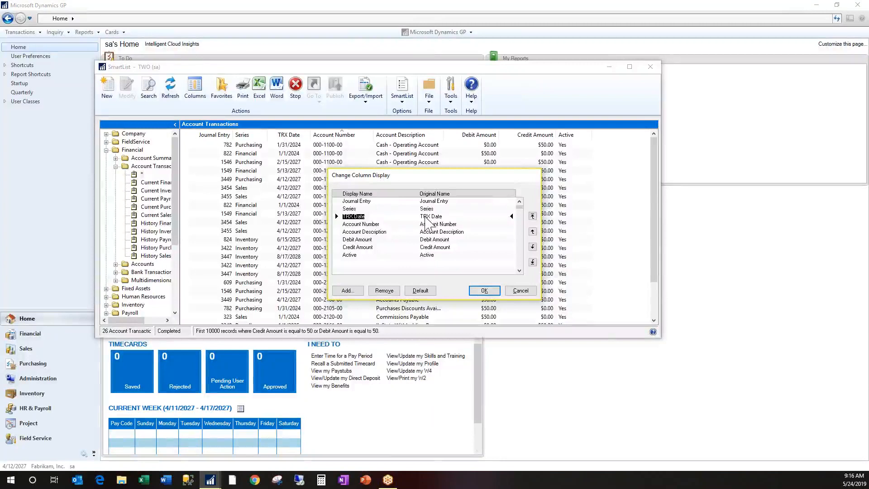
pyautogui.write('Tr')
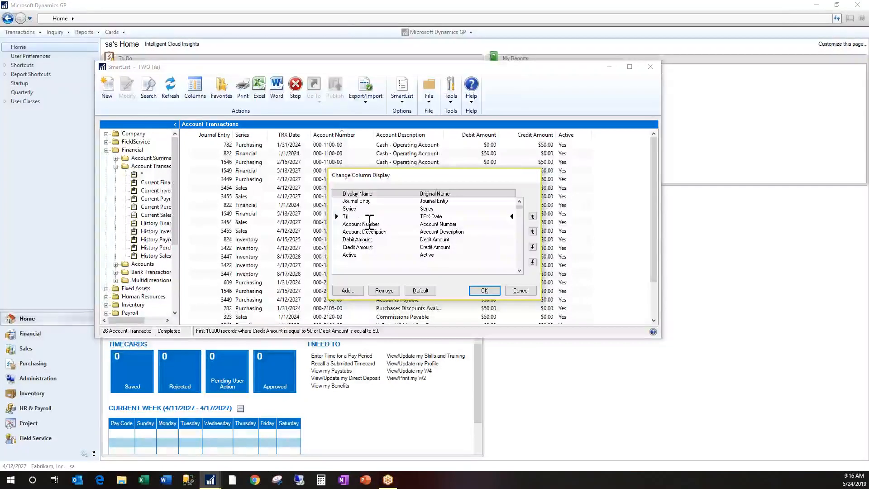
pyautogui.write('ansactio')
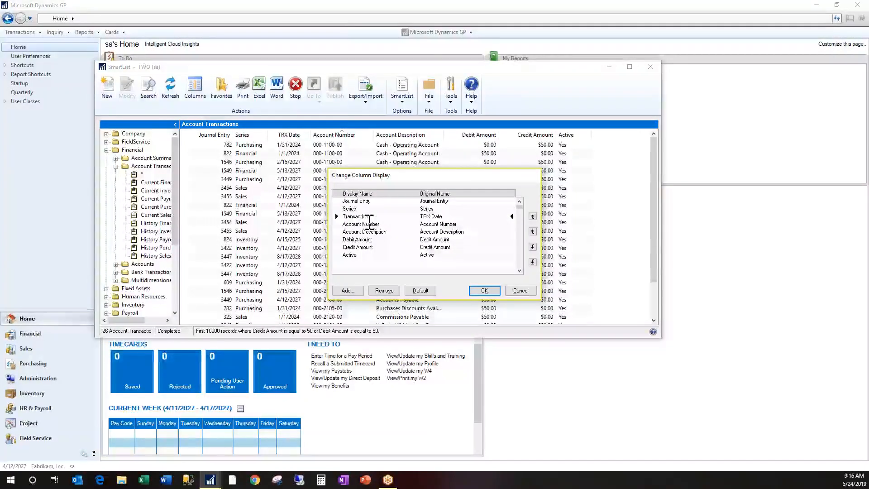
pyautogui.write('n Date')
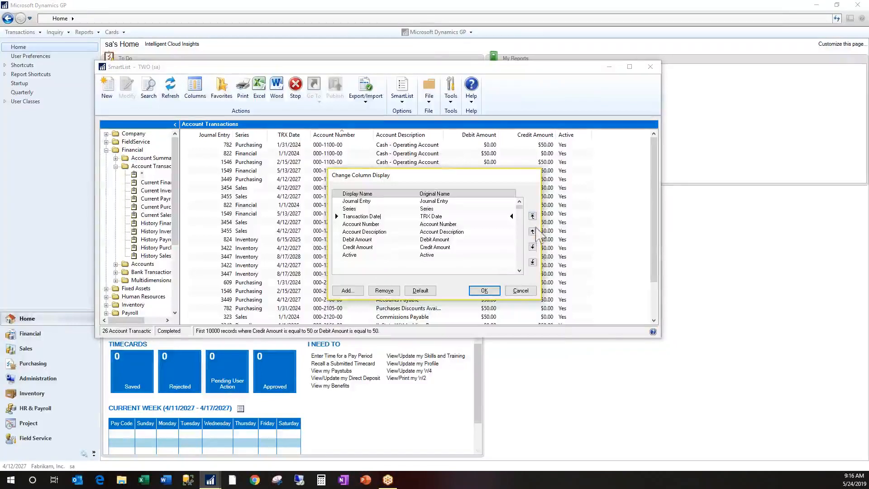
# Move the Active column to the beginning of the column order and remove the Series column
pyautogui.click(350, 255)
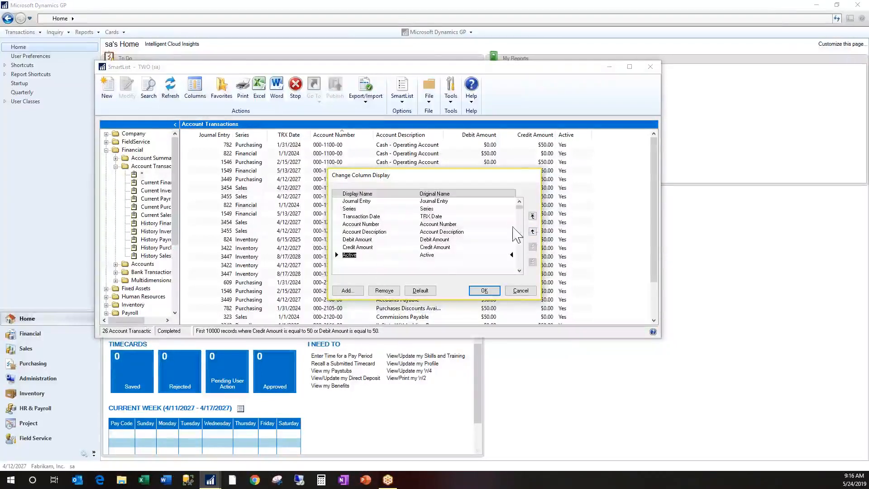
pyautogui.click(532, 216)
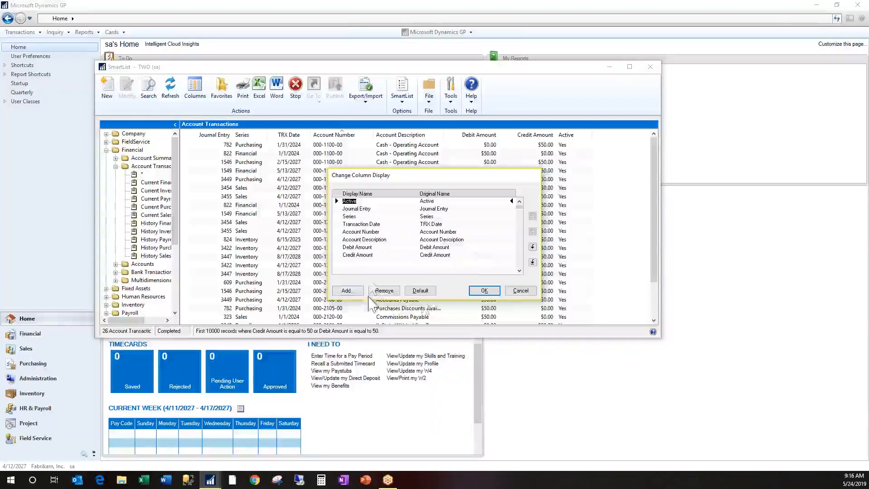
pyautogui.click(350, 216)
pyautogui.click(392, 293)
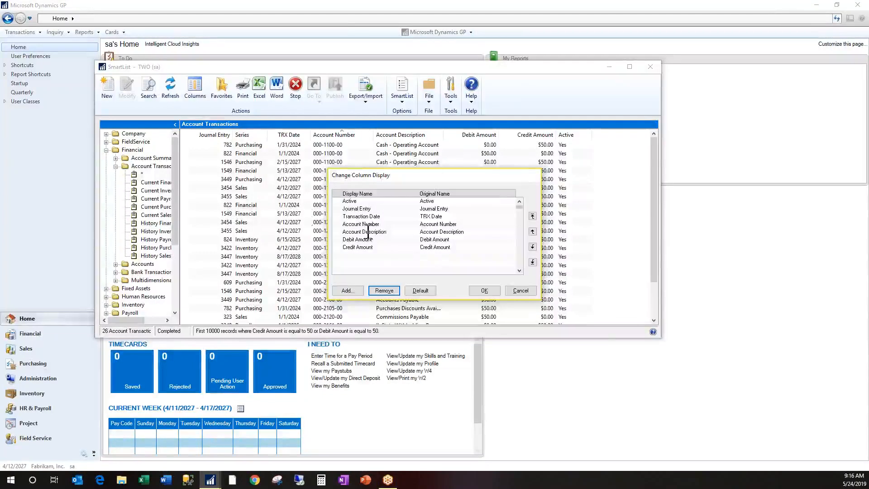
# Open the list of columns to add and search through it for fields containing "date"
pyautogui.click(347, 290)
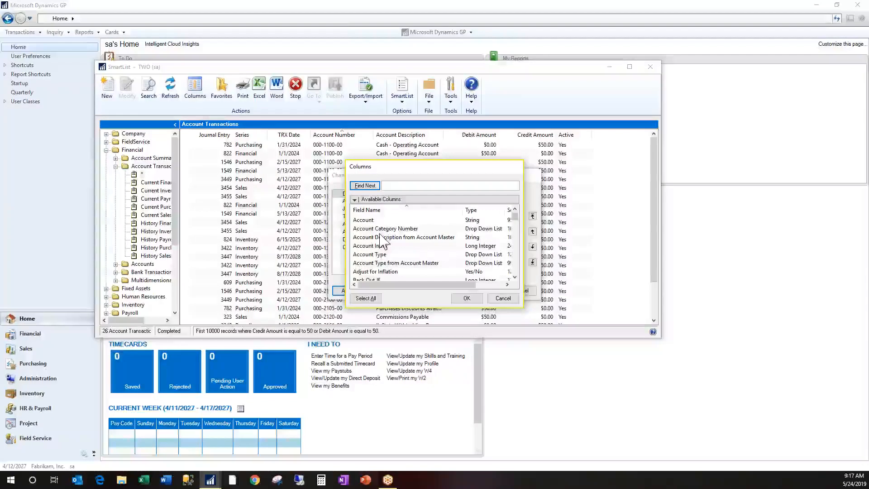
pyautogui.click(393, 186)
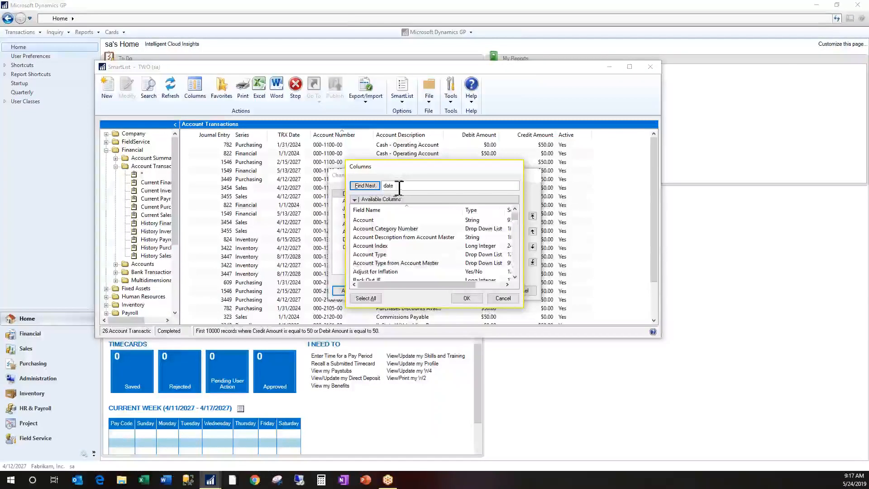
pyautogui.click(372, 187)
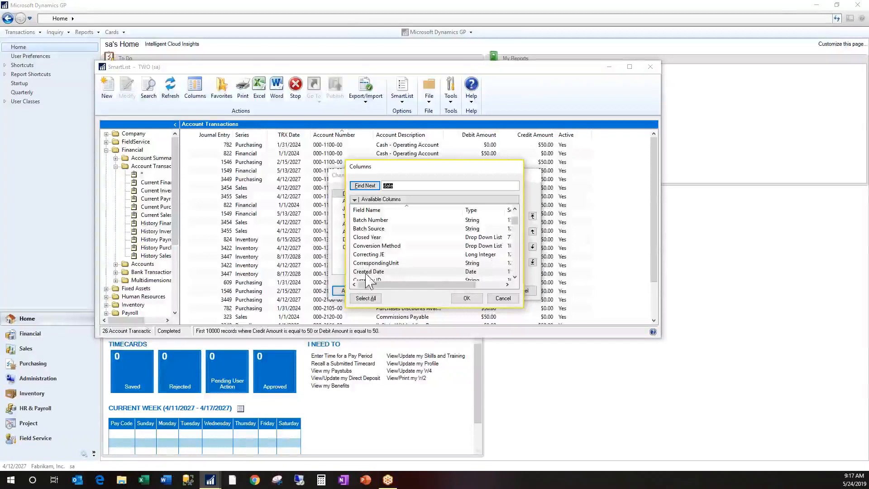
pyautogui.click(360, 187)
pyautogui.click(361, 187)
pyautogui.click(360, 187)
pyautogui.click(360, 187)
pyautogui.click(360, 187)
pyautogui.click(360, 187)
pyautogui.click(360, 187)
pyautogui.click(363, 186)
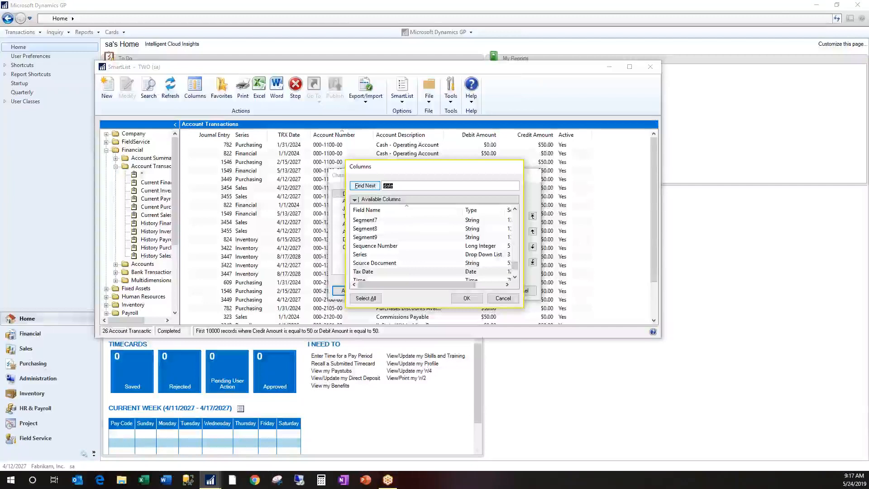
pyautogui.moveTo(515, 267); pyautogui.dragTo(521, 220)
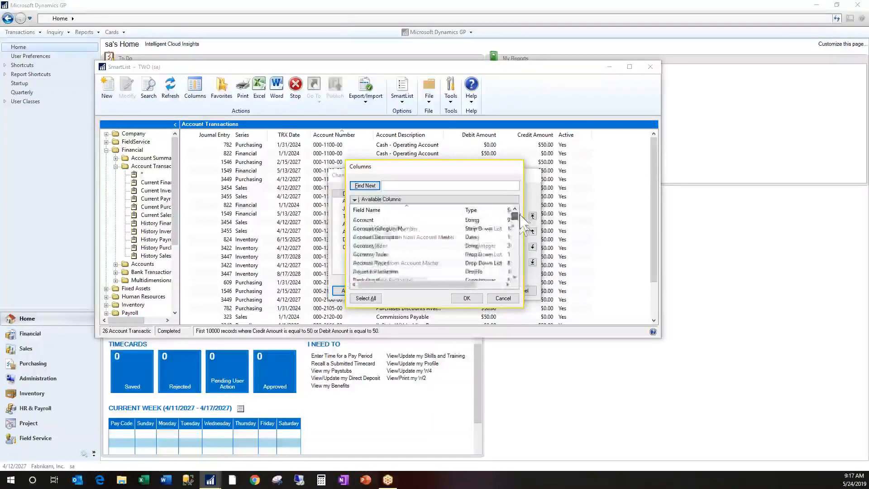
# Examine the available columns, jumping to field names starting with R and with B, and check the column list filter options
pyautogui.click(384, 229)
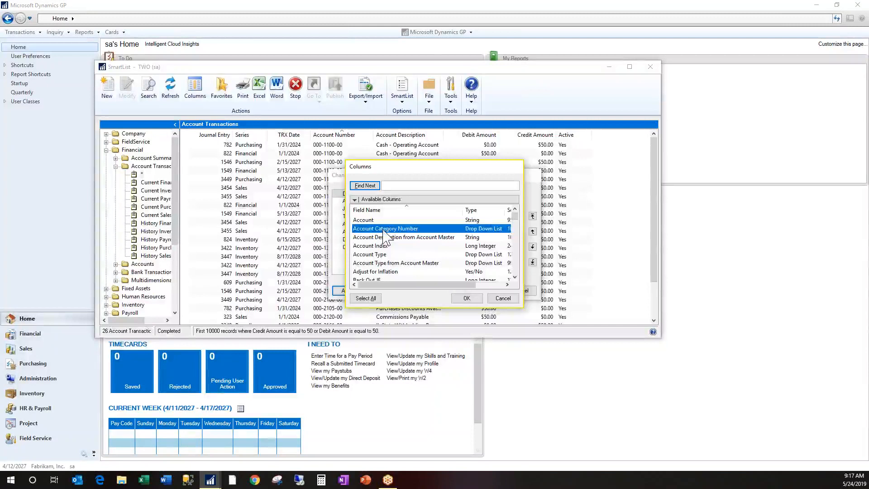
pyautogui.click(387, 247)
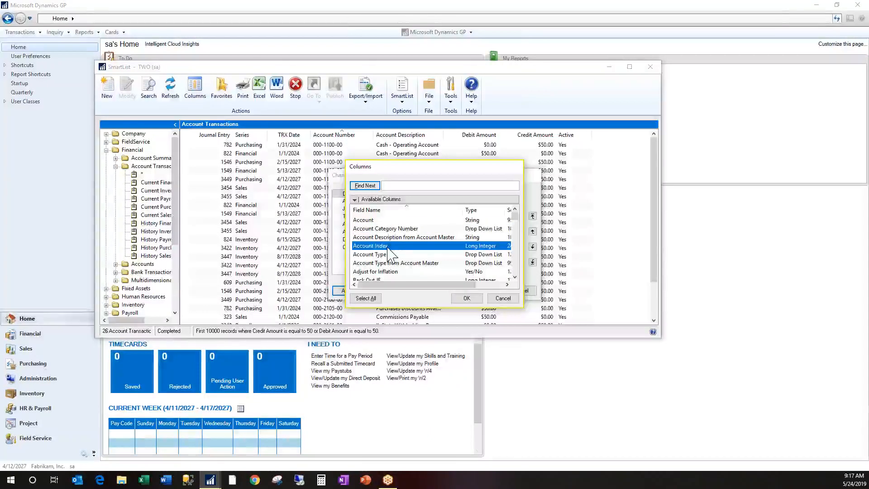
pyautogui.scroll(-10, 387, 256)
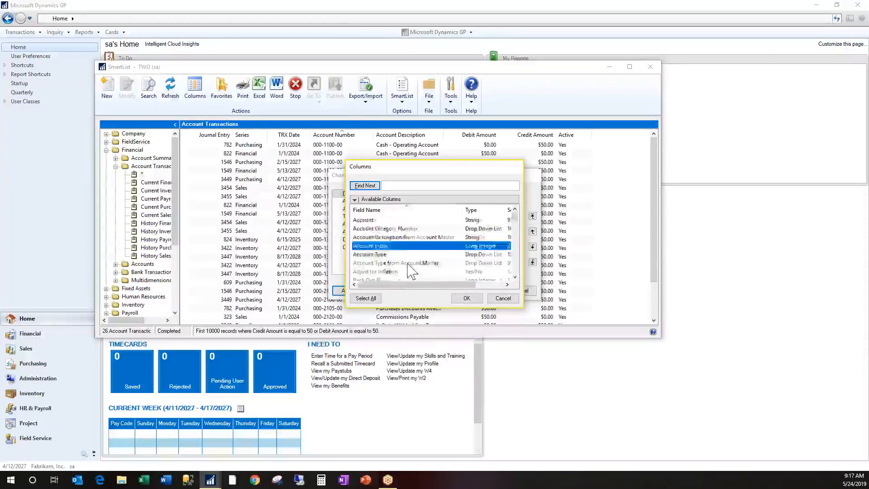
pyautogui.click(380, 255)
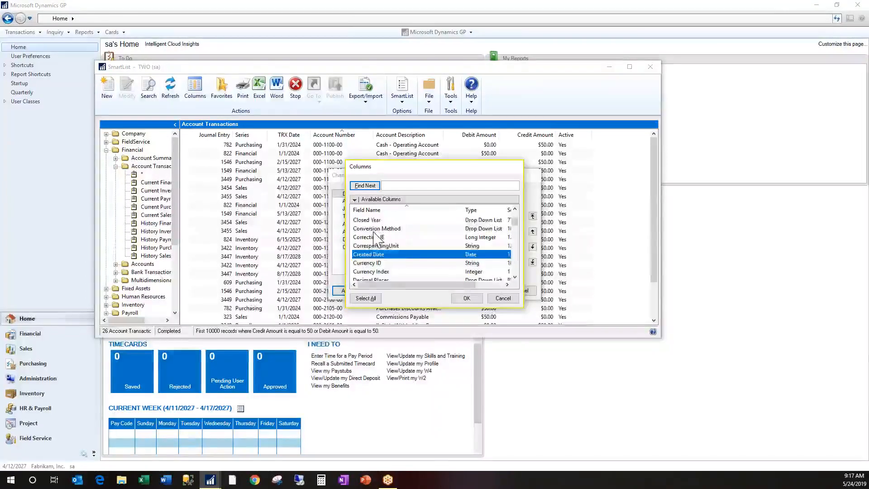
pyautogui.press('r')
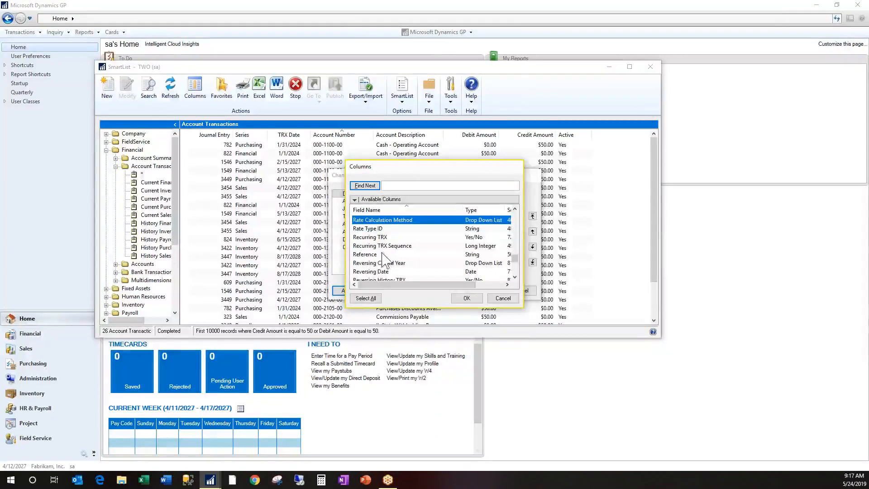
pyautogui.click(374, 254)
pyautogui.press('b')
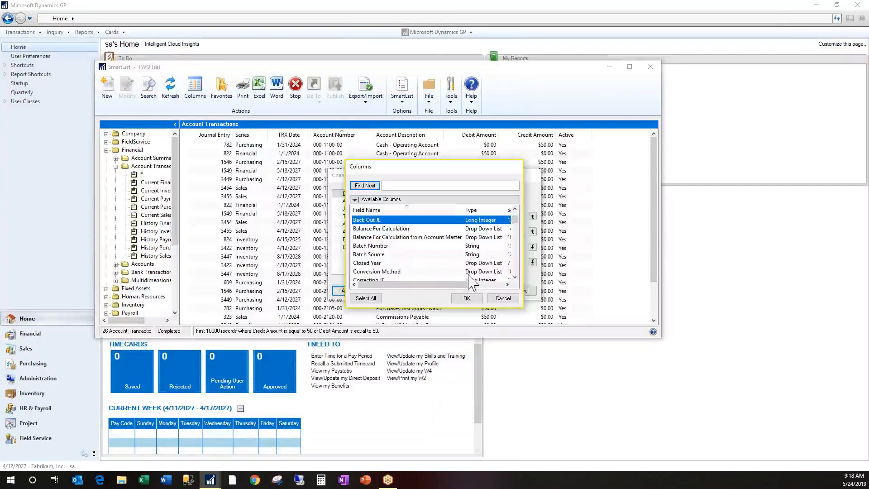
pyautogui.click(355, 199)
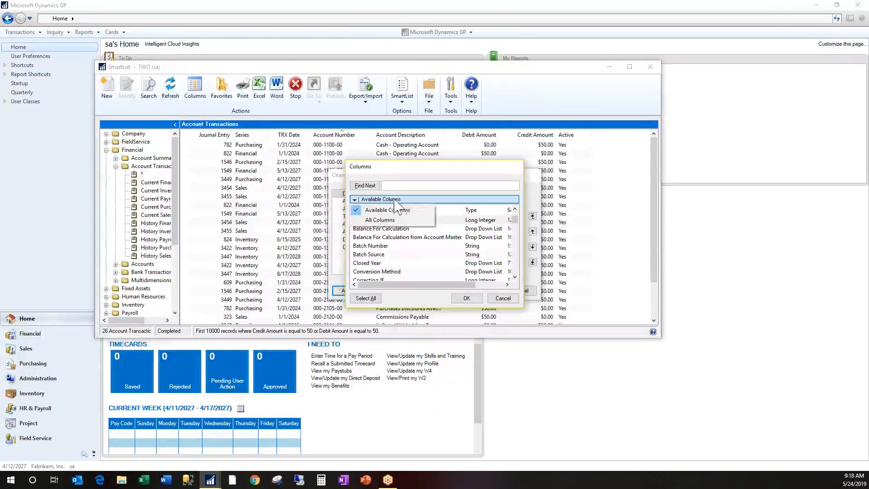
pyautogui.click(446, 246)
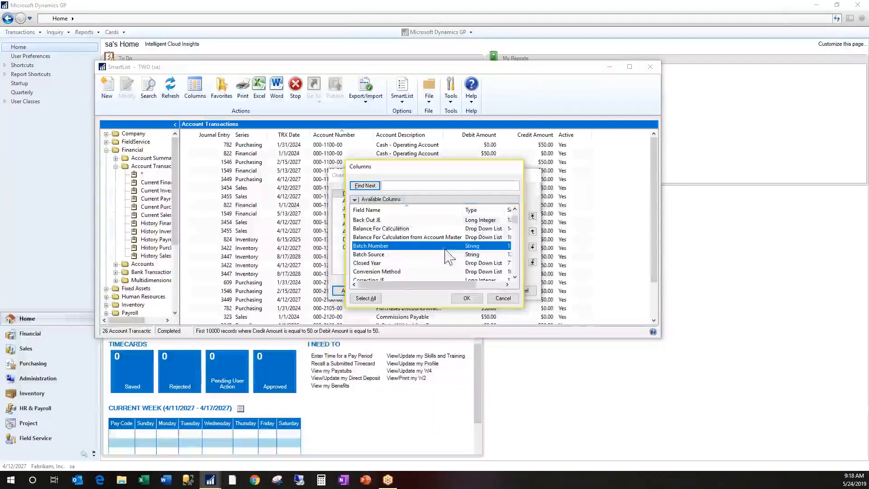
pyautogui.scroll(3, 431, 261)
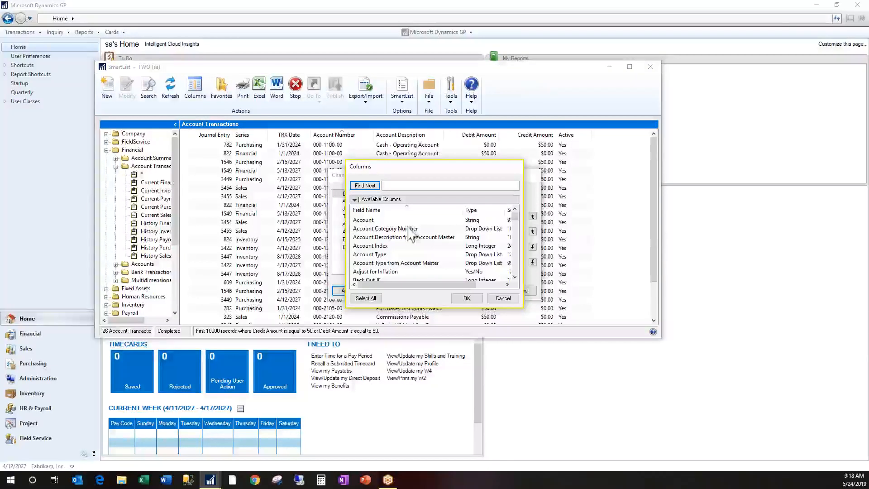
# List all columns, try selecting DTA TRX Type, Exchange Date, Exchange Table ID and Fixed Or Variable from Account Master, and discard the column changes
pyautogui.click(355, 199)
pyautogui.click(374, 221)
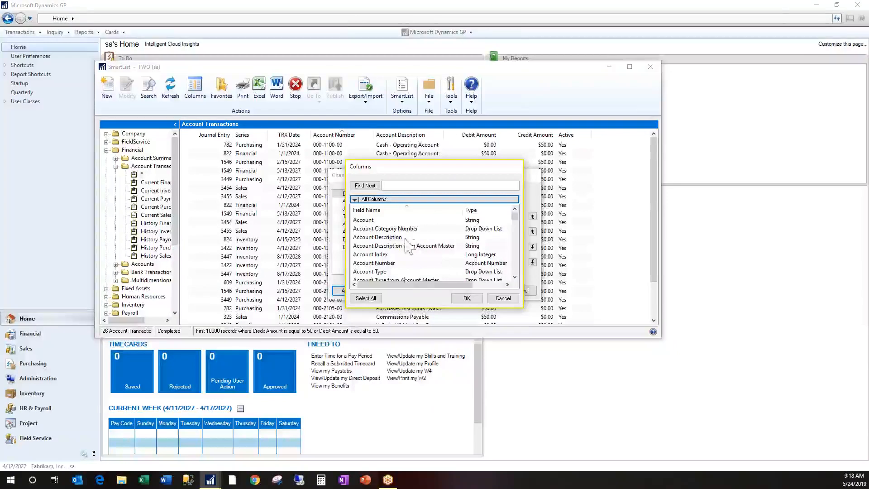
pyautogui.scroll(-3, 404, 273)
pyautogui.scroll(-3, 408, 275)
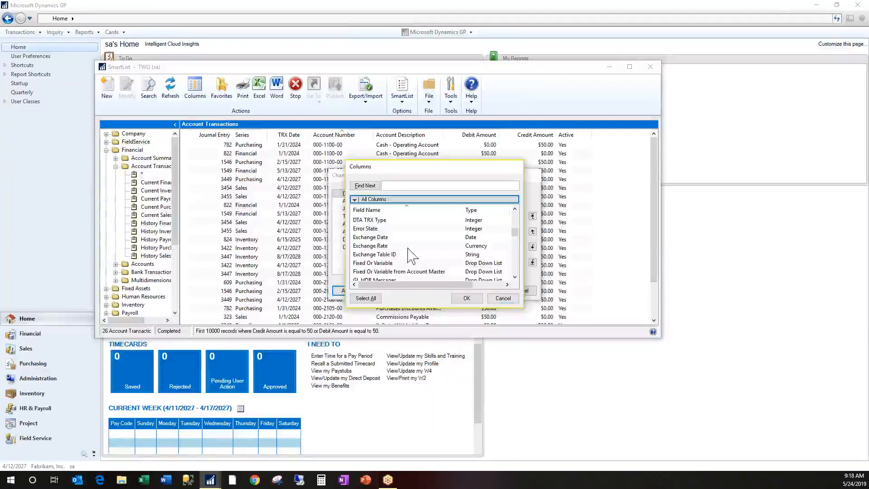
pyautogui.click(385, 240)
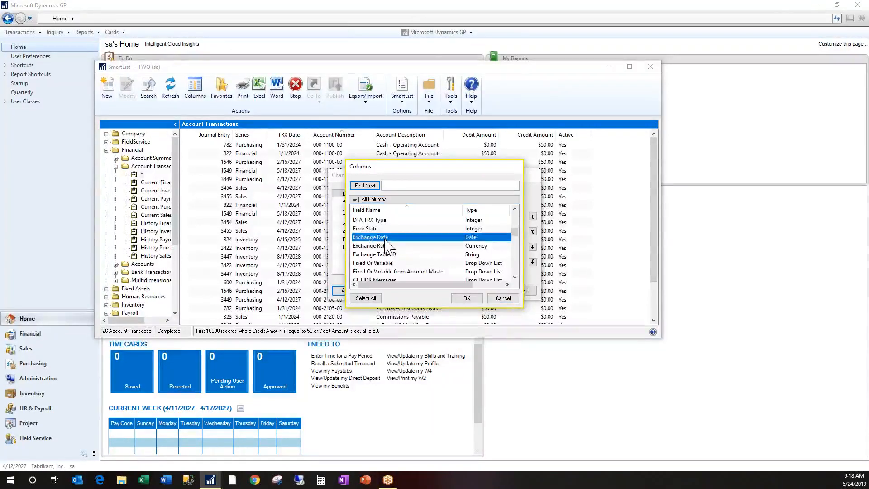
pyautogui.keyDown('shift'); pyautogui.click(388, 254); pyautogui.keyUp('shift')
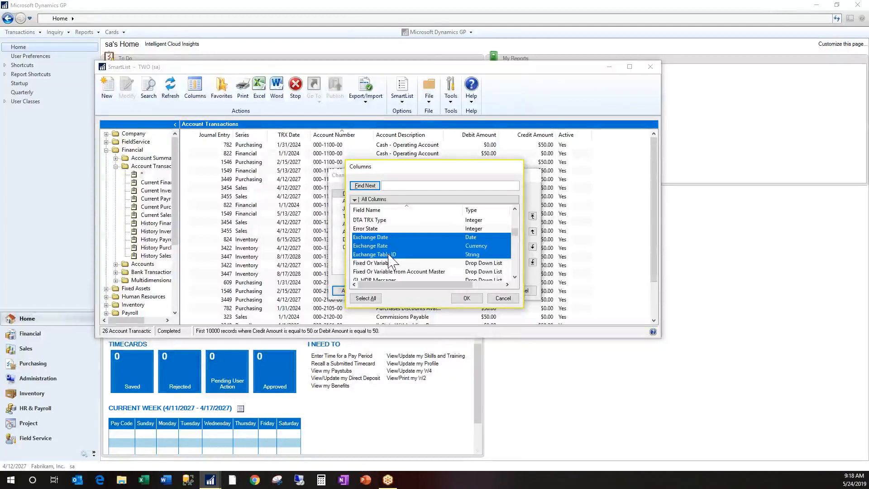
pyautogui.keyDown('ctrl'); pyautogui.click(387, 247); pyautogui.keyUp('ctrl')
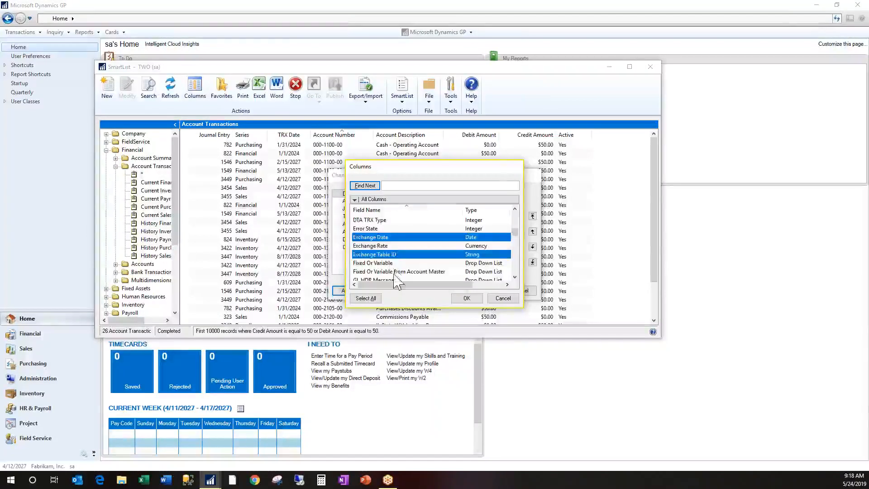
pyautogui.keyDown('ctrl'); pyautogui.click(396, 271); pyautogui.keyUp('ctrl')
pyautogui.keyDown('ctrl'); pyautogui.click(381, 220); pyautogui.keyUp('ctrl')
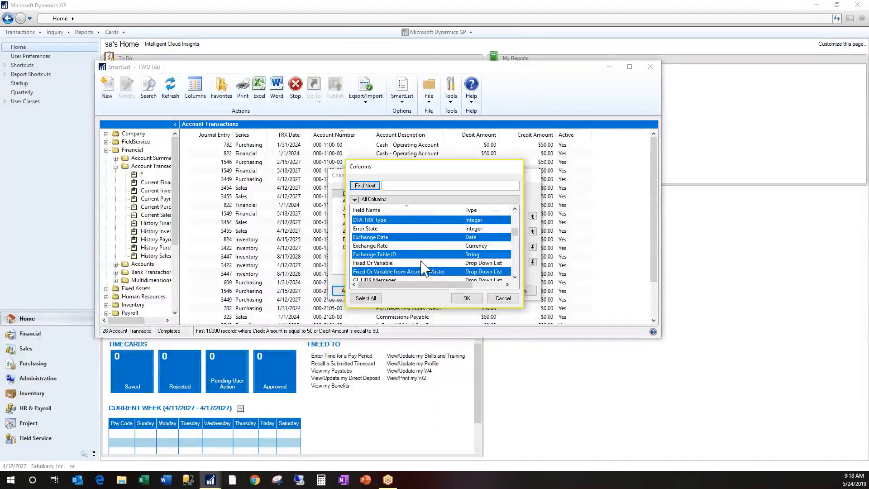
pyautogui.click(502, 298)
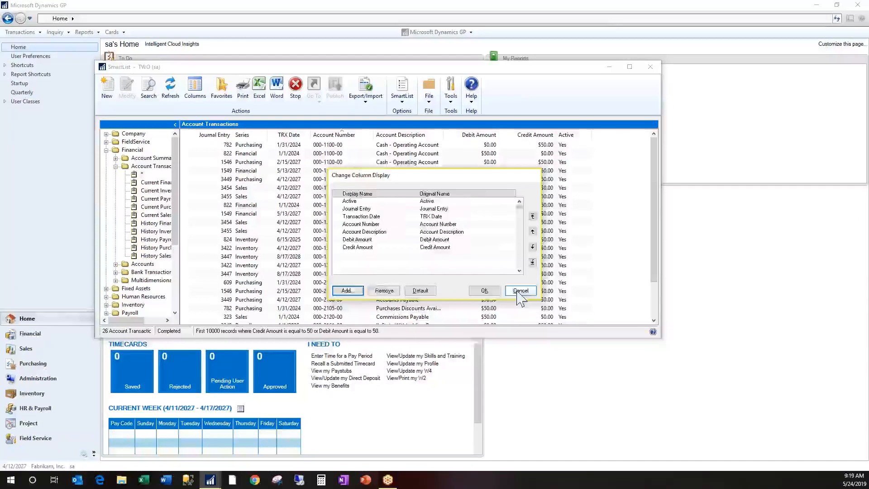
pyautogui.click(520, 292)
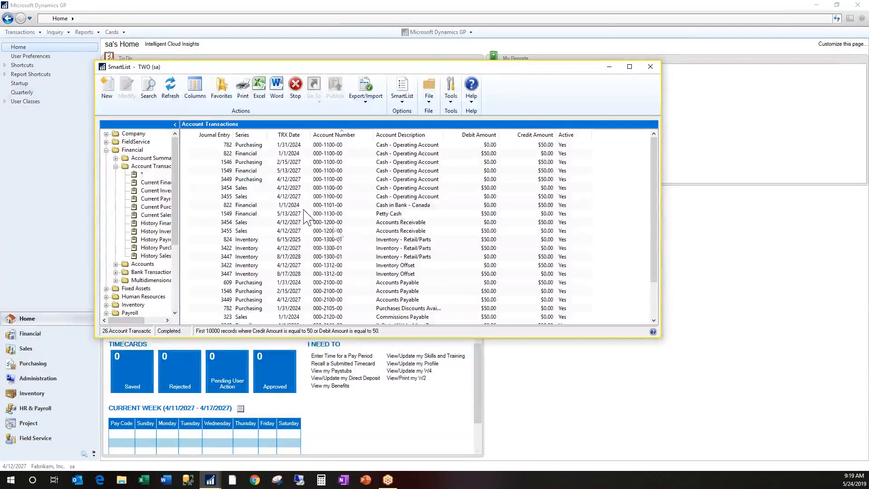
# Add the search as a favorite named $50, visible to System, together with a reminder
pyautogui.click(223, 87)
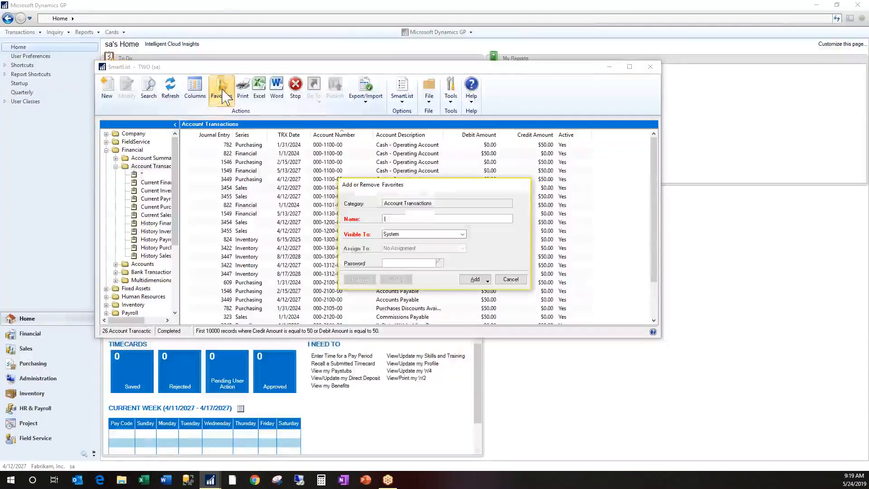
pyautogui.write('$50')
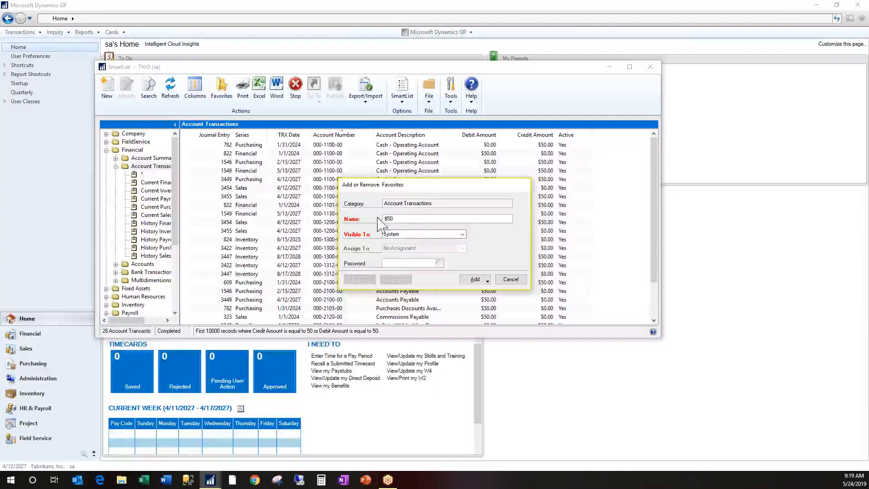
pyautogui.click(413, 234)
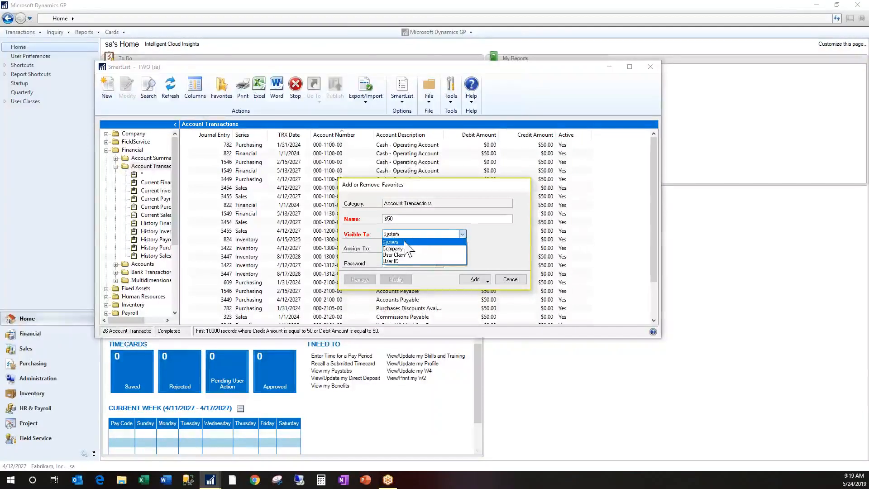
pyautogui.click(409, 242)
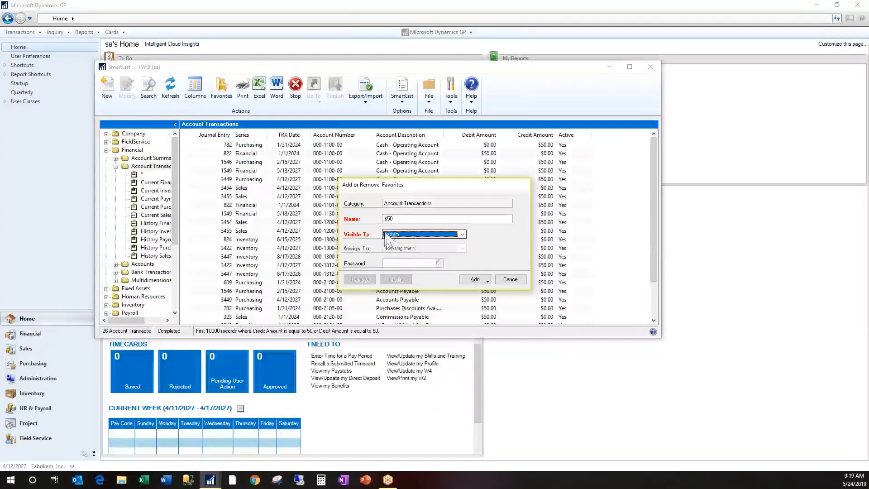
pyautogui.click(410, 236)
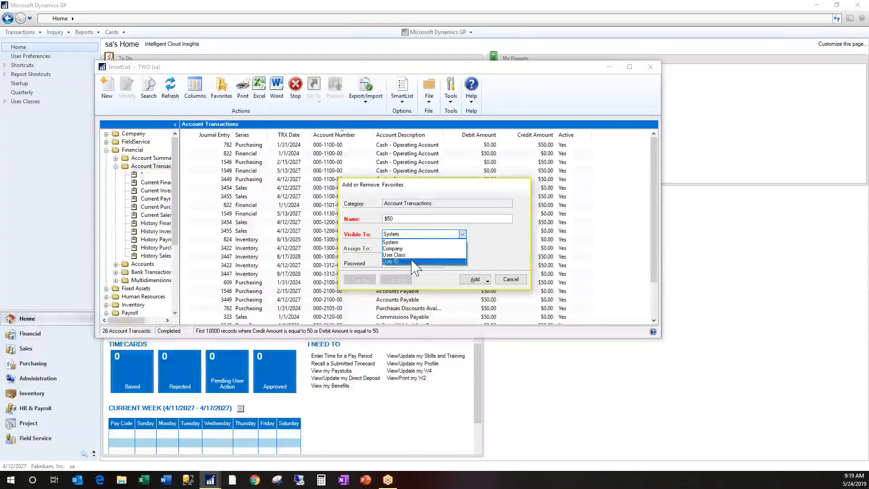
pyautogui.click(401, 245)
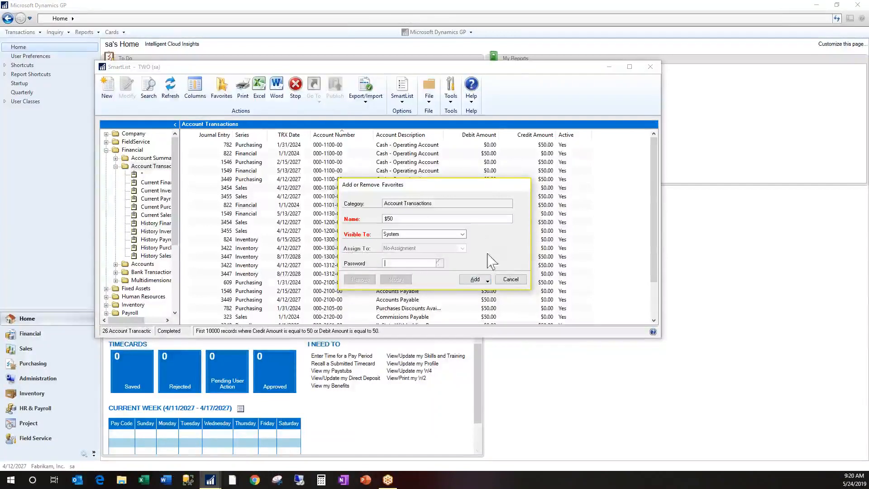
pyautogui.click(489, 281)
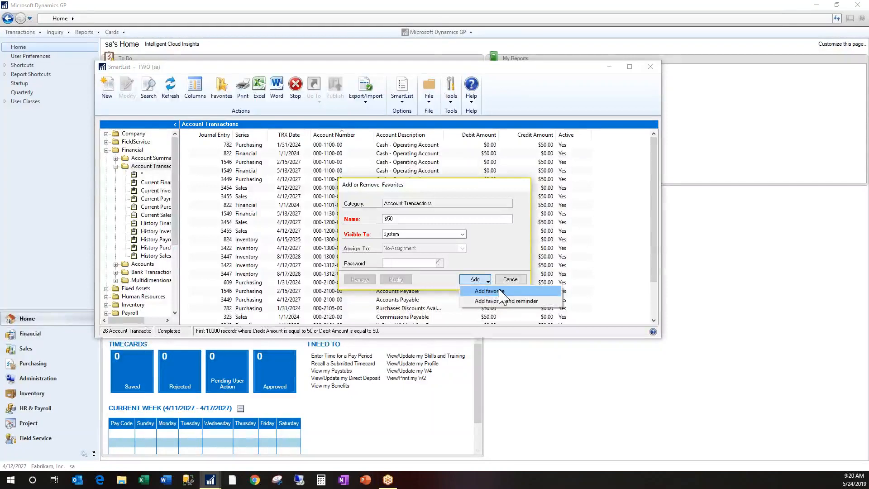
pyautogui.click(518, 301)
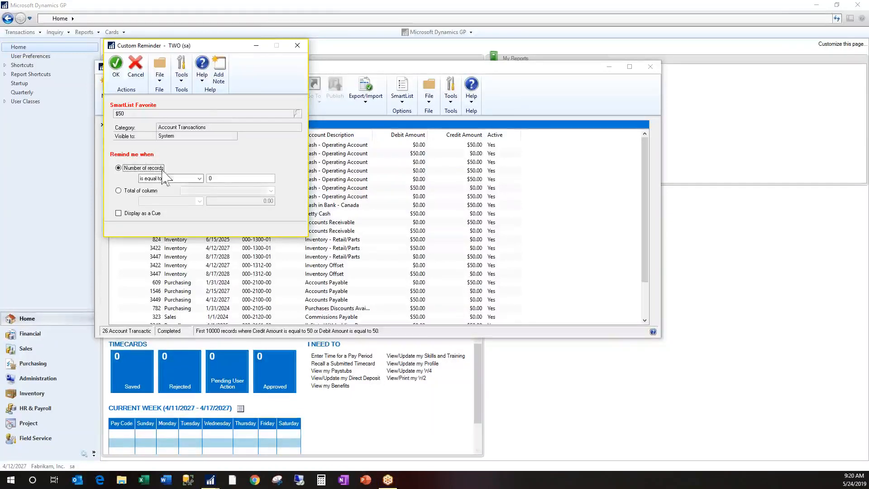
# Try the "is greater than" condition for the number of records and the total of the Debit Amount column as reminder triggers
pyautogui.click(200, 178)
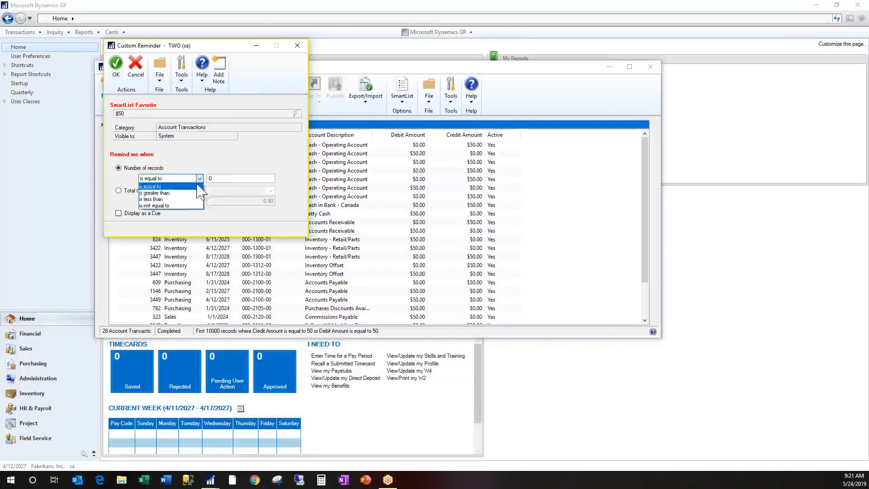
pyautogui.click(185, 192)
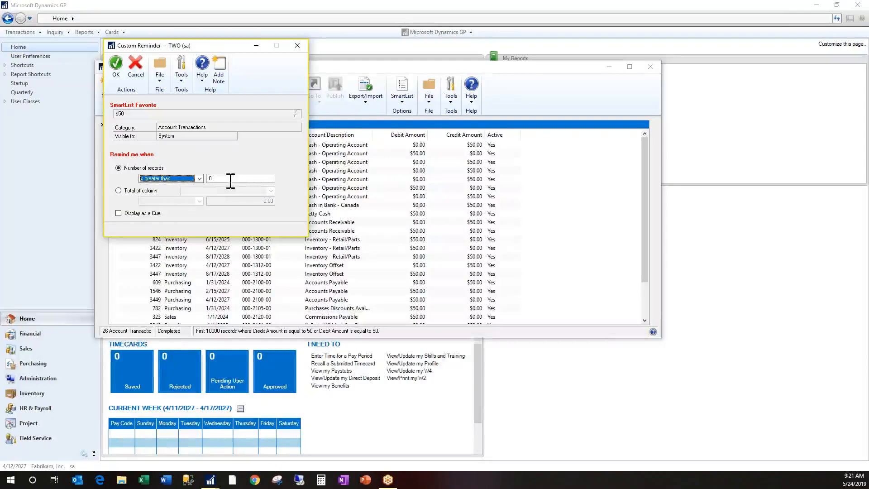
pyautogui.click(119, 191)
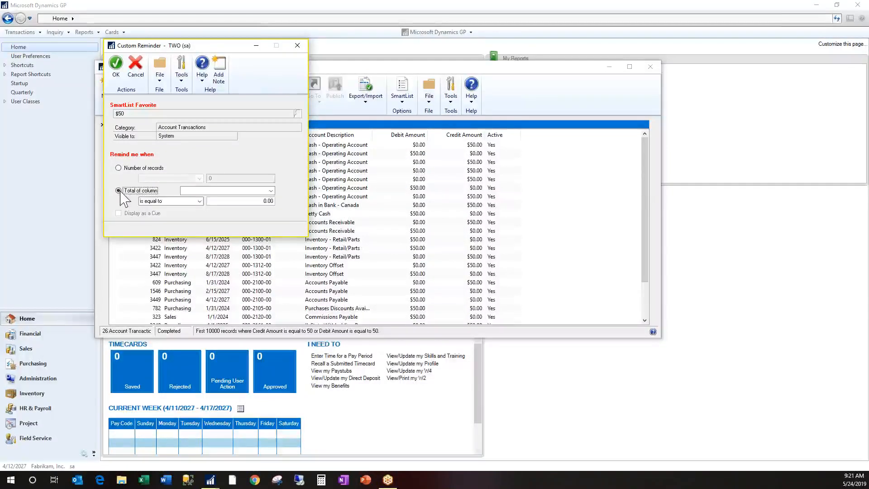
pyautogui.click(271, 190)
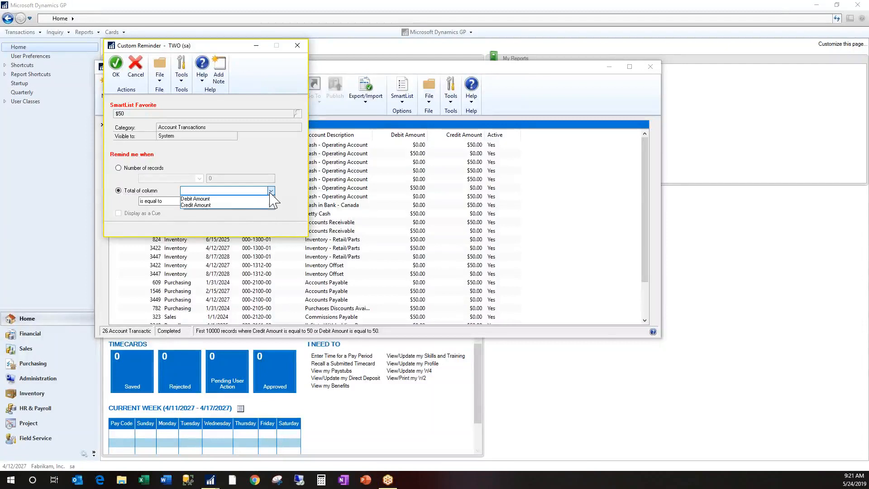
pyautogui.click(226, 200)
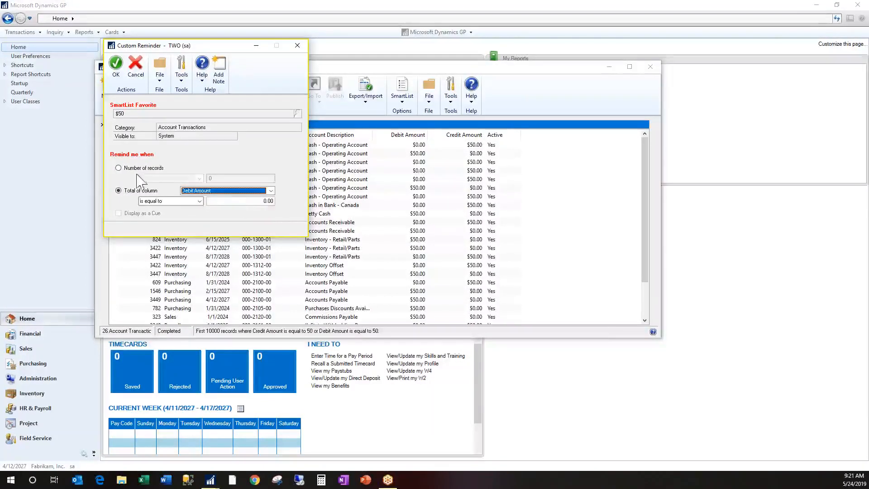
# Set the reminder to appear when the number of records is greater than 0, display it as a cue, and save it
pyautogui.click(119, 168)
pyautogui.click(199, 178)
pyautogui.click(181, 190)
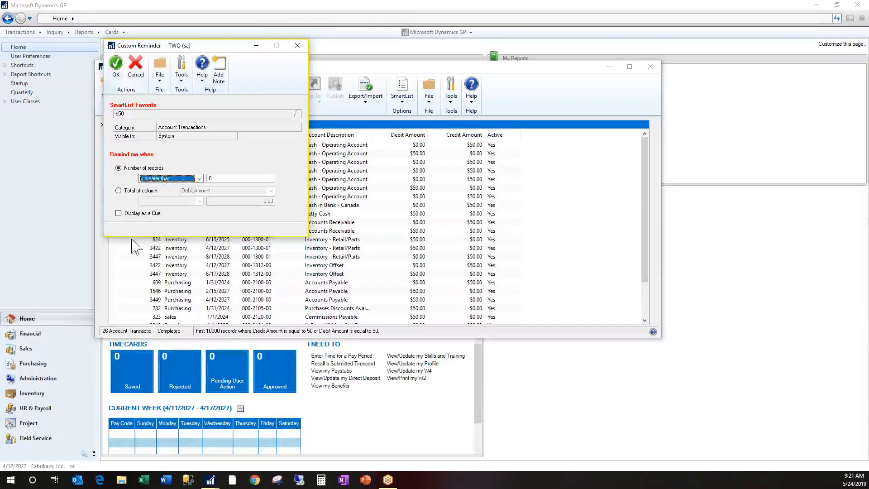
pyautogui.click(118, 214)
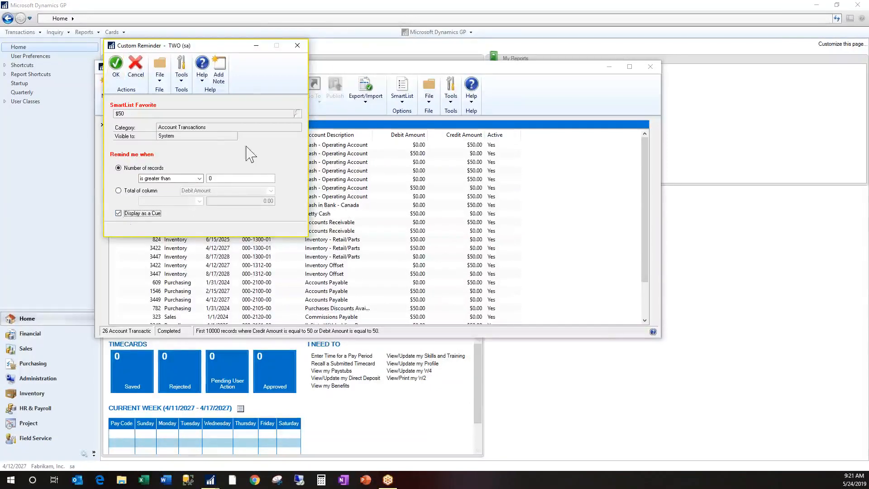
pyautogui.click(115, 65)
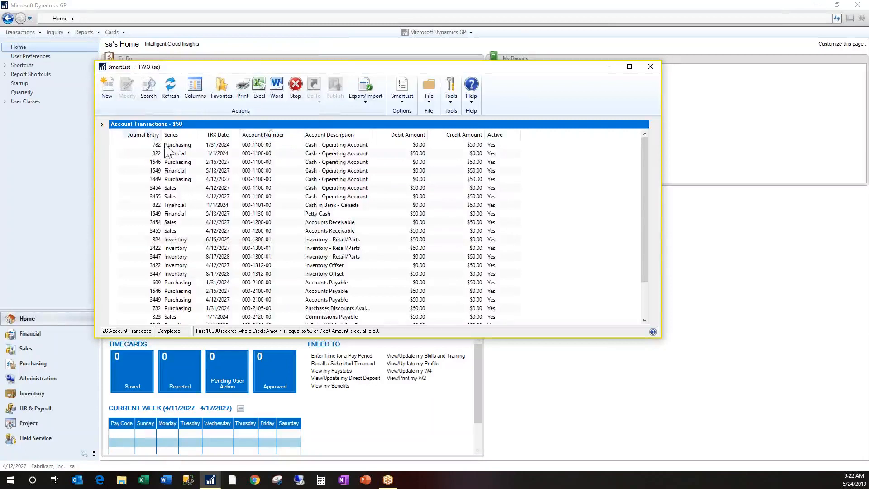
# Run the $50 favorite from the Account Transactions folder, and open it again from its cue in the home page reminders
pyautogui.click(102, 126)
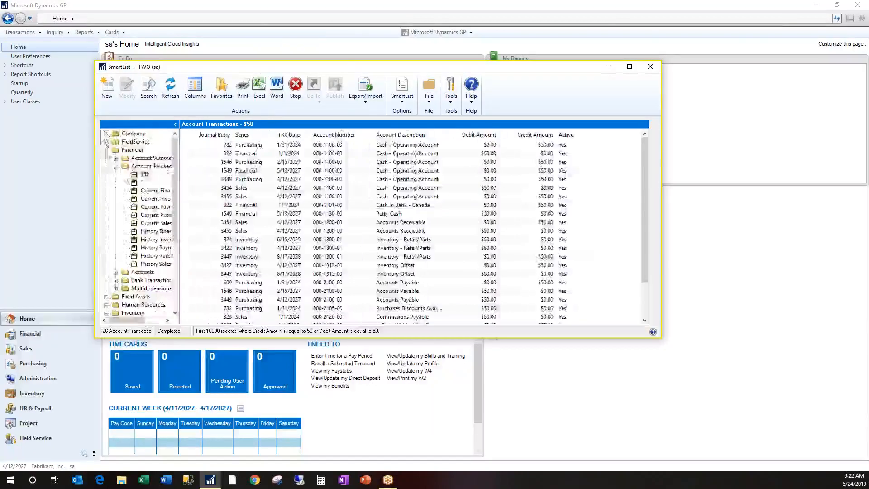
pyautogui.click(150, 166)
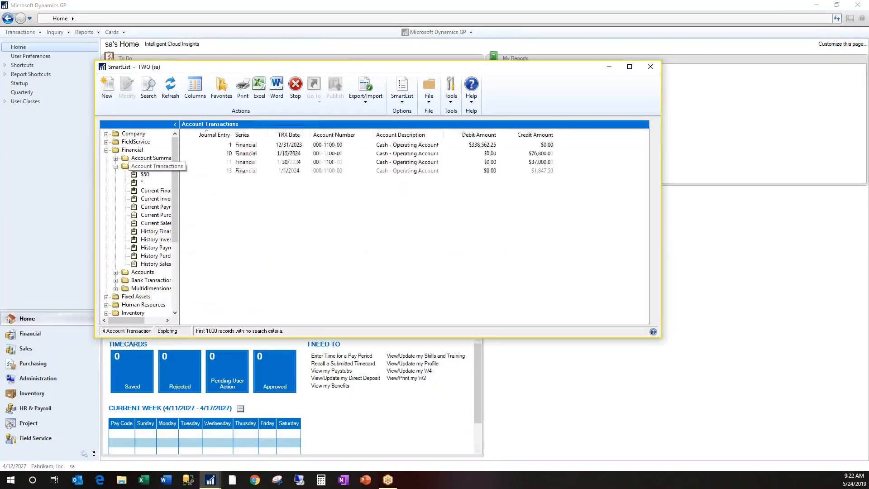
pyautogui.click(150, 174)
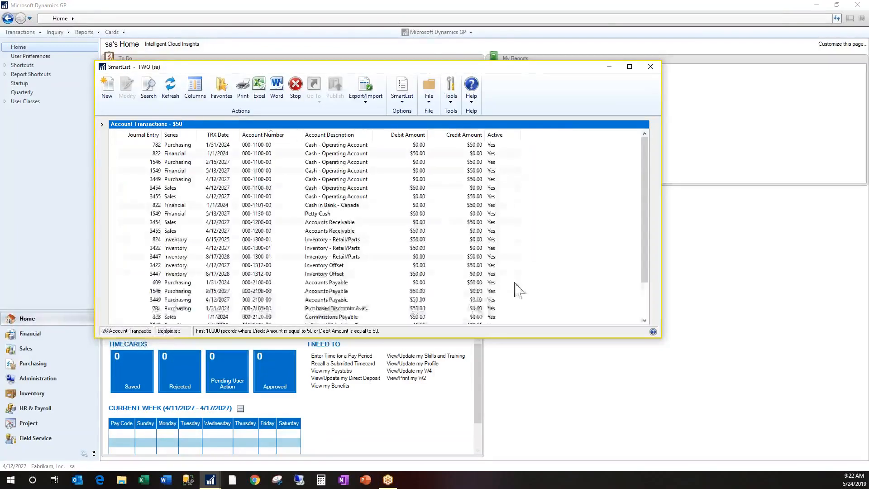
pyautogui.click(610, 68)
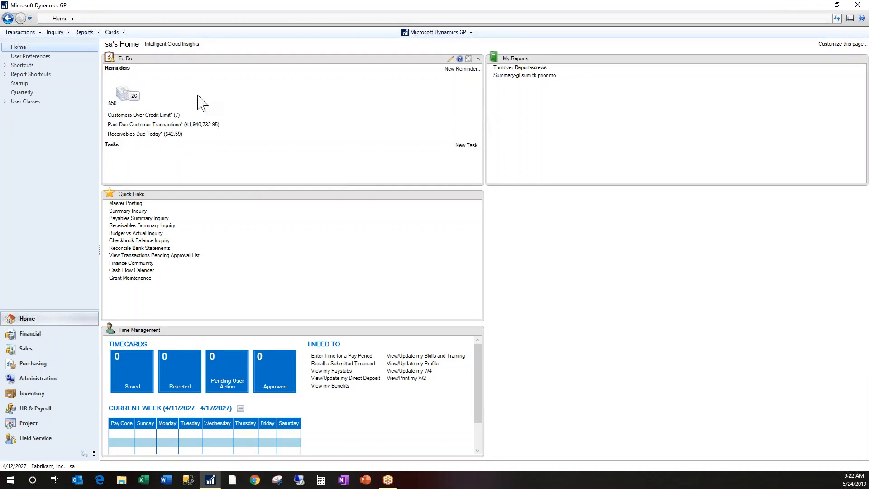
pyautogui.click(130, 101)
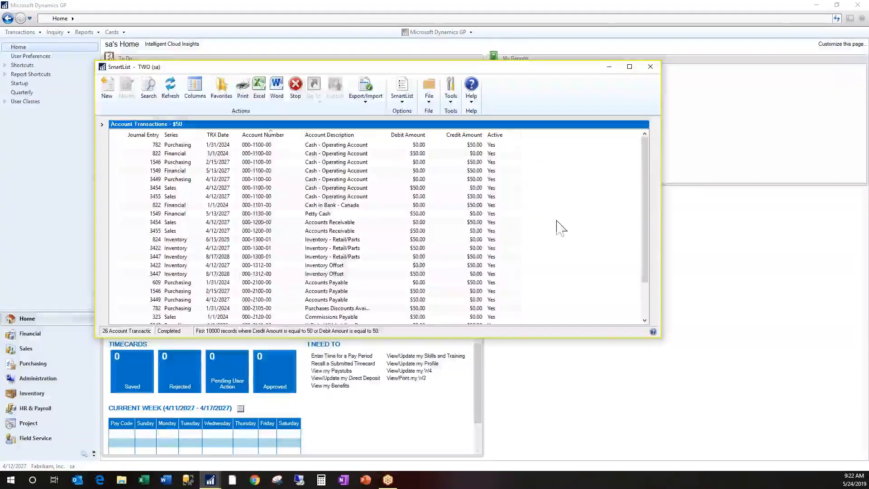
# Select the $50 favorite in the folder list and check its options for modifying or removing it, leaving it as is
pyautogui.click(103, 125)
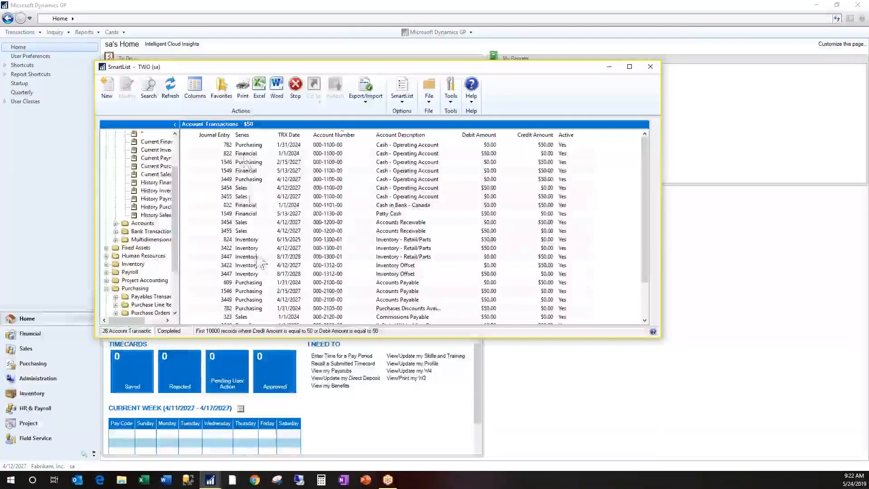
pyautogui.scroll(2, 177, 149)
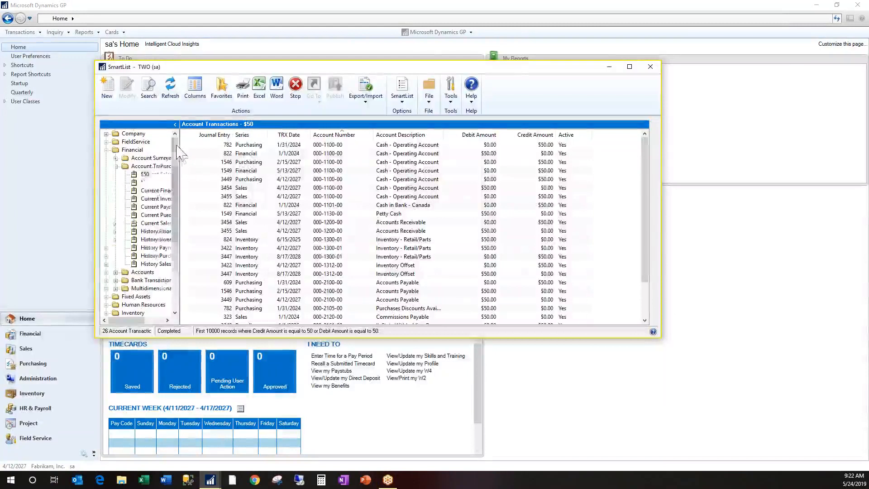
pyautogui.click(144, 174)
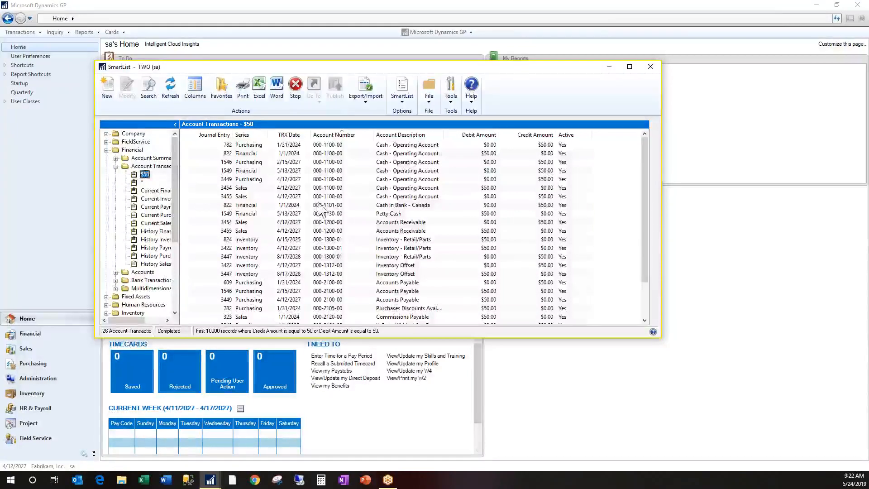
pyautogui.click(222, 91)
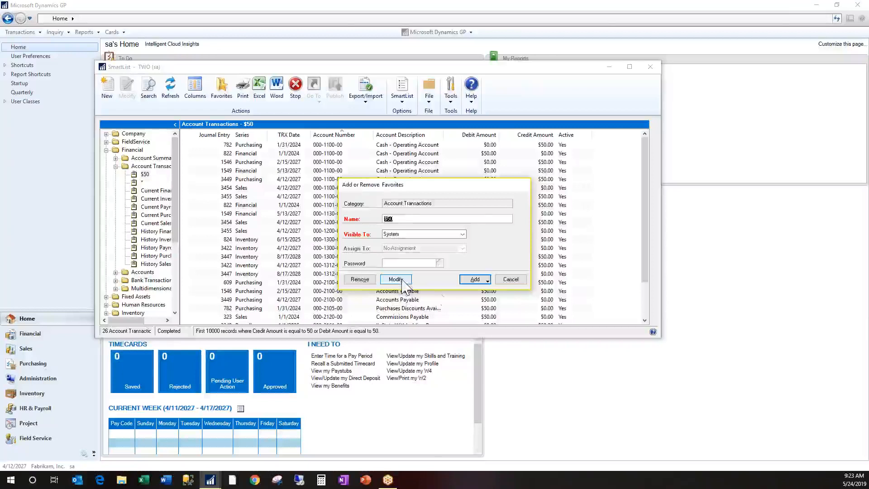
pyautogui.click(510, 279)
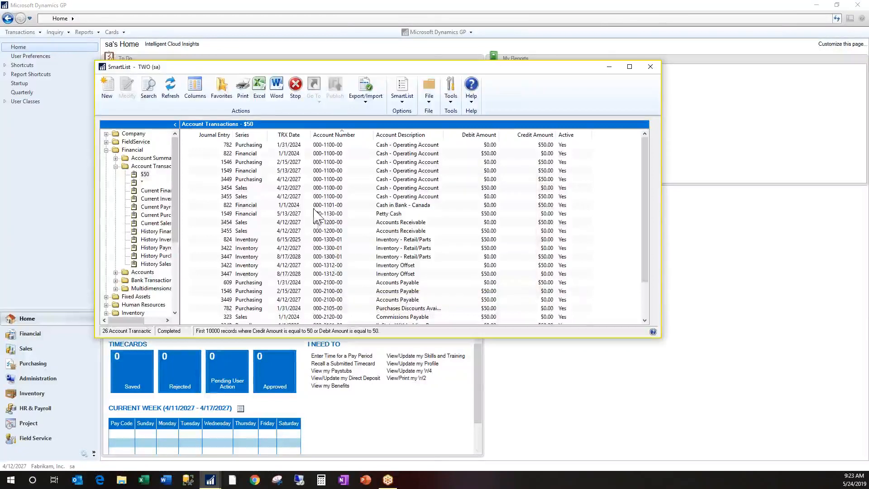
# Look at the Export destination in the SmartList print options and cancel naming the export file
pyautogui.click(243, 89)
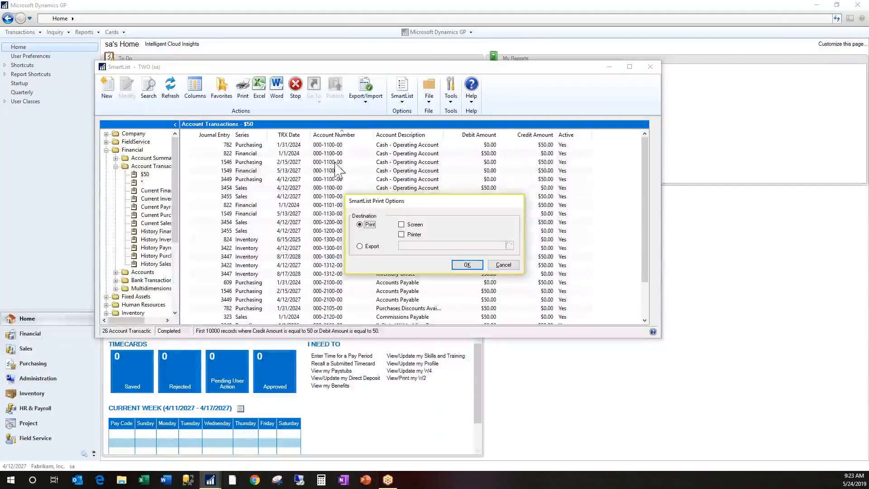
pyautogui.click(359, 246)
pyautogui.click(510, 245)
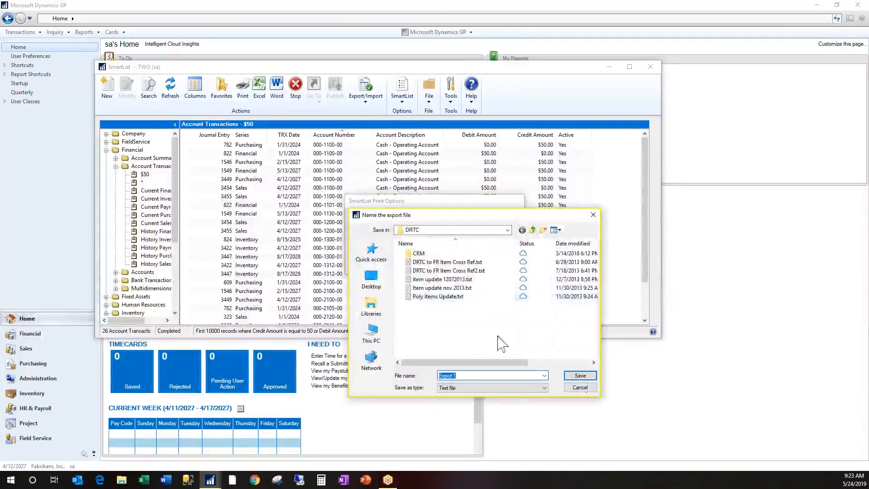
pyautogui.click(582, 387)
# Print the $50 favorite's results to the screen
pyautogui.click(362, 225)
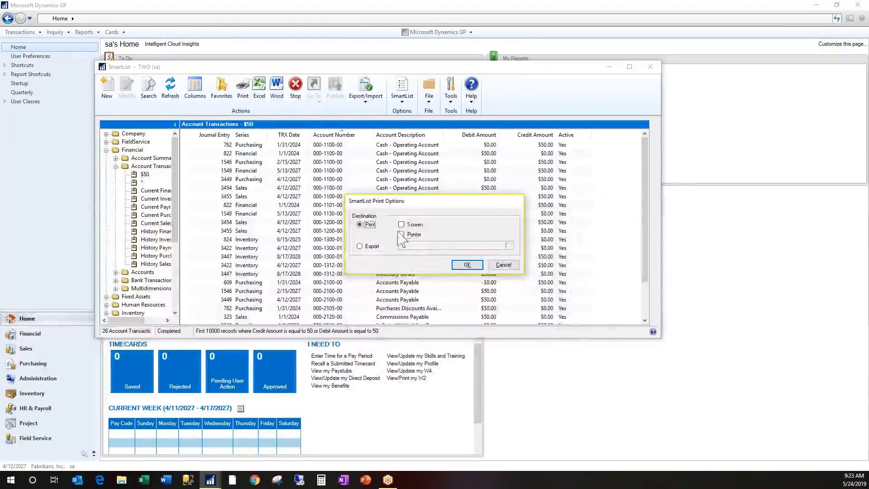
pyautogui.click(467, 265)
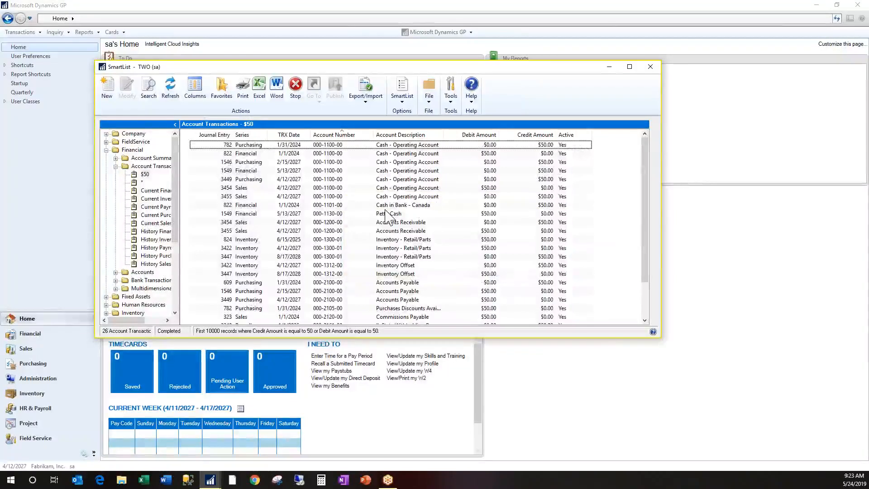
pyautogui.click(243, 92)
pyautogui.click(468, 265)
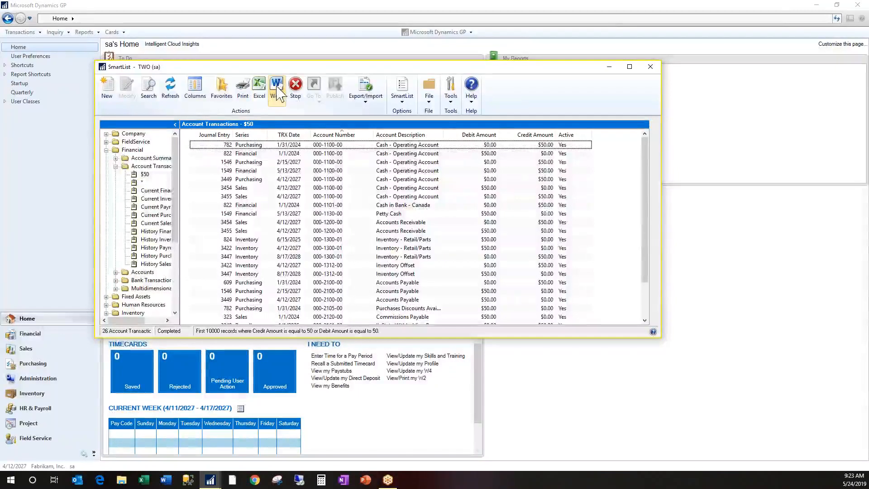
# List the default Account Transactions, view the transaction details of journal entry 1, and close them
pyautogui.click(150, 166)
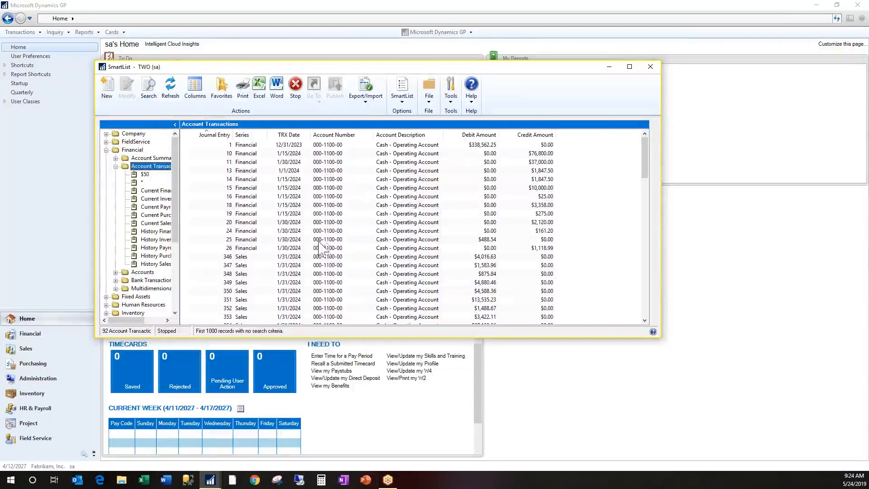
pyautogui.click(240, 145)
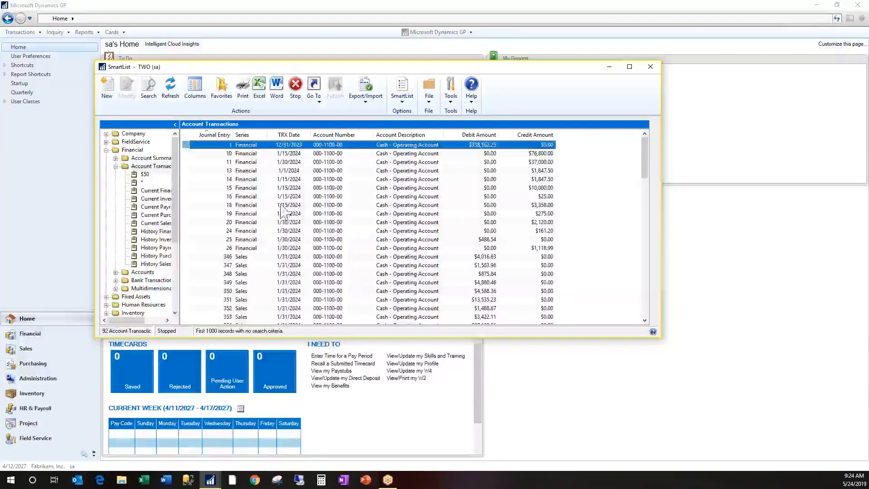
pyautogui.doubleClick(255, 145)
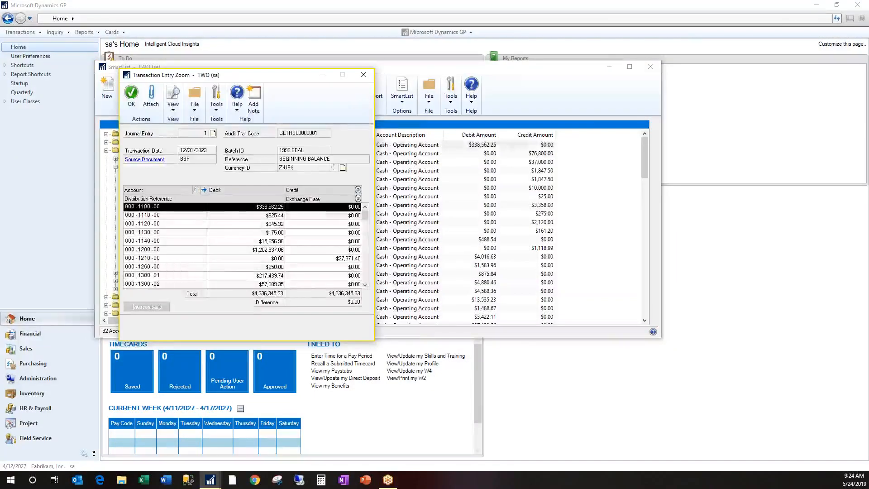
pyautogui.click(363, 75)
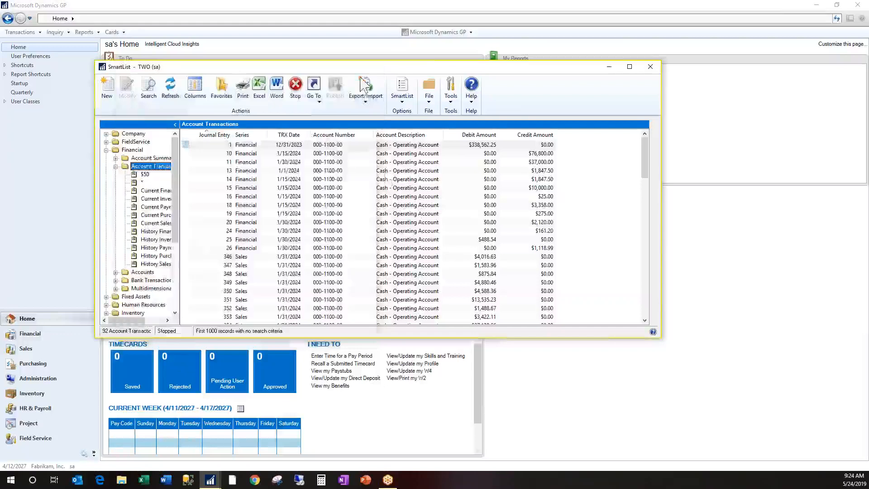
# Check which Go To destinations journal entry 1 offers, view its transaction details, and close them
pyautogui.click(280, 146)
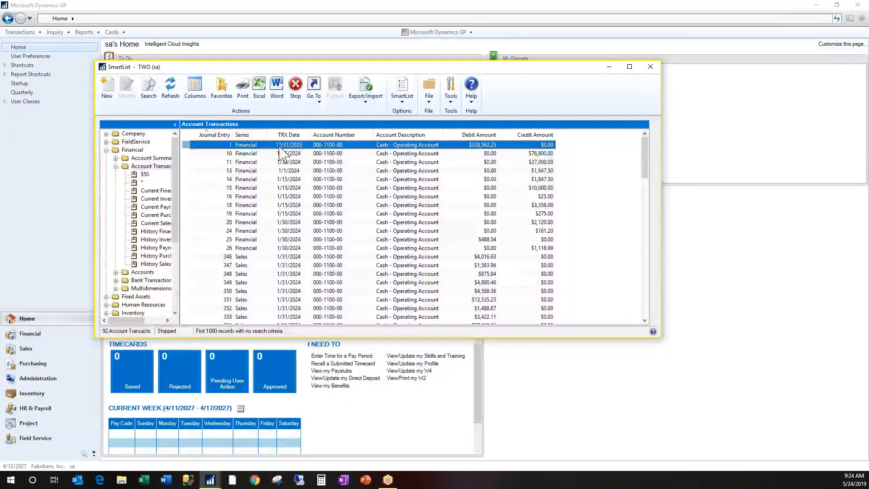
pyautogui.click(320, 102)
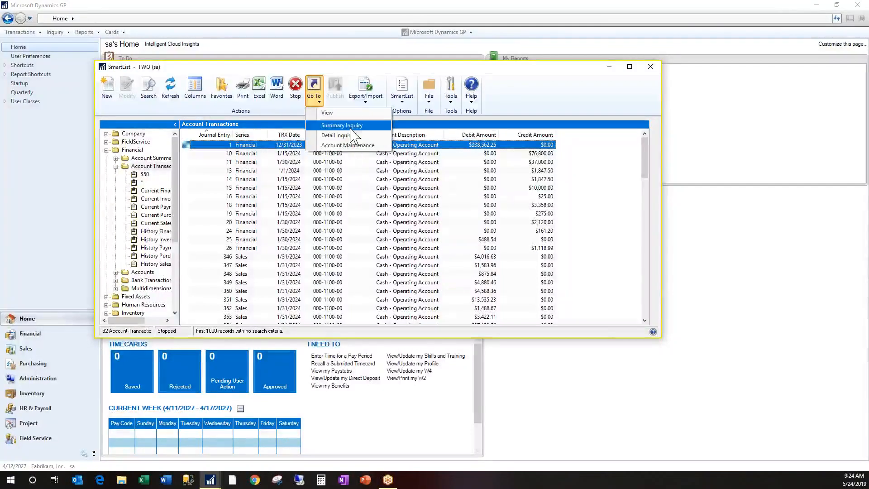
pyautogui.click(260, 153)
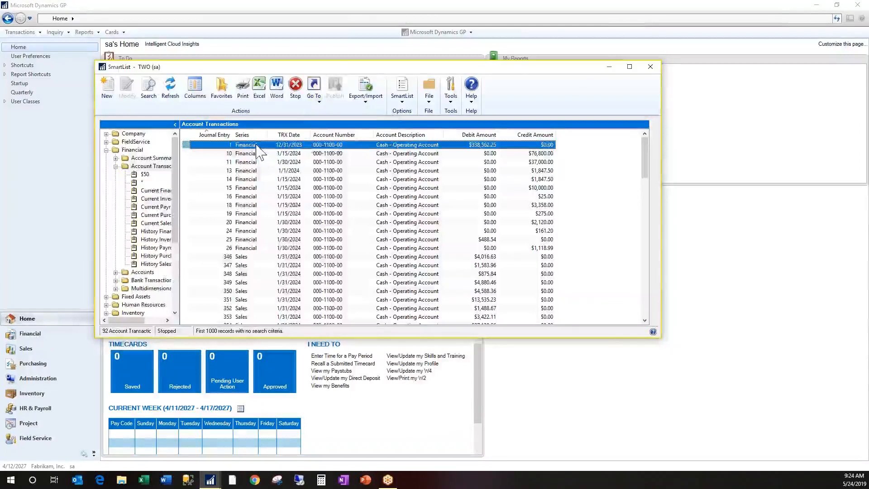
pyautogui.doubleClick(261, 153)
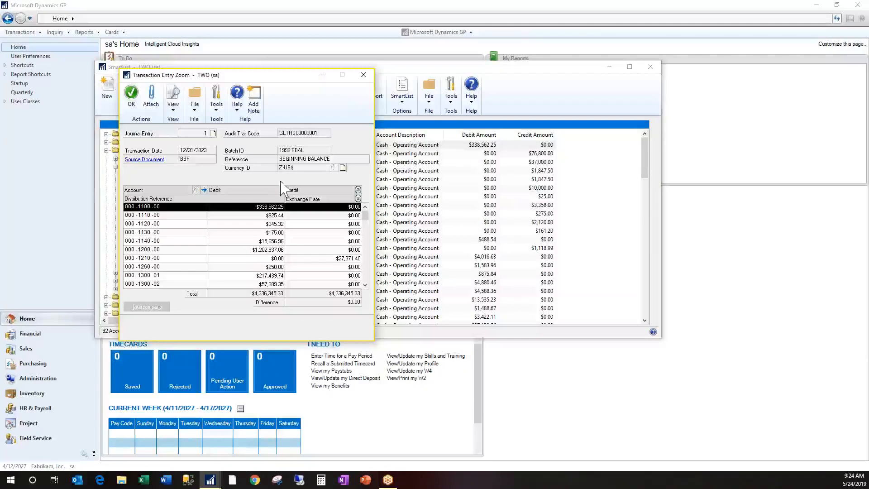
pyautogui.click(363, 75)
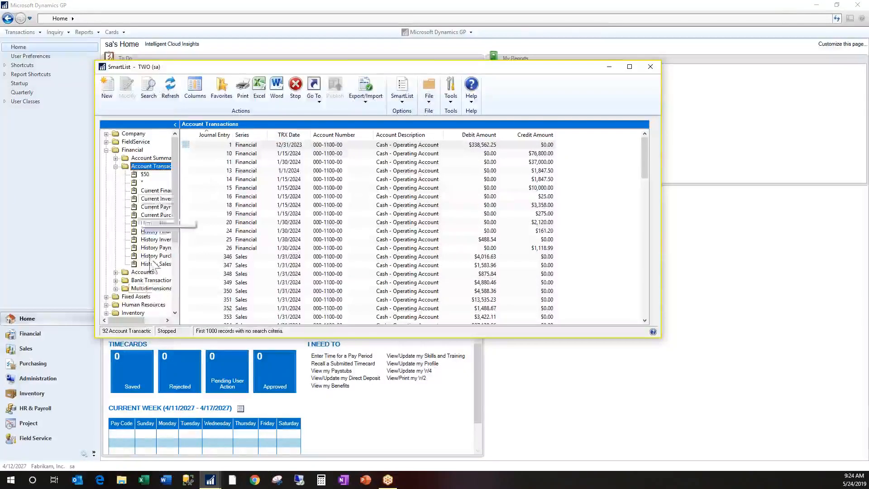
# View the Summary Inquiry for the account of journal entry 1 and close it
pyautogui.click(322, 103)
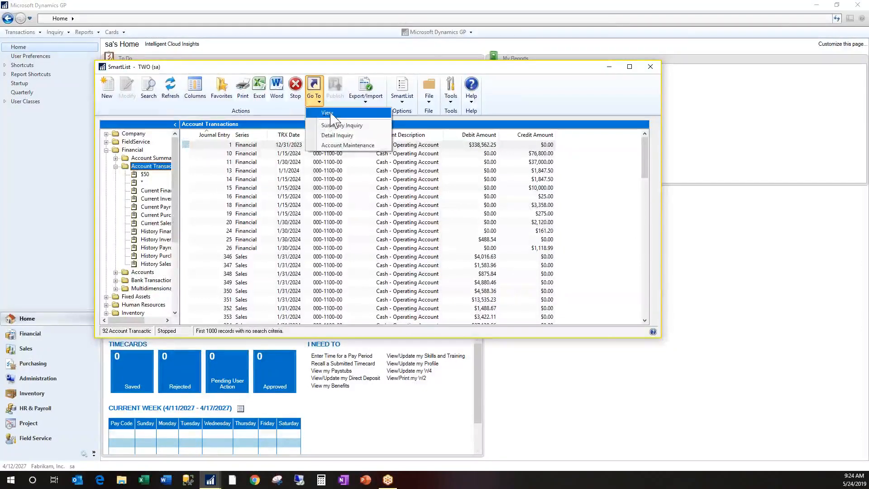
pyautogui.click(278, 146)
pyautogui.click(320, 101)
pyautogui.click(340, 125)
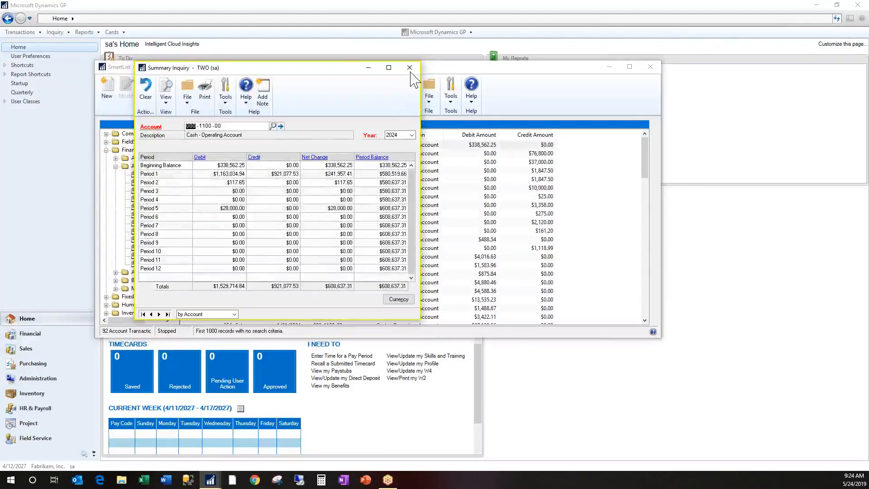
pyautogui.click(410, 68)
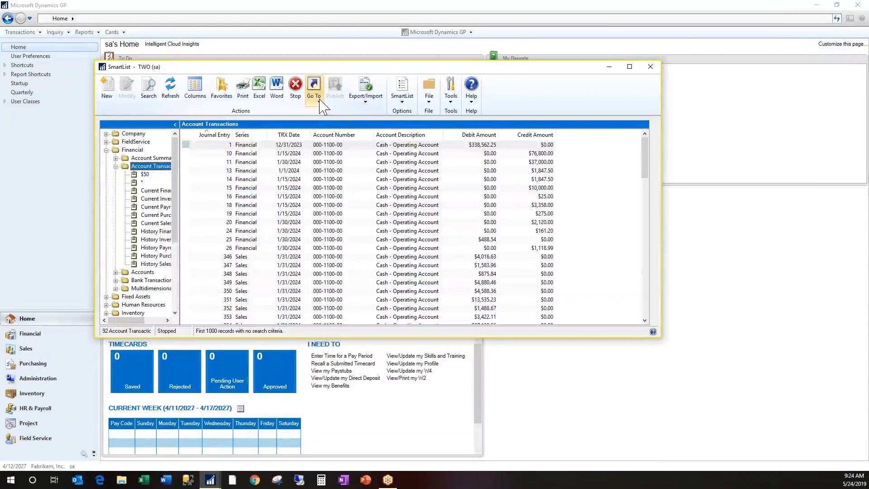
# Look at the SmartList Export List window and close it without exporting anything
pyautogui.click(370, 107)
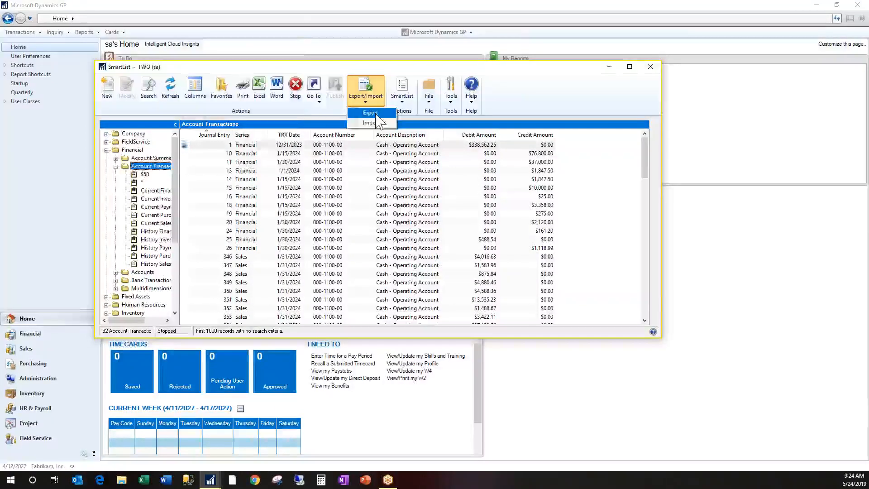
pyautogui.click(370, 113)
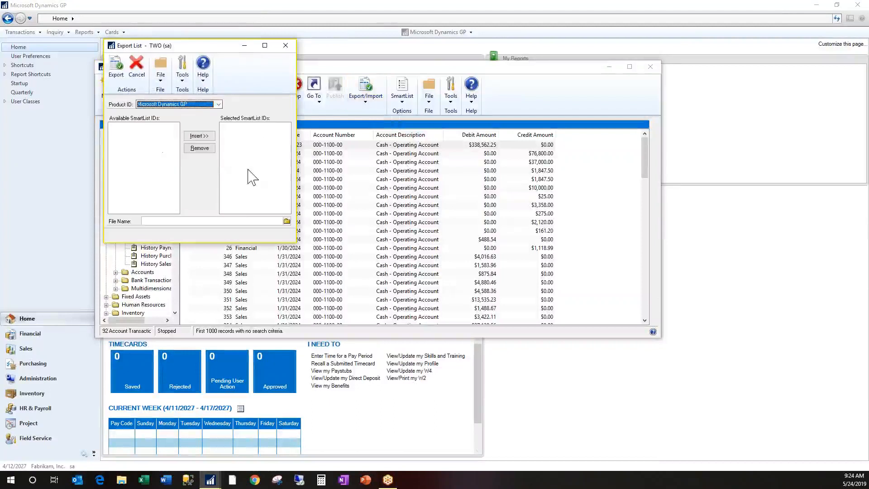
pyautogui.click(285, 45)
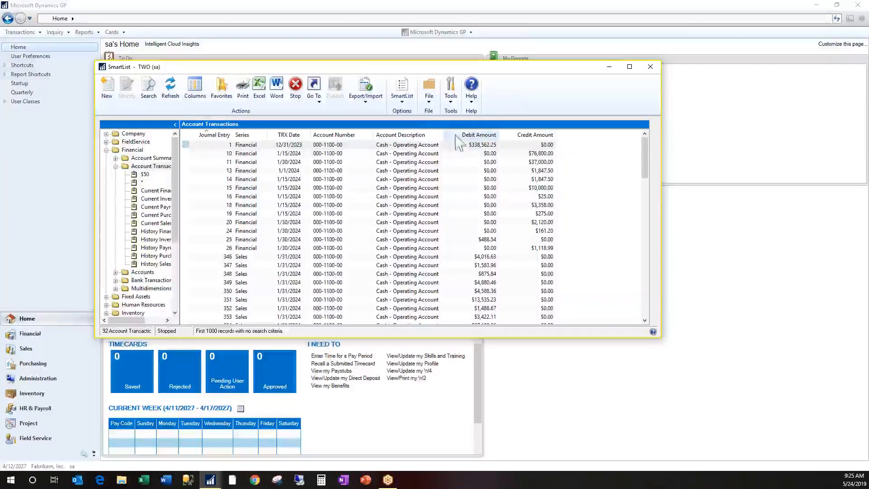
# Check the Favorites Pane display options, list the $50 favorite's transactions, and show the folder pane again
pyautogui.click(407, 102)
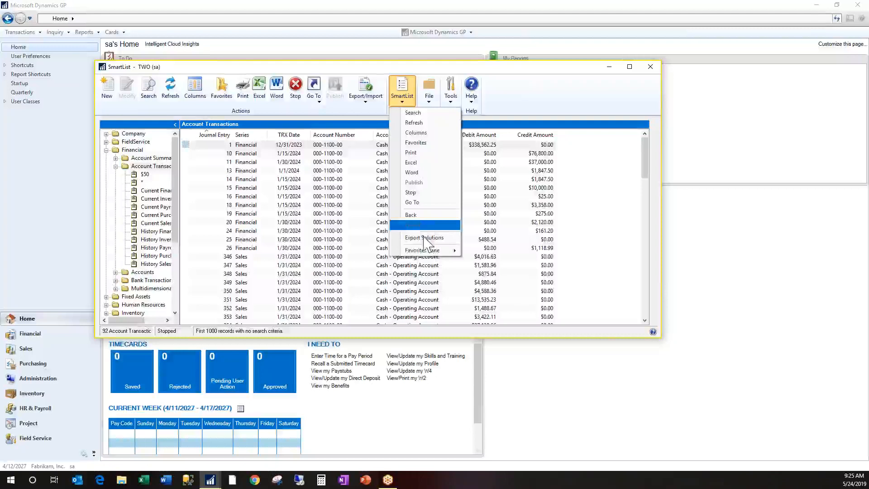
pyautogui.moveTo(433, 256)
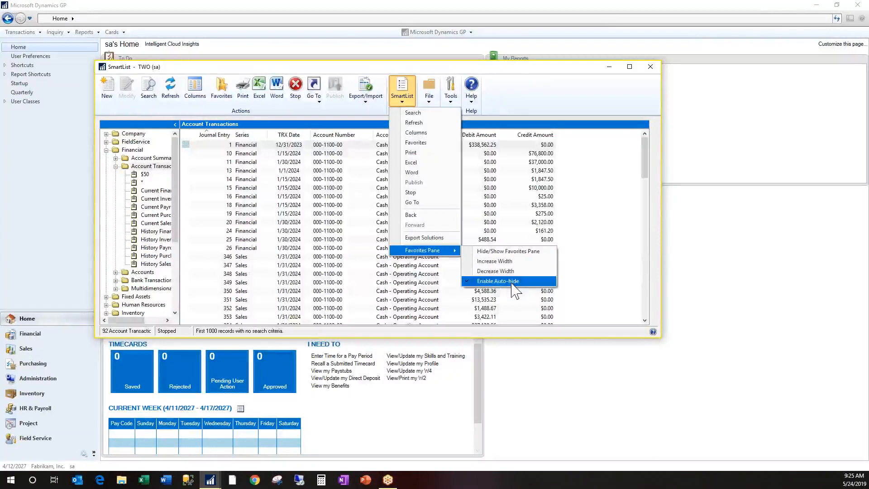
pyautogui.click(144, 174)
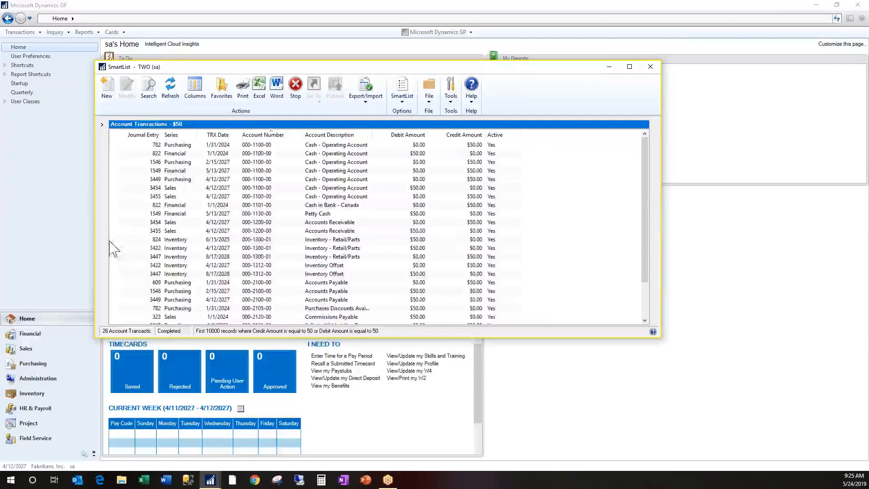
pyautogui.click(102, 125)
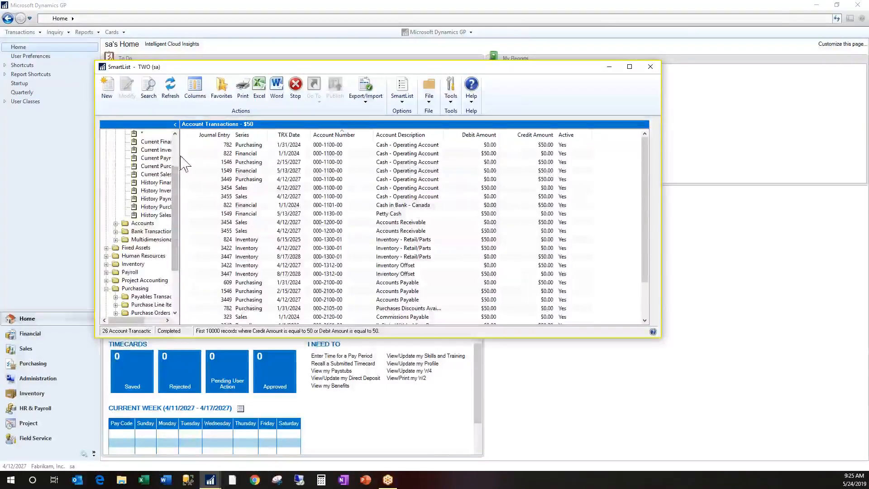
pyautogui.scroll(-3, 179, 277)
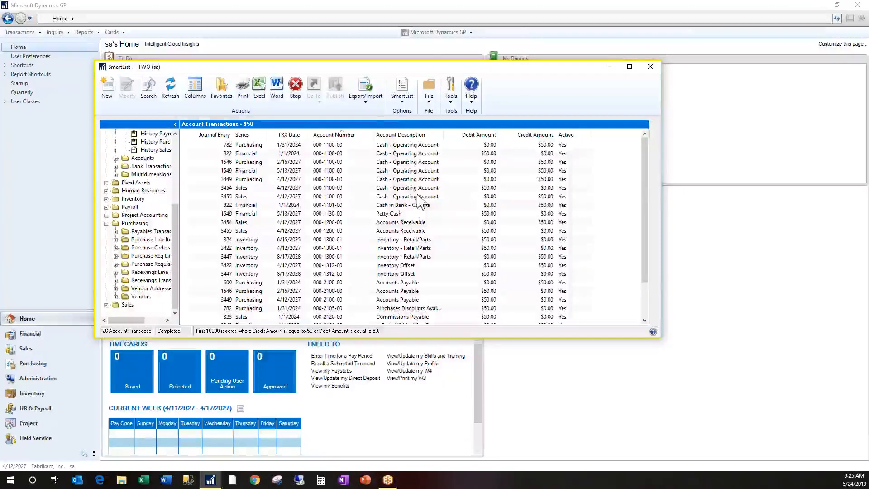
# Examine the Top 10 Customers export solution and the Sales Line Items favorites it works for, and close Export Solutions
pyautogui.click(366, 102)
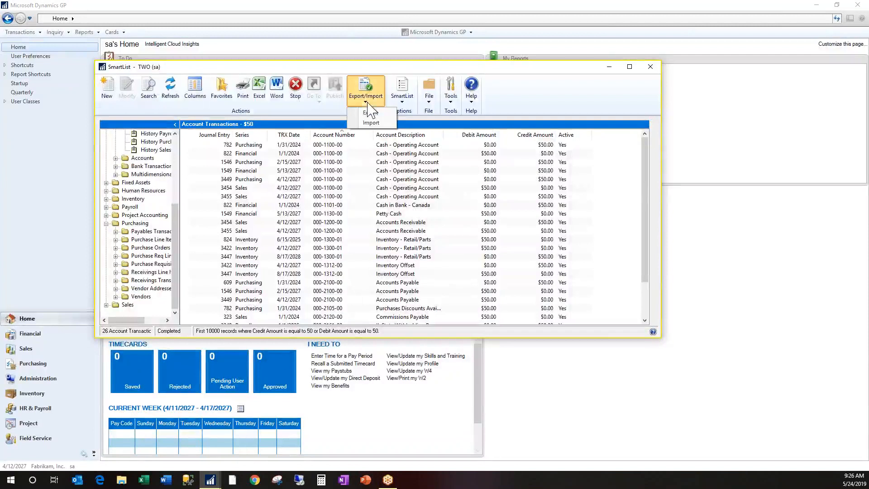
pyautogui.click(402, 101)
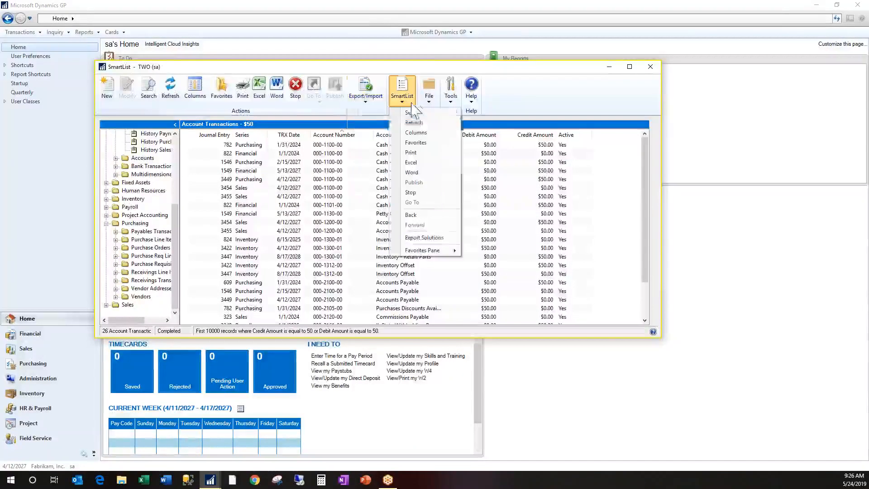
pyautogui.click(445, 243)
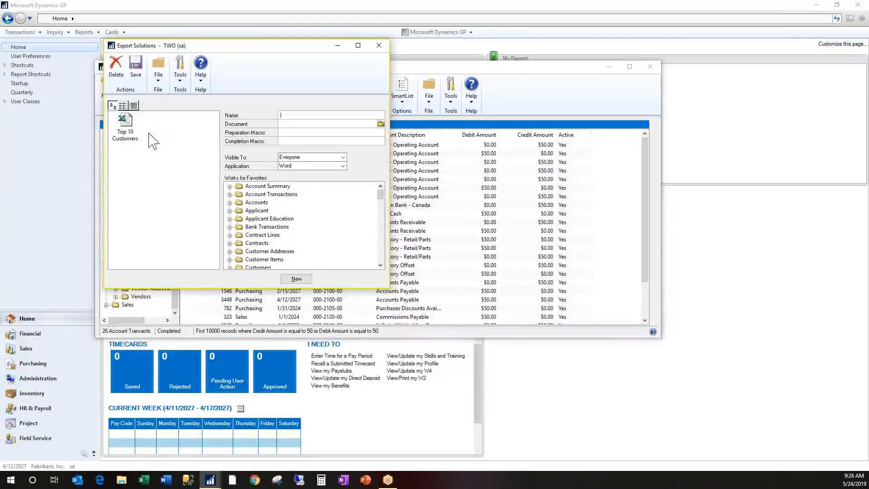
pyautogui.click(125, 126)
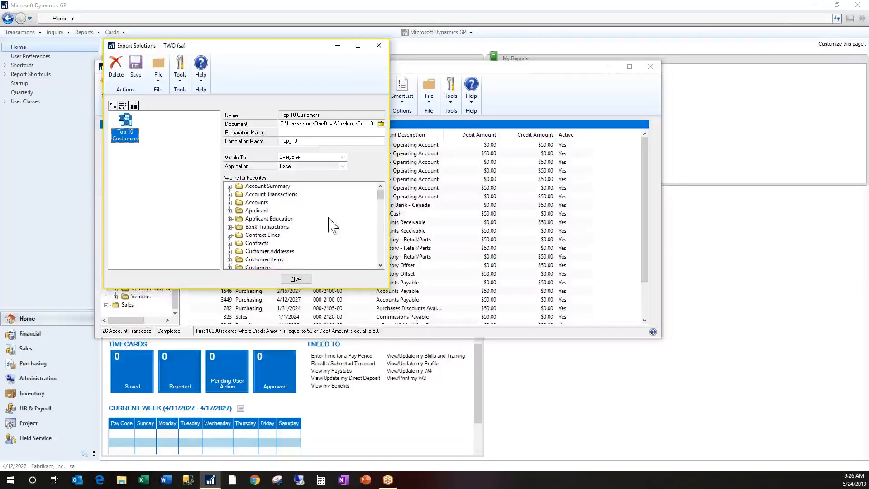
pyautogui.moveTo(380, 195); pyautogui.dragTo(388, 270)
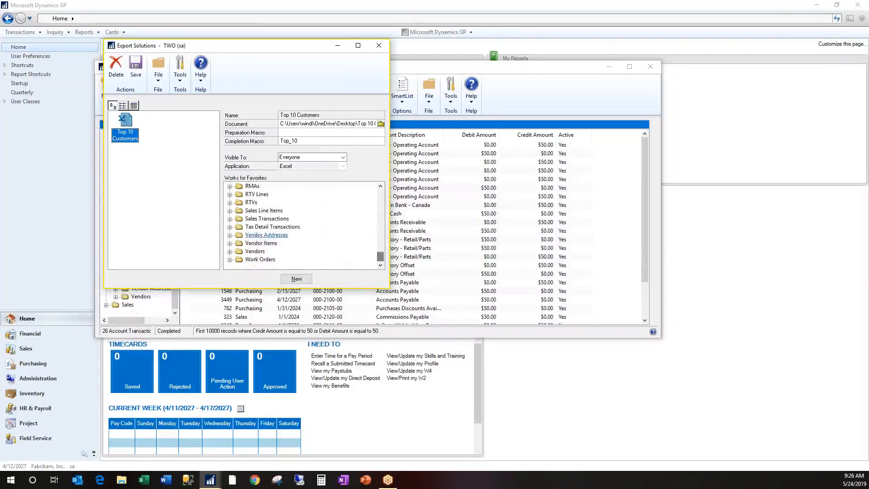
pyautogui.doubleClick(264, 211)
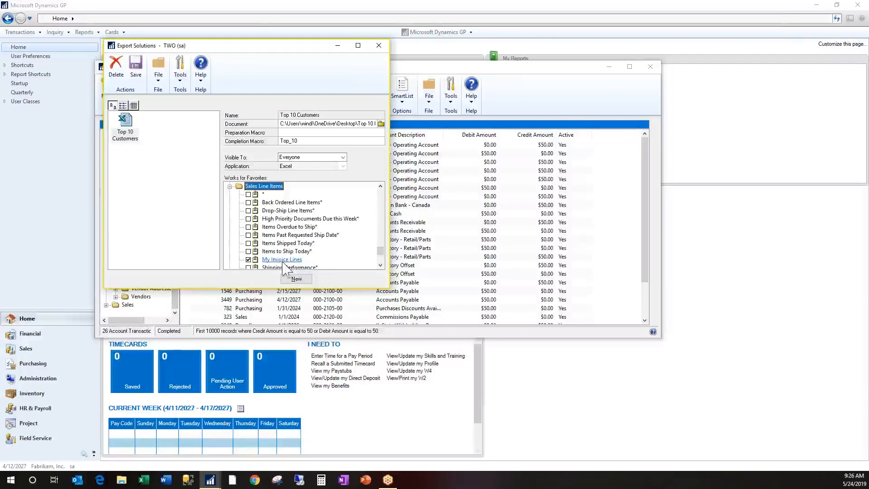
pyautogui.click(378, 46)
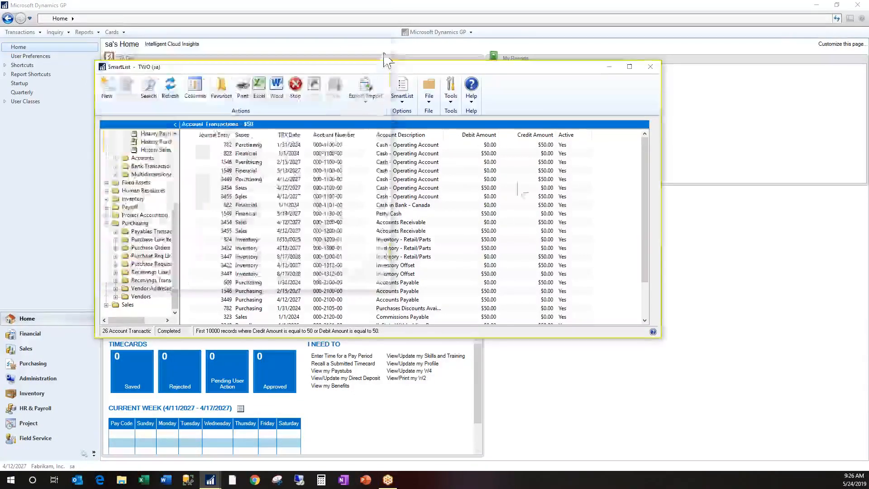
# List the My Invoice Lines favorite under Sales Line Items and export it to Excel with the Top 10 Customers solution
pyautogui.click(107, 305)
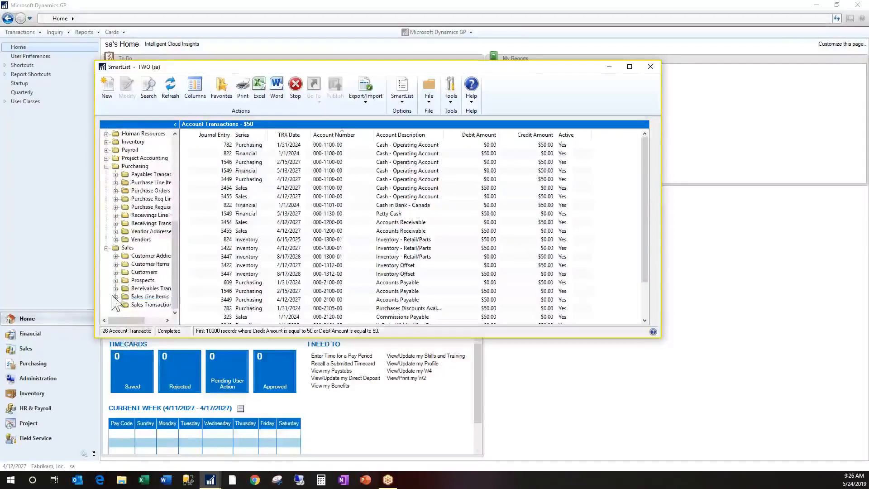
pyautogui.click(115, 297)
pyautogui.click(157, 287)
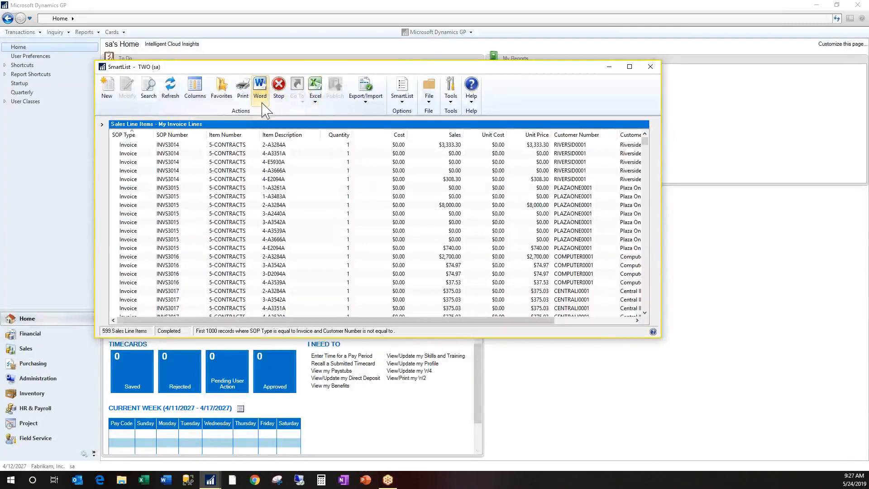
pyautogui.click(318, 104)
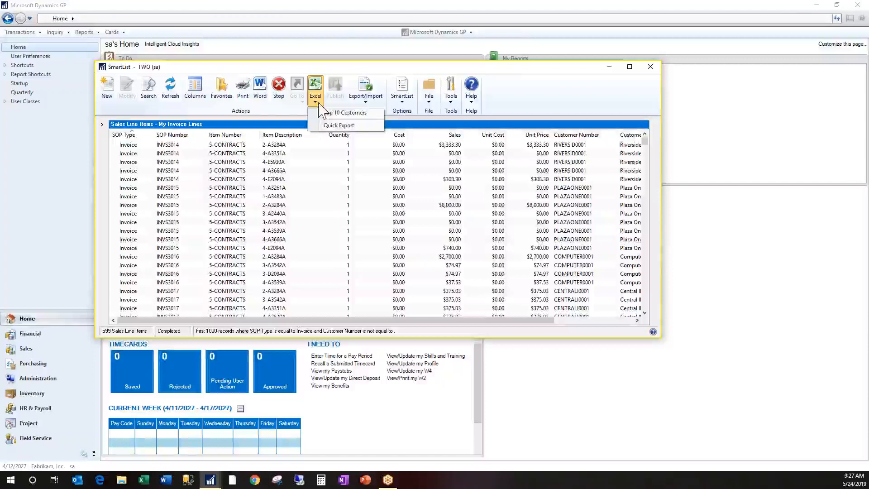
pyautogui.click(344, 113)
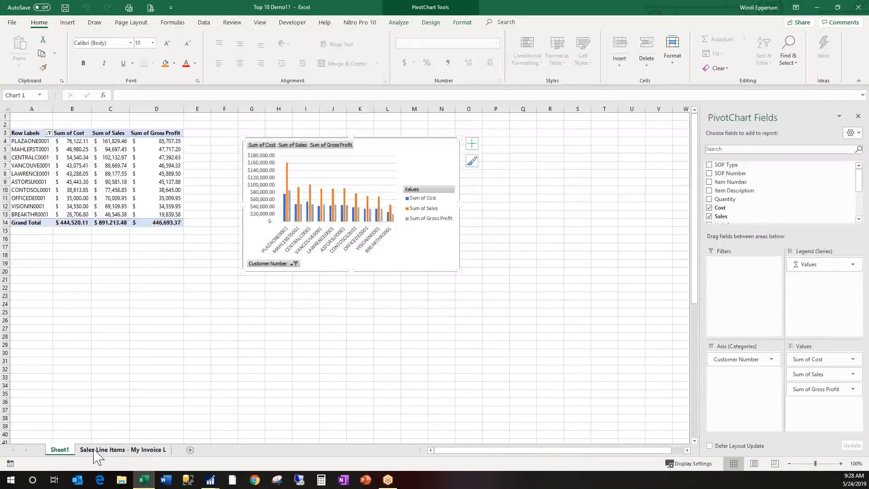
# Compare the exported line items with the pivot table and chart on Sheet1, and close the workbook without saving
pyautogui.click(112, 449)
pyautogui.click(141, 185)
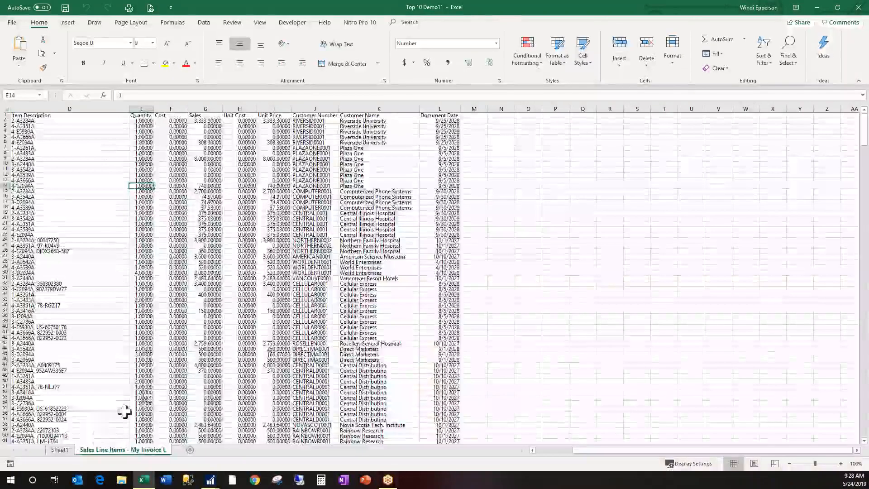
pyautogui.click(63, 451)
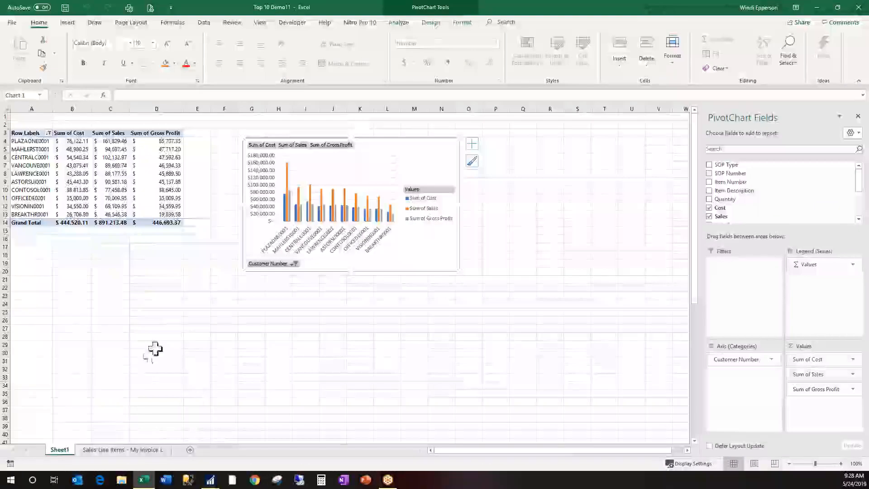
pyautogui.click(292, 23)
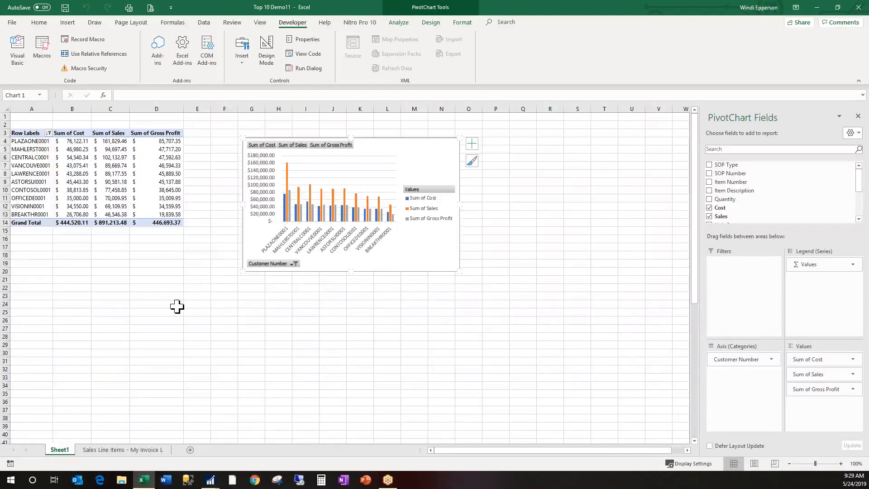
pyautogui.click(122, 449)
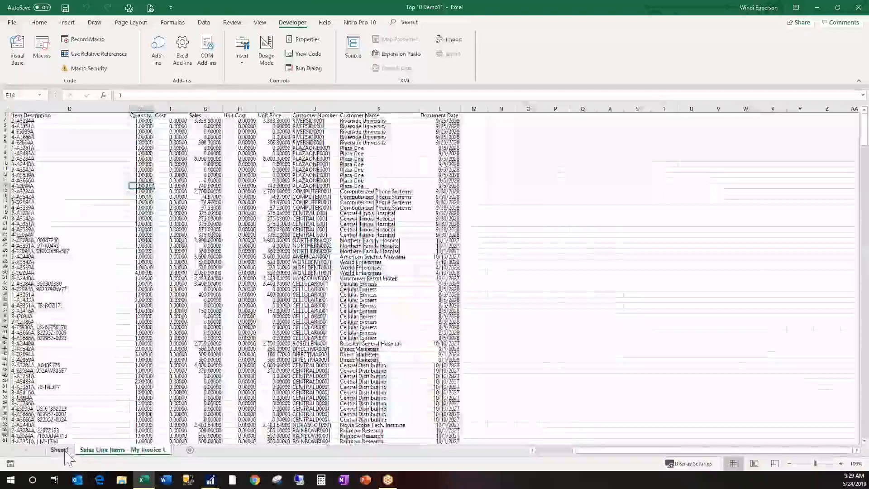
pyautogui.click(63, 450)
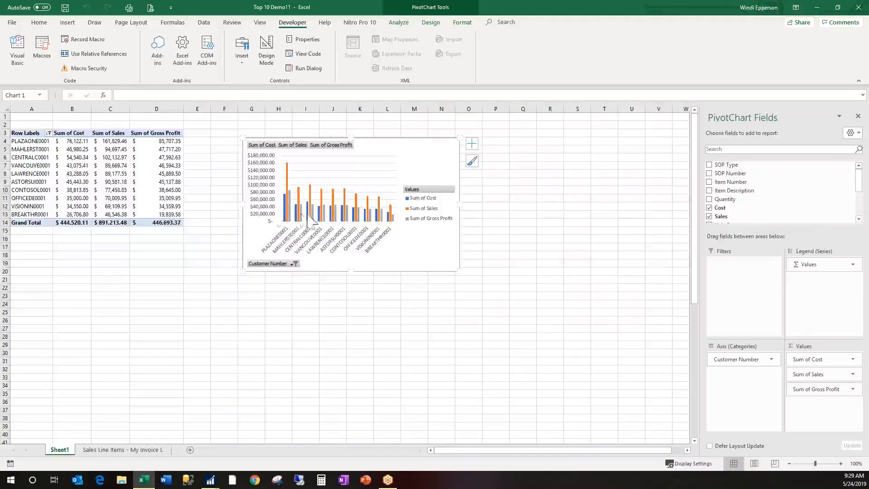
pyautogui.moveTo(285, 220)
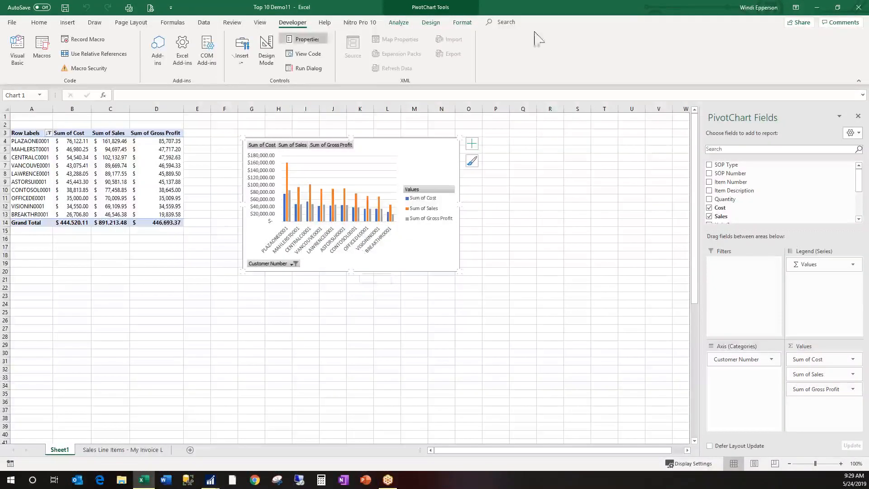
pyautogui.click(858, 9)
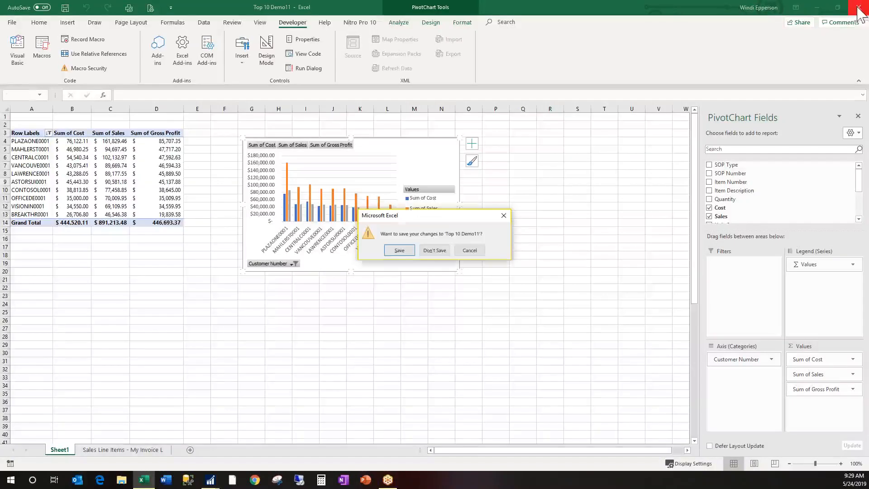
pyautogui.click(439, 252)
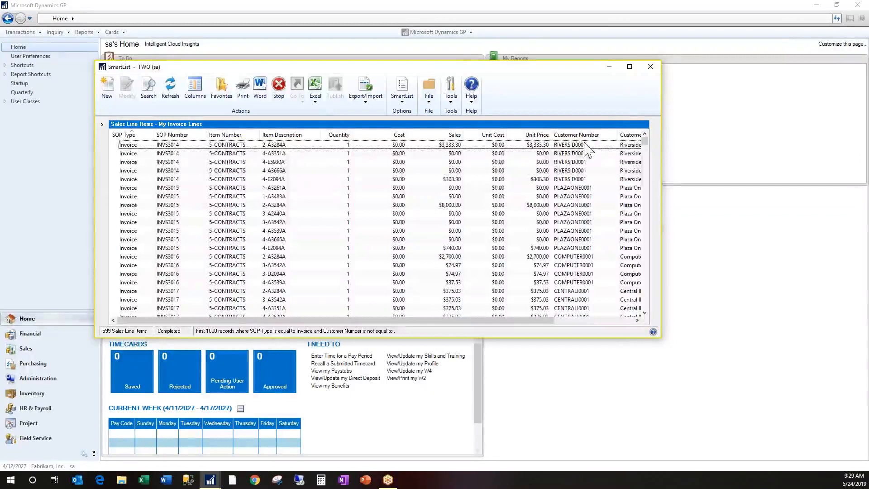
# Minimize the SmartList window and open SmartList Options from the Administration system setup
pyautogui.click(609, 67)
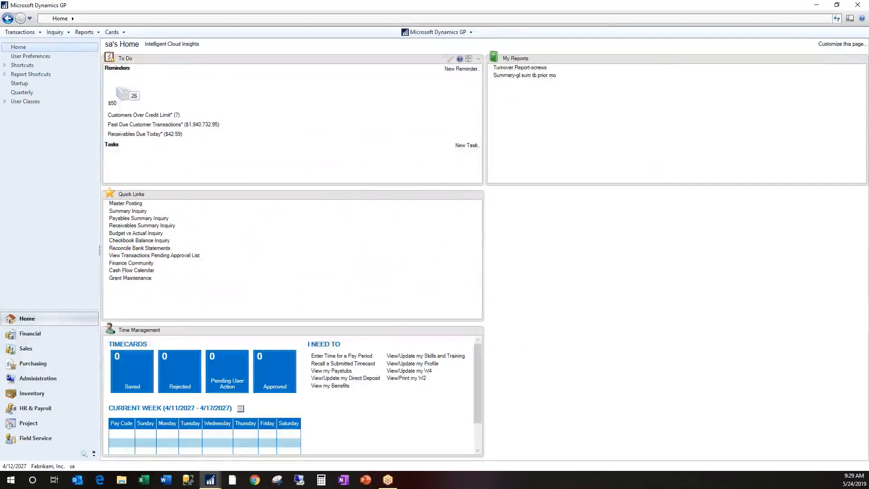
pyautogui.click(33, 381)
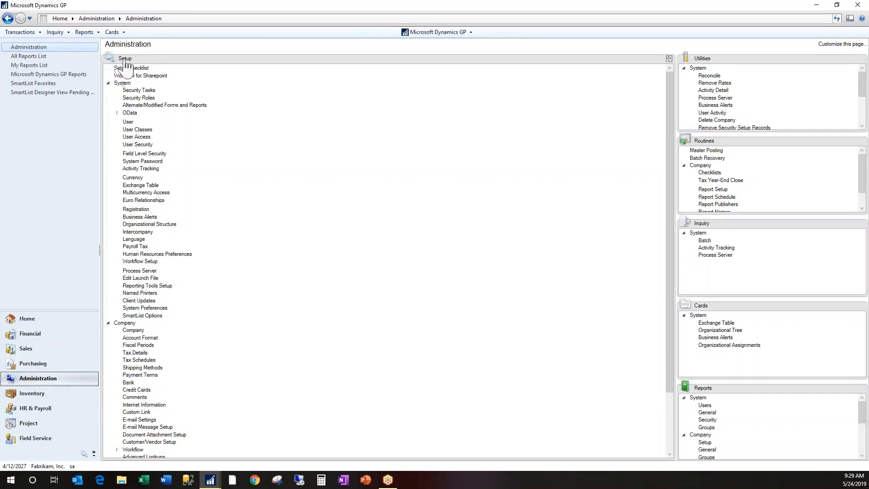
pyautogui.click(159, 317)
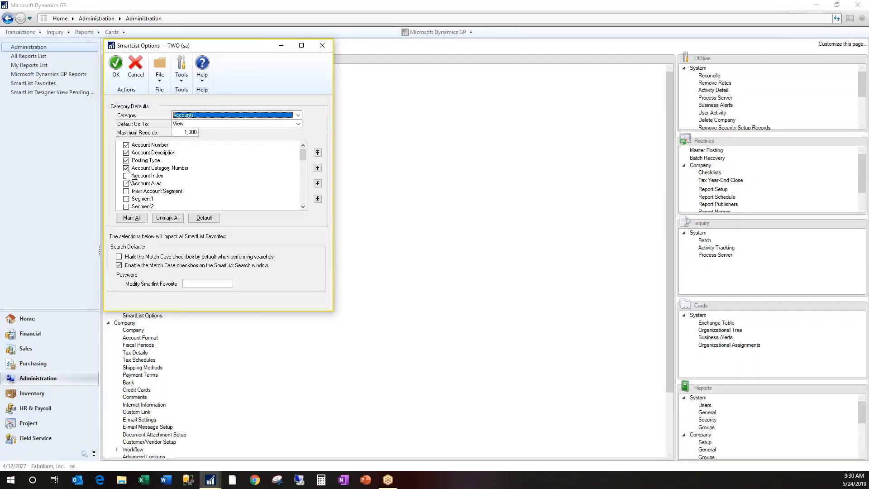
# Add Main Account Segment, Segment1, Segment2 and Active to the default columns of the Accounts category
pyautogui.click(302, 207)
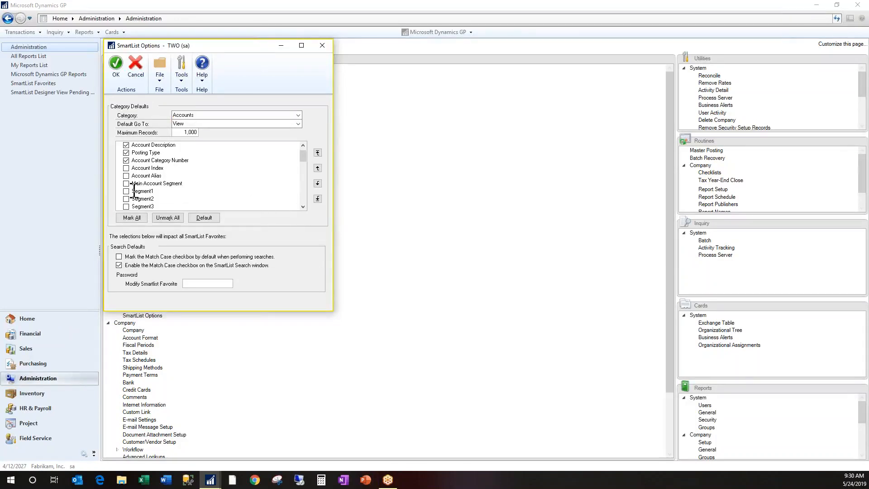
pyautogui.click(126, 191)
pyautogui.click(126, 199)
pyautogui.click(303, 207)
pyautogui.click(303, 207)
pyautogui.click(303, 207)
pyautogui.click(302, 207)
pyautogui.click(303, 207)
pyautogui.click(303, 206)
pyautogui.click(303, 207)
pyautogui.click(303, 207)
pyautogui.click(126, 176)
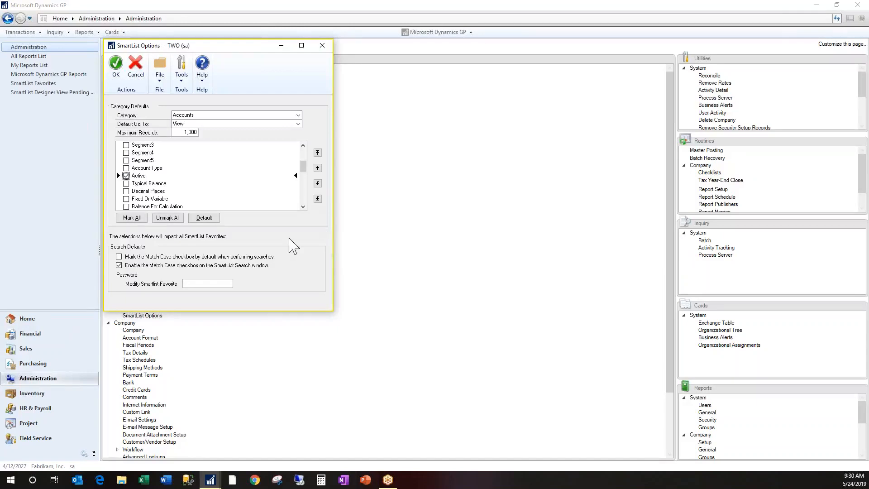
# Set the Accounts maximum records to 50,000 and switch to the Account Transactions category, saving the Accounts defaults
pyautogui.click(189, 133)
pyautogui.click(211, 116)
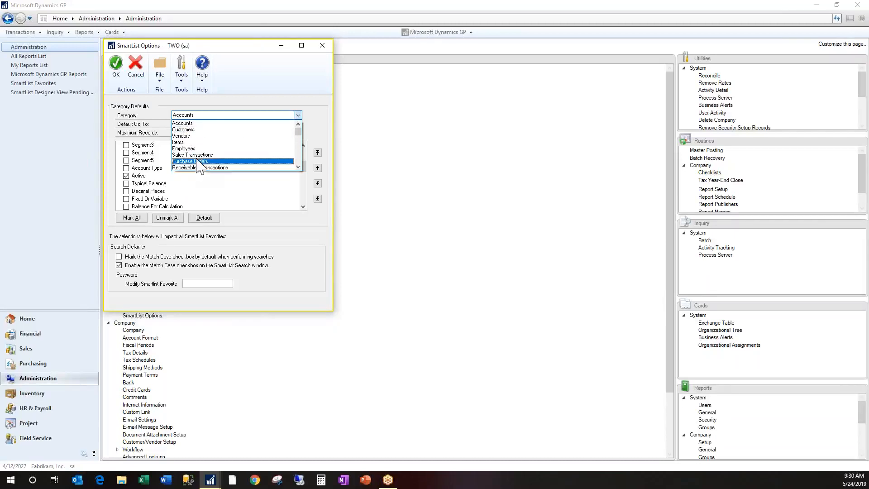
pyautogui.scroll(-3, 299, 163)
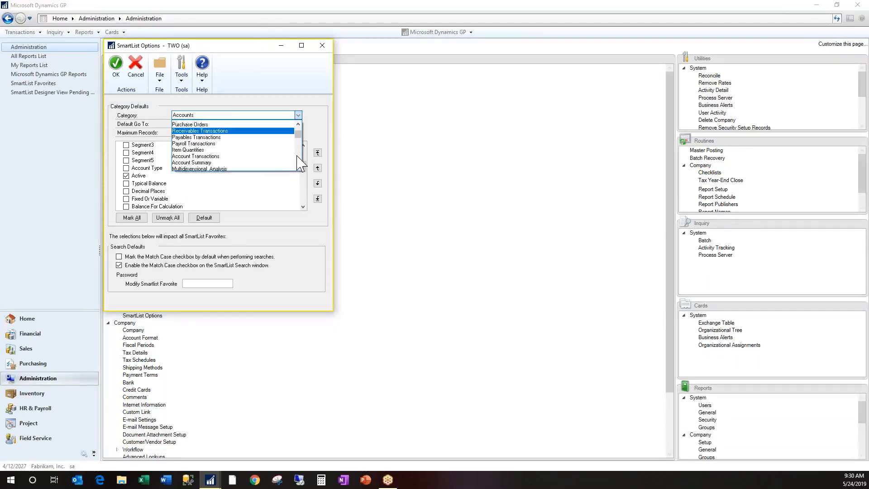
pyautogui.scroll(-8, 298, 157)
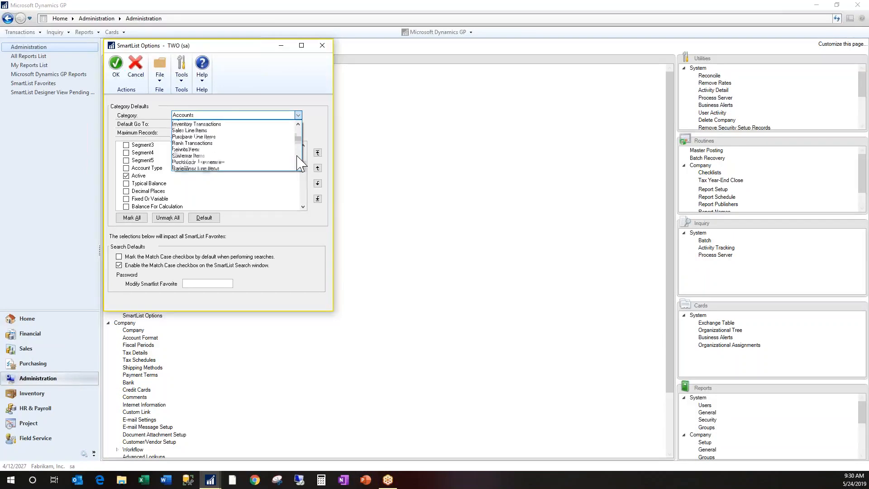
pyautogui.click(297, 157)
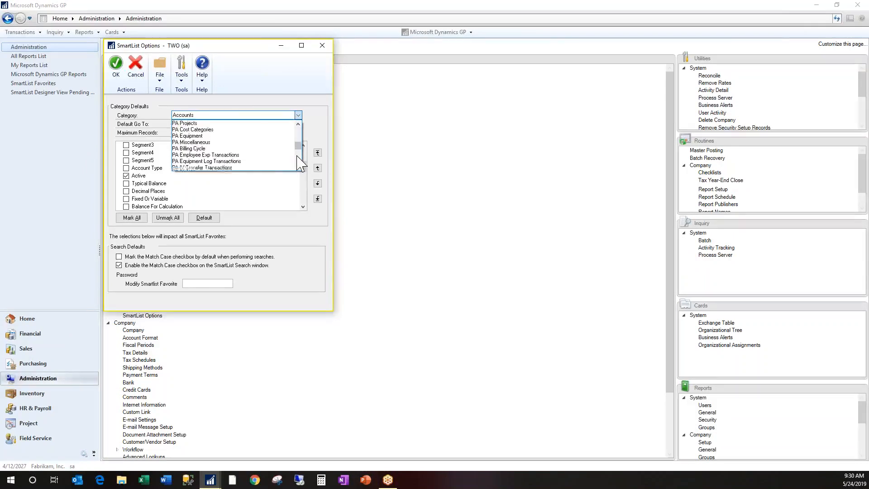
pyautogui.click(267, 162)
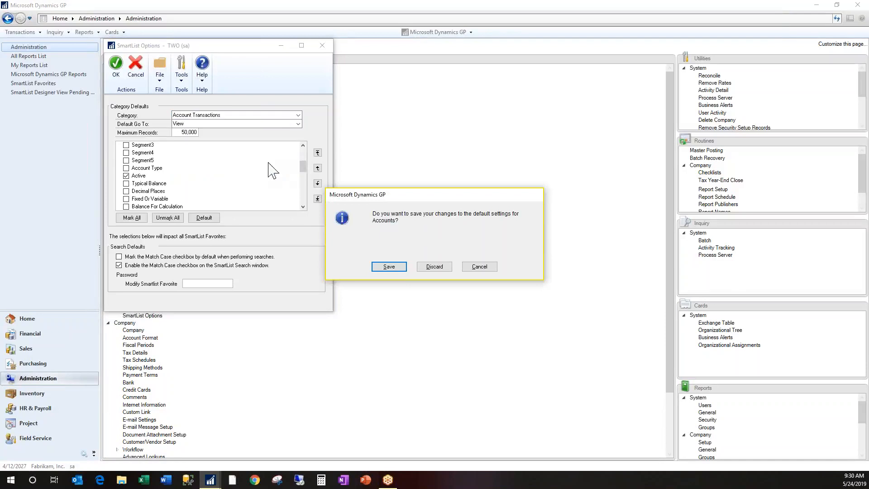
pyautogui.click(392, 268)
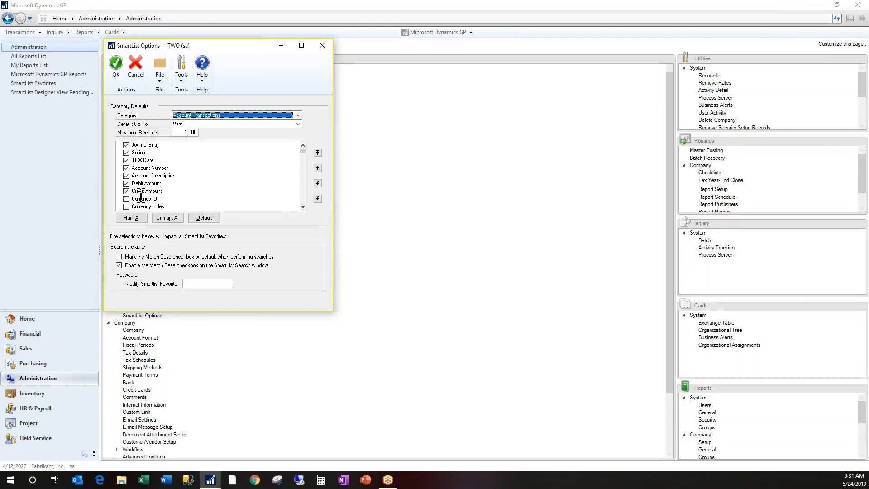
# Add Document Status and Batch Number to the Account Transactions defaults, set its maximum records to 100,000, and save the options
pyautogui.click(303, 195)
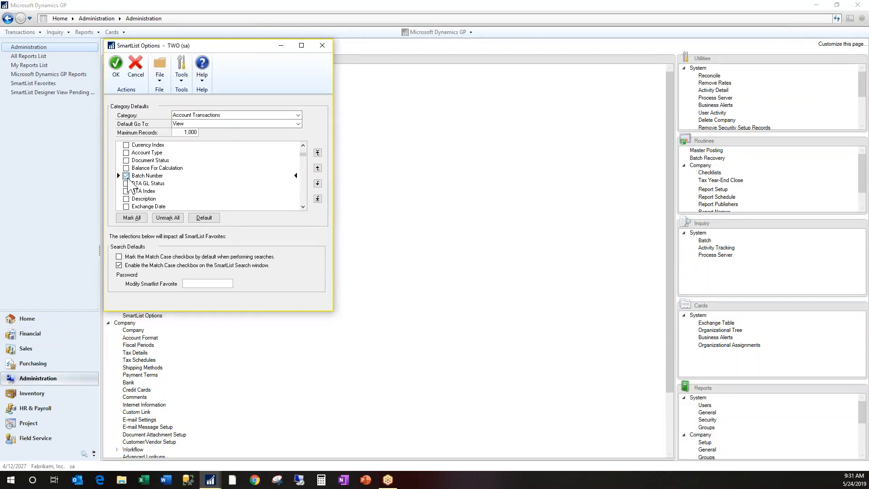
pyautogui.click(126, 160)
pyautogui.click(192, 132)
pyautogui.click(117, 69)
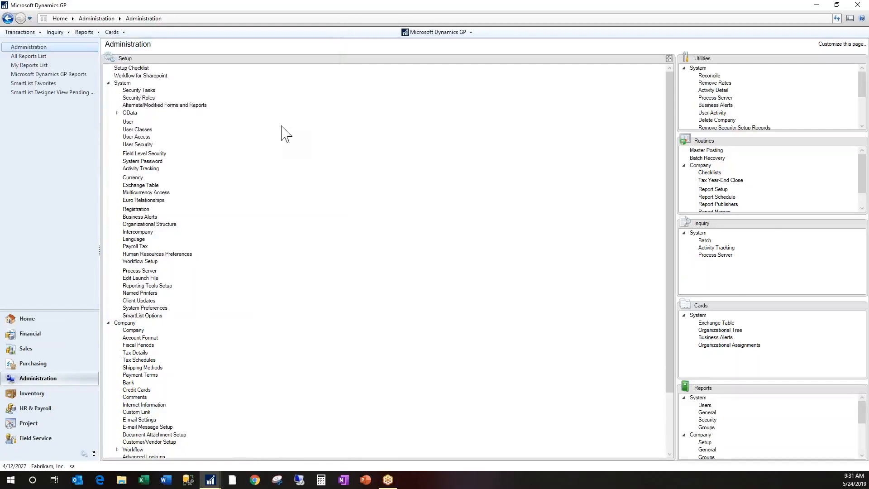
# Bring back SmartList with its folder pane and list Accounts and Account Transactions under Financial to check the new defaults
pyautogui.click(258, 460)
pyautogui.click(103, 125)
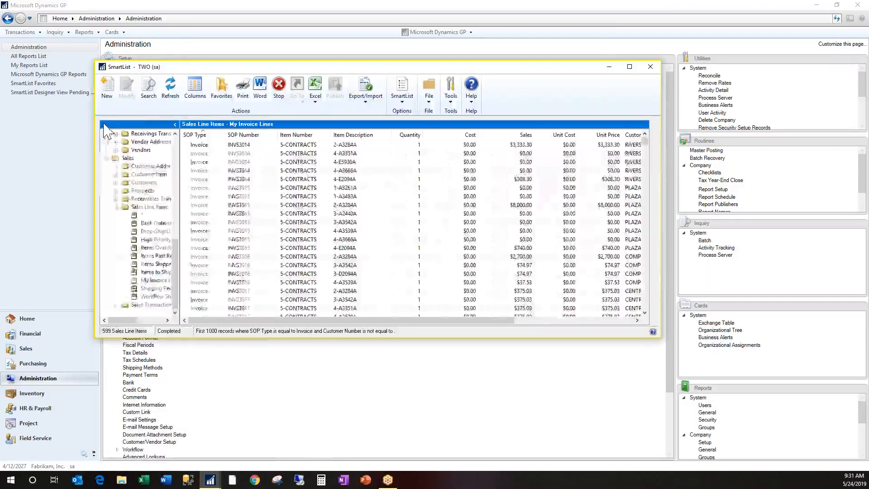
pyautogui.moveTo(174, 257); pyautogui.dragTo(174, 131)
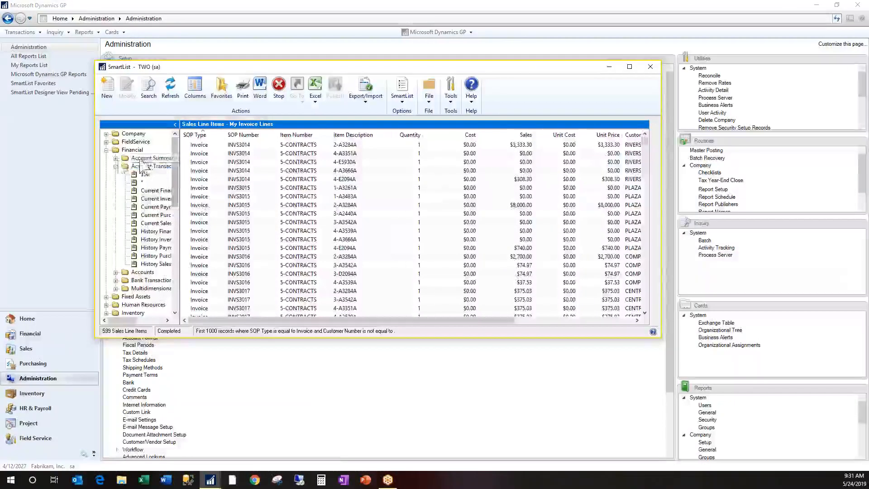
pyautogui.click(148, 272)
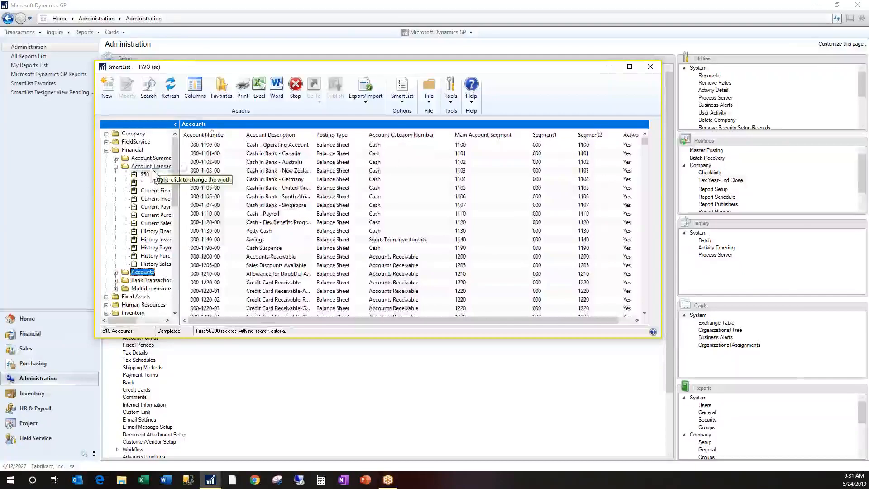
pyautogui.click(164, 167)
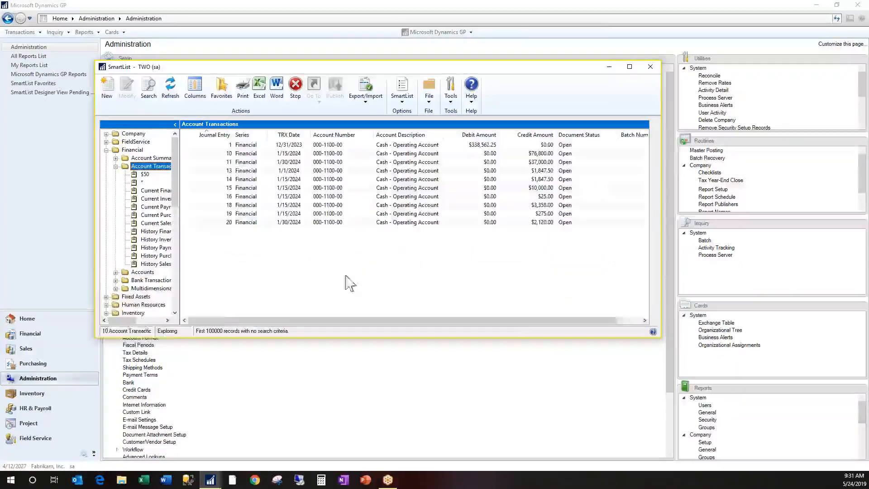
pyautogui.click(616, 320)
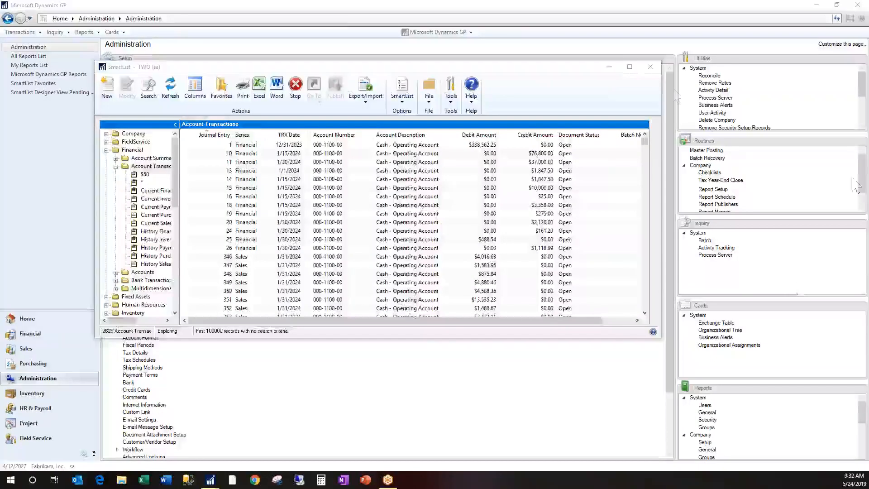
# Minimize SmartList and open the Reminder Preferences from the To Do details on the Home page
pyautogui.click(610, 68)
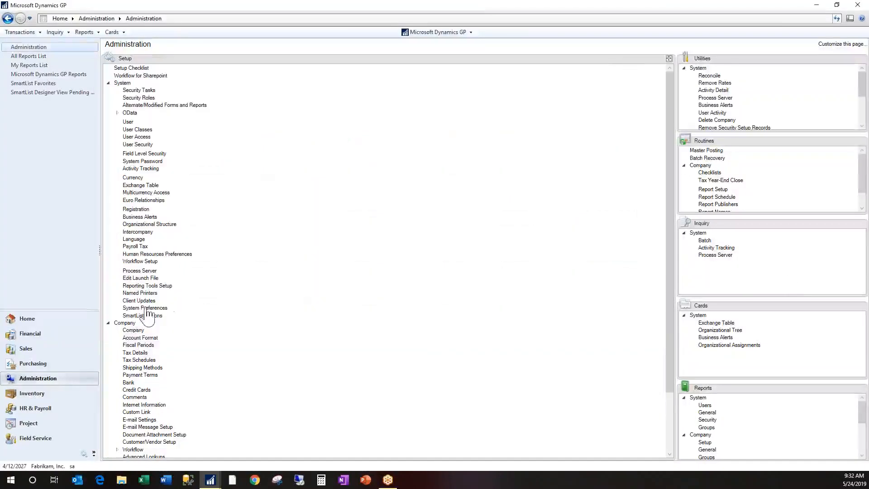
pyautogui.click(40, 321)
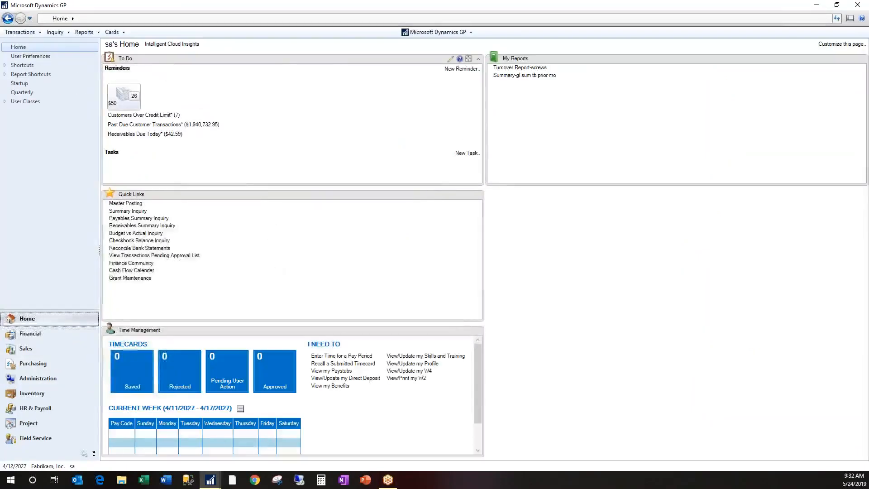
pyautogui.click(451, 59)
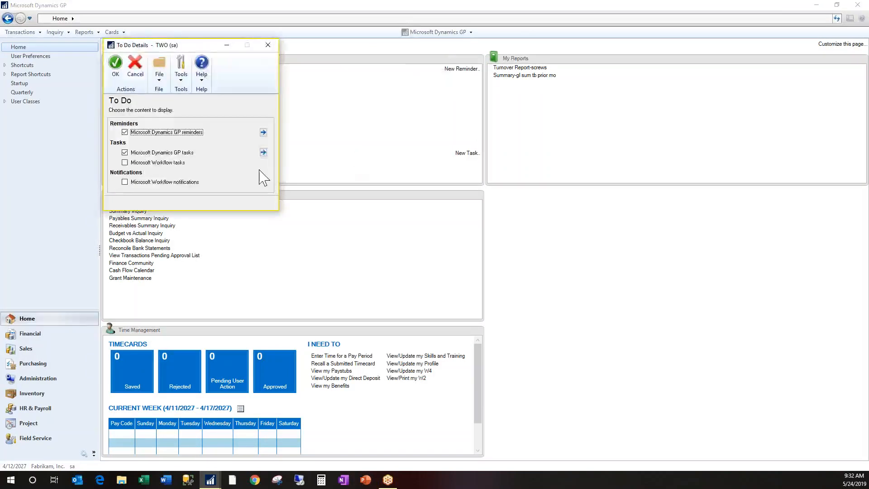
pyautogui.click(263, 132)
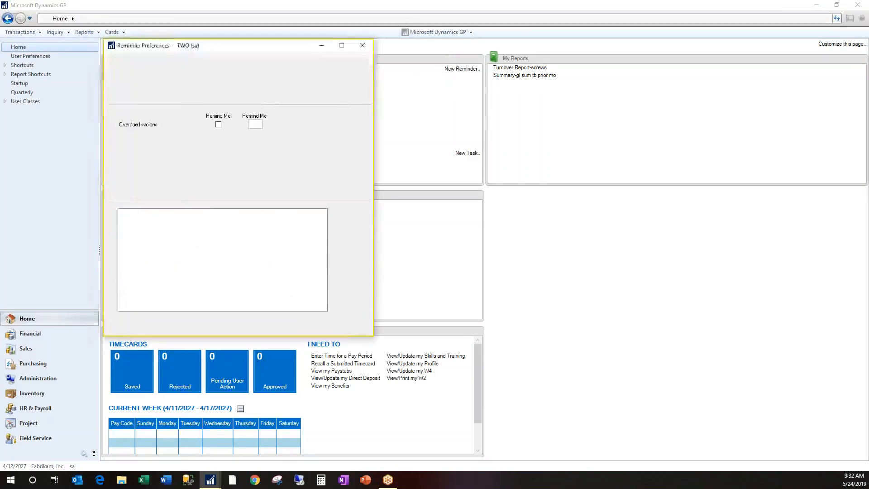
# Modify the $50 custom reminder so it does not display as a cue, save the preferences, and refresh the Home page
pyautogui.click(153, 225)
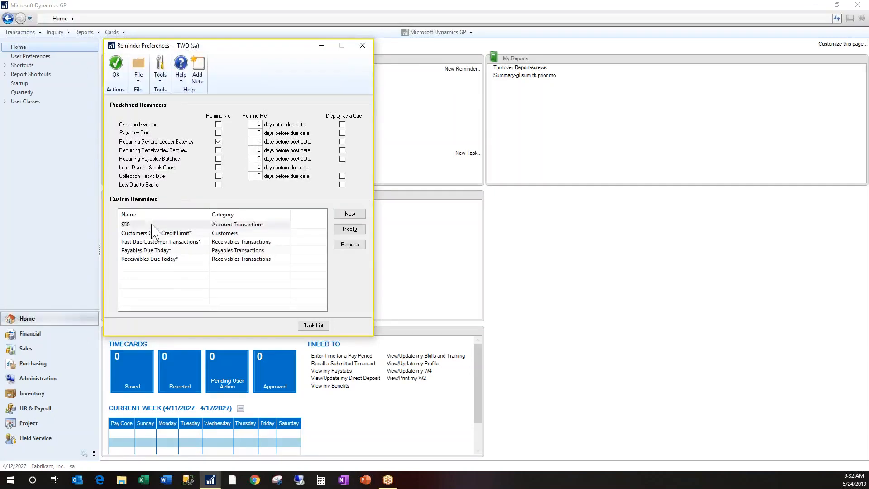
pyautogui.click(349, 229)
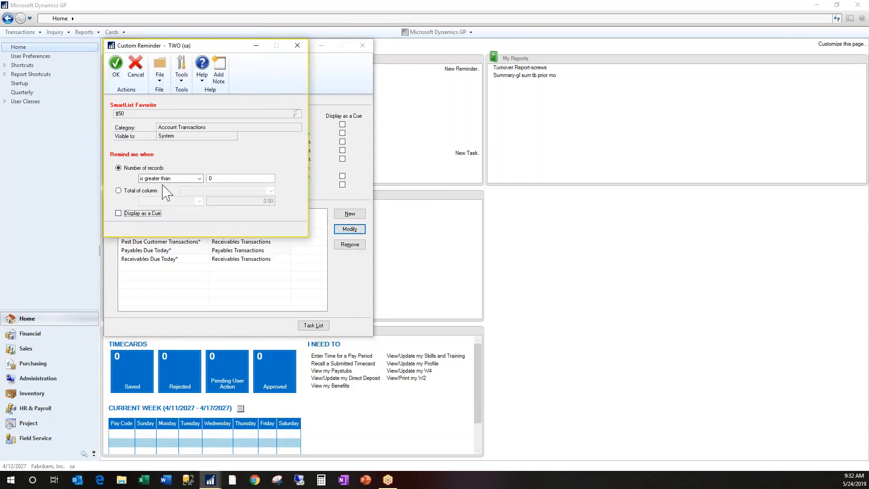
pyautogui.click(117, 77)
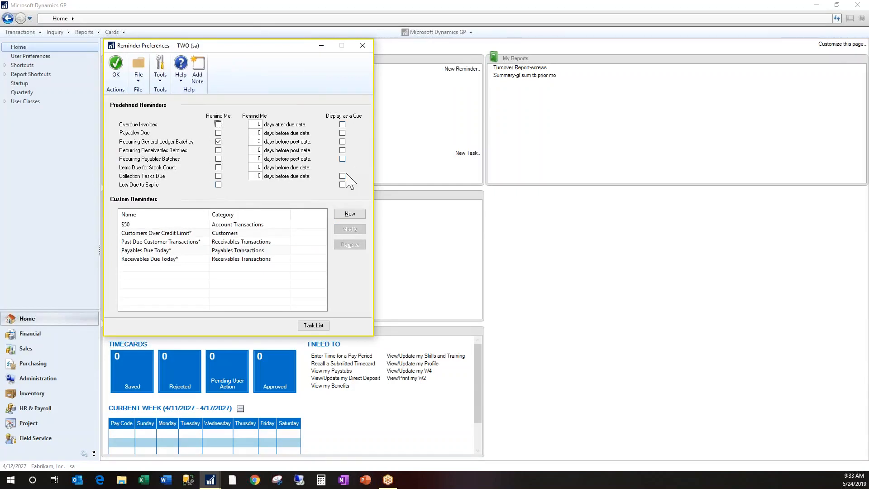
pyautogui.click(117, 75)
pyautogui.click(838, 19)
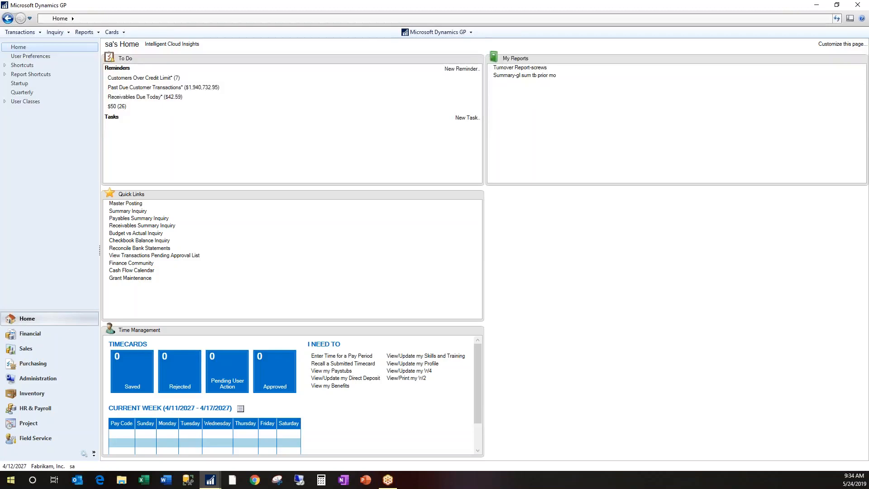
# Open SmartList and run the $50 favorite under Account Transactions
pyautogui.click(438, 33)
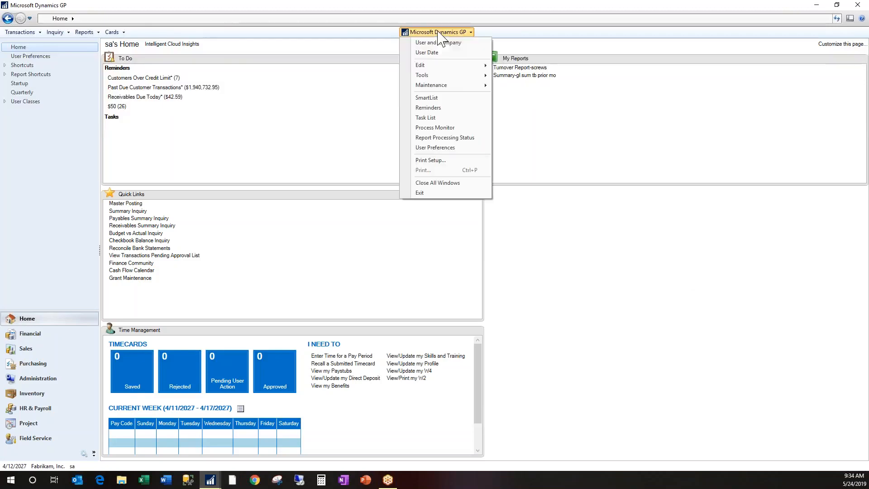
pyautogui.click(435, 98)
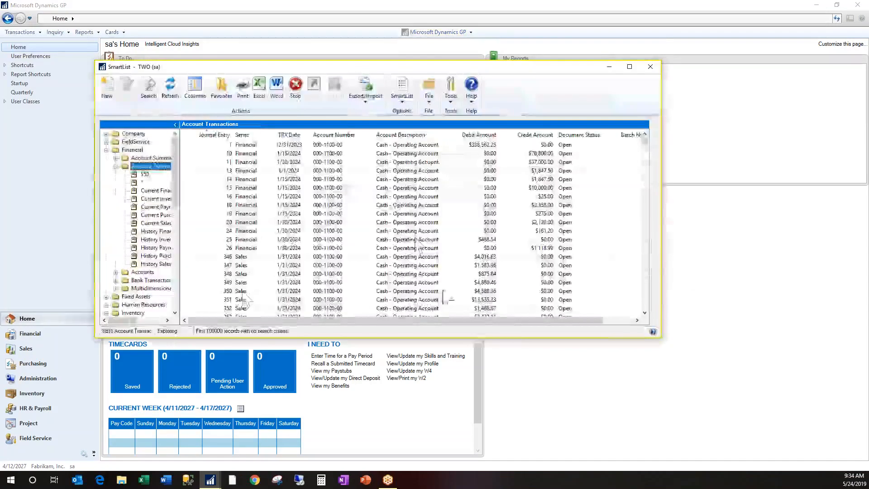
pyautogui.click(144, 175)
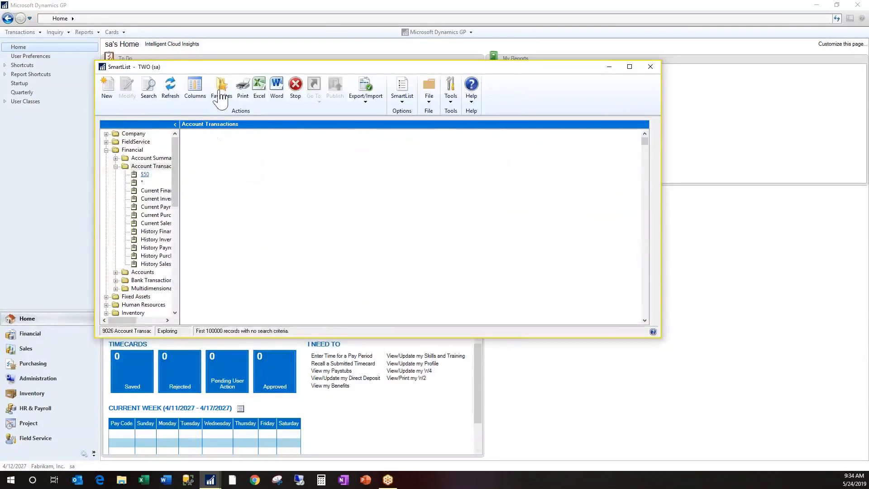
pyautogui.click(146, 178)
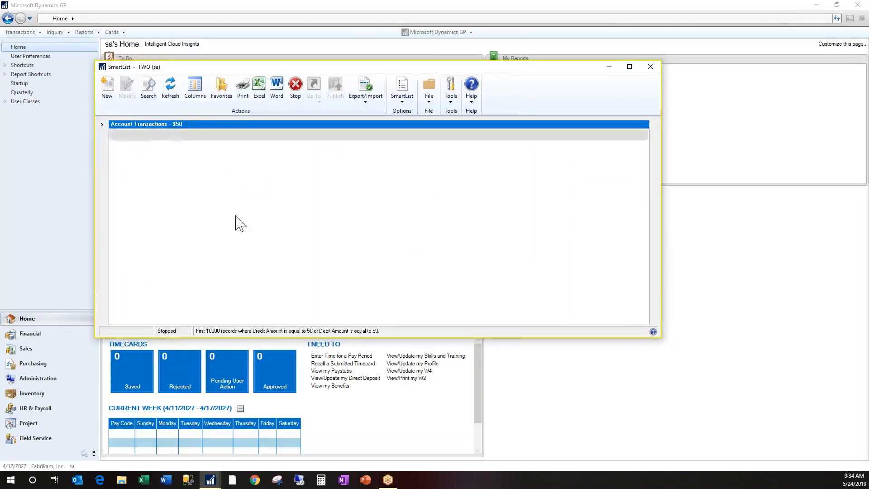
# Check the option to add a favorite with a reminder for the $50 list, cancel without saving, and minimize SmartList
pyautogui.click(222, 92)
pyautogui.click(487, 280)
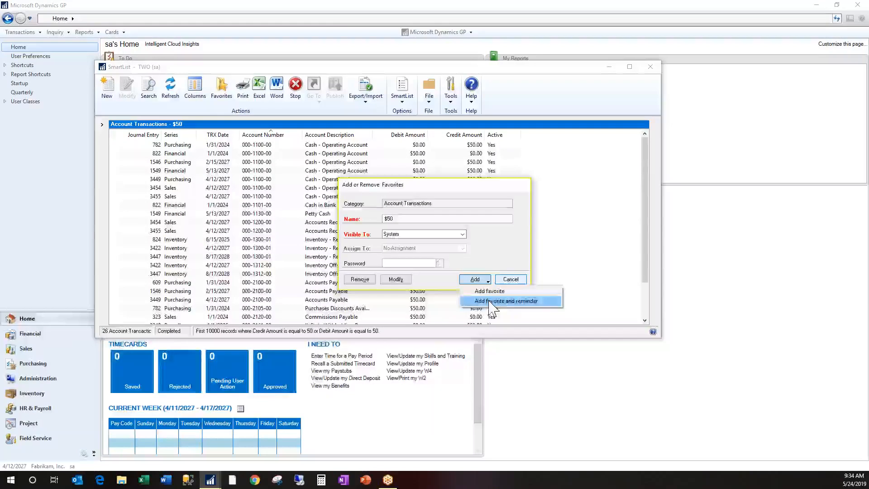
pyautogui.click(501, 252)
pyautogui.click(510, 279)
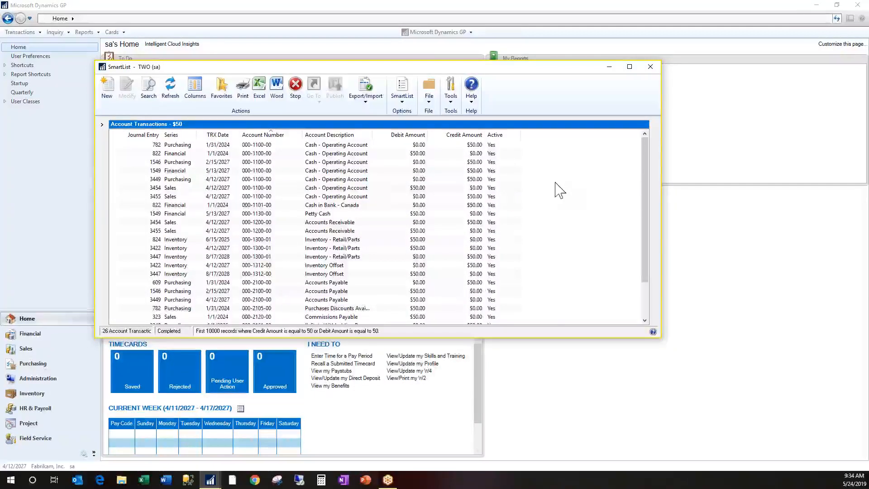
pyautogui.click(102, 124)
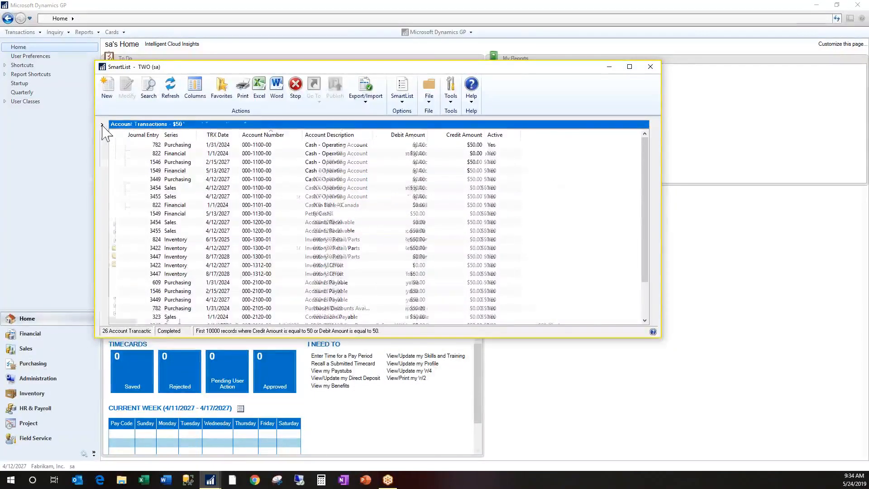
pyautogui.click(609, 67)
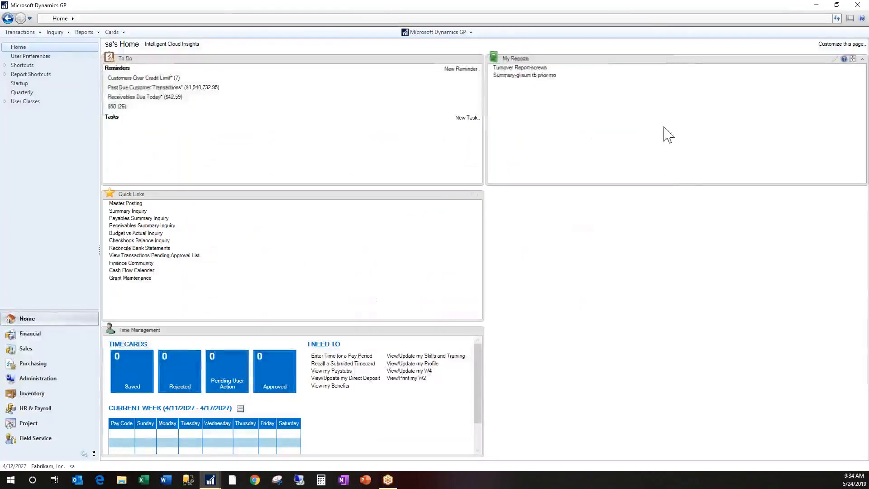
# Open SmartList Options from the Administration system setup and select the Account Transactions category
pyautogui.click(32, 378)
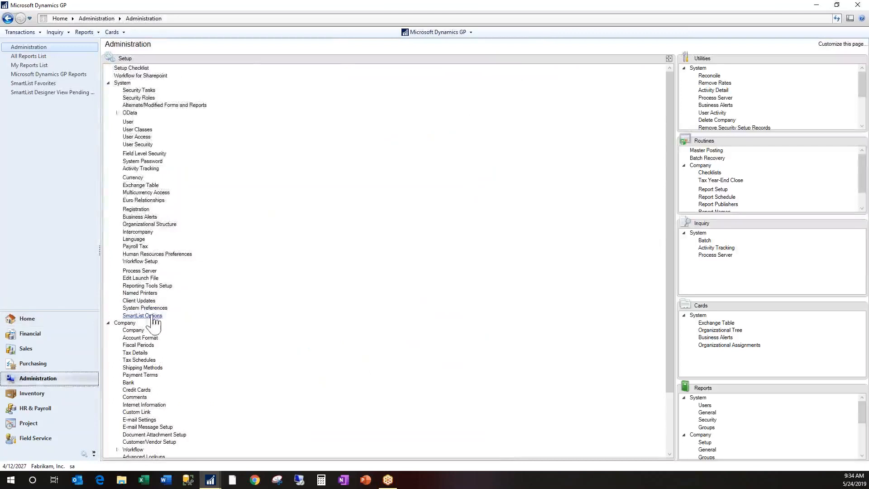
pyautogui.click(159, 316)
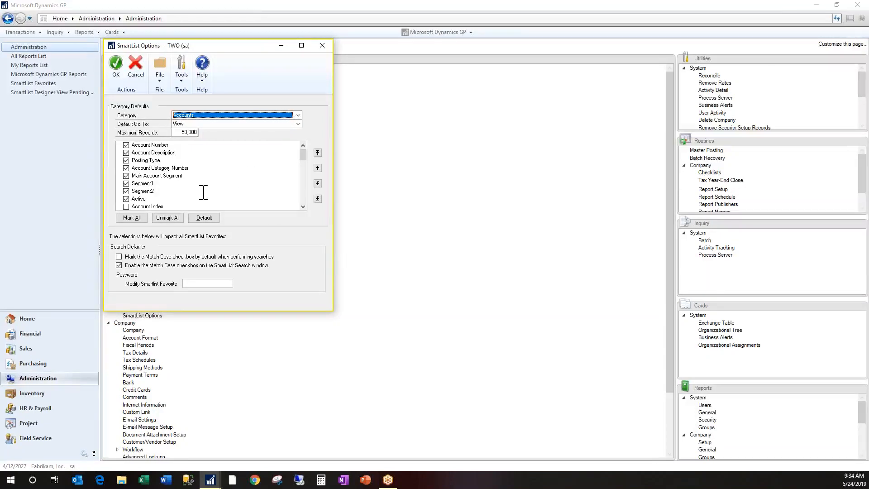
pyautogui.click(235, 116)
pyautogui.scroll(-5, 235, 123)
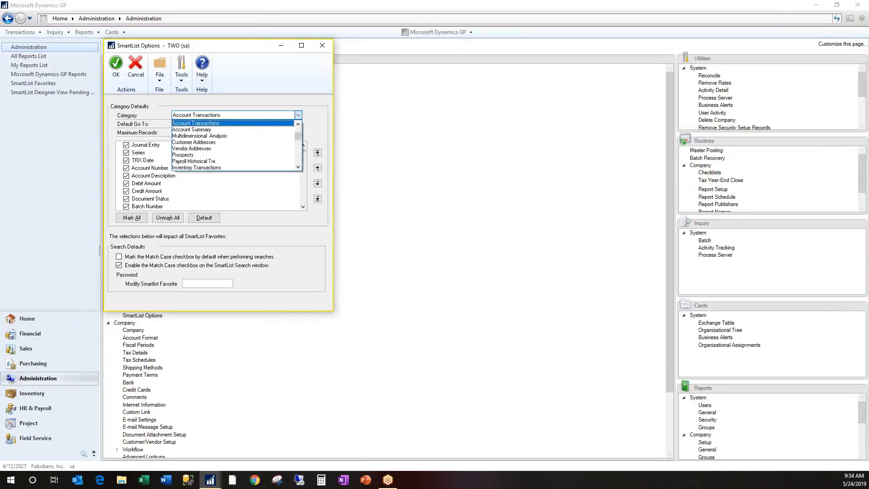
pyautogui.click(231, 129)
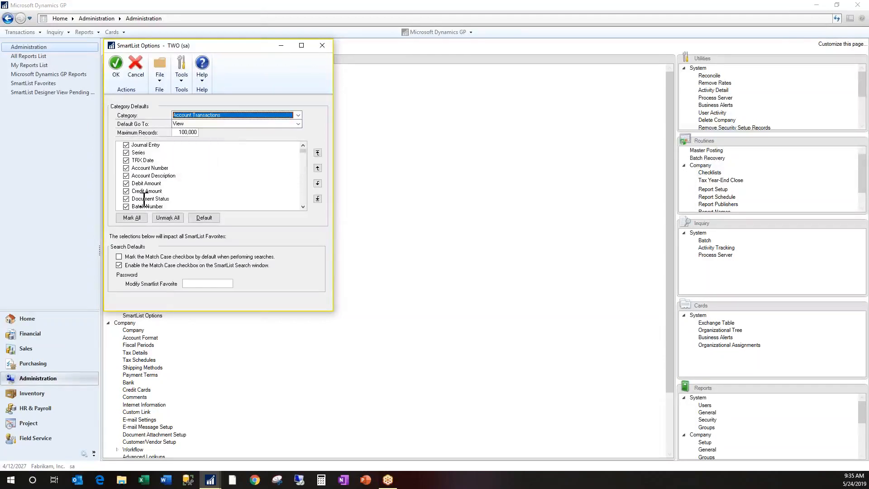
# Reorder the default columns so TRX Date, Account Number and Account Description come first, ahead of Journal Entry
pyautogui.click(142, 161)
pyautogui.click(317, 152)
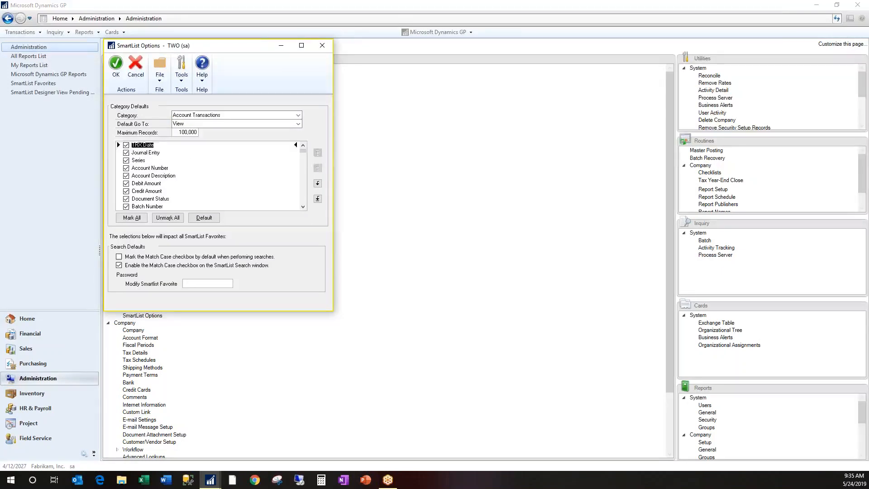
pyautogui.click(166, 168)
pyautogui.click(318, 168)
pyautogui.click(318, 168)
pyautogui.click(162, 176)
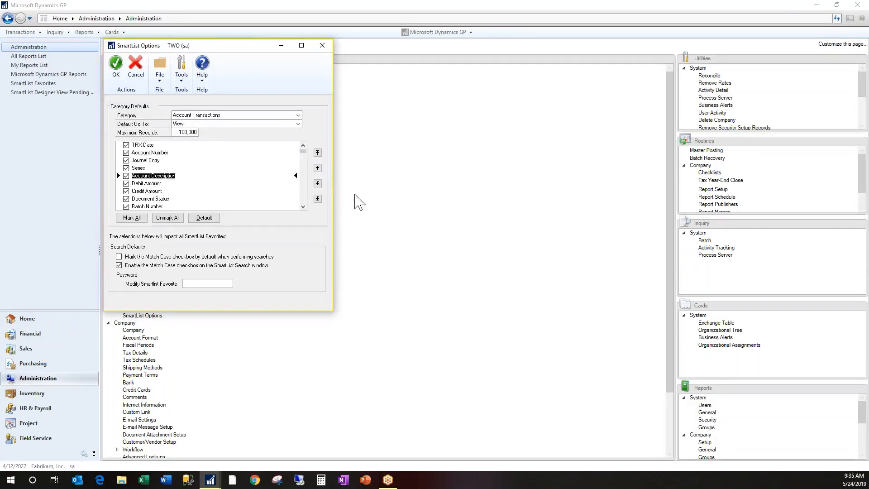
pyautogui.click(318, 168)
pyautogui.click(318, 168)
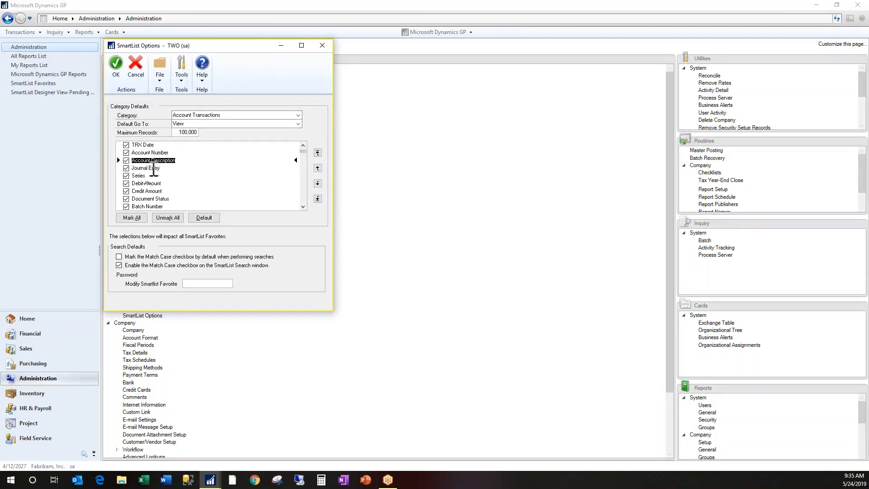
# Move Debit Amount to the end of the default columns and shift Credit Amount down to follow Batch Number
pyautogui.click(151, 184)
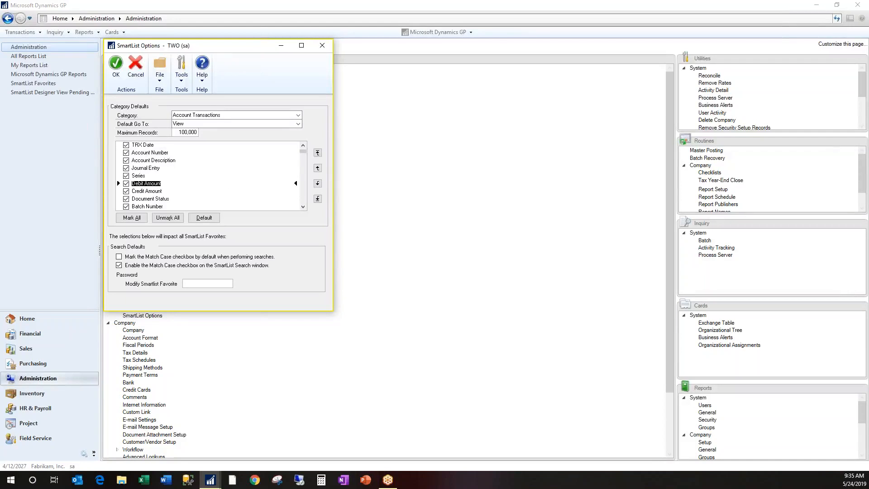
pyautogui.click(318, 199)
pyautogui.click(305, 163)
pyautogui.click(304, 163)
pyautogui.click(305, 163)
pyautogui.moveTo(303, 192); pyautogui.dragTo(305, 145)
pyautogui.click(153, 183)
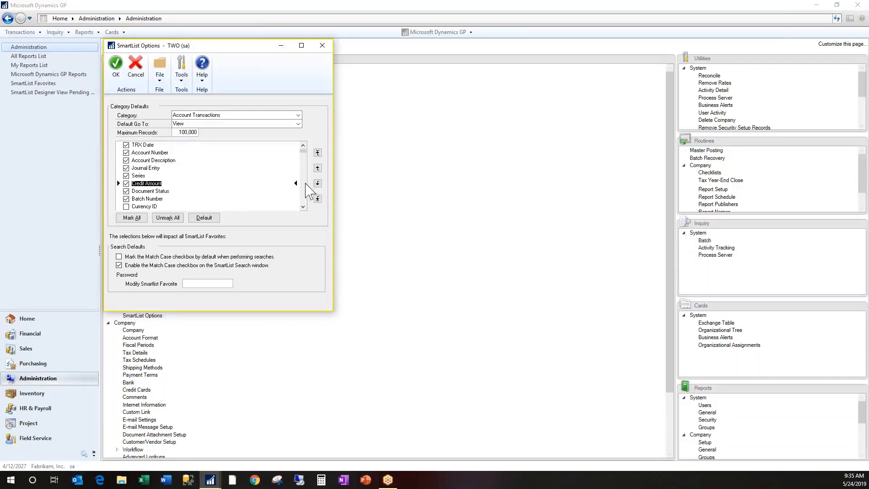
pyautogui.click(317, 183)
pyautogui.click(317, 183)
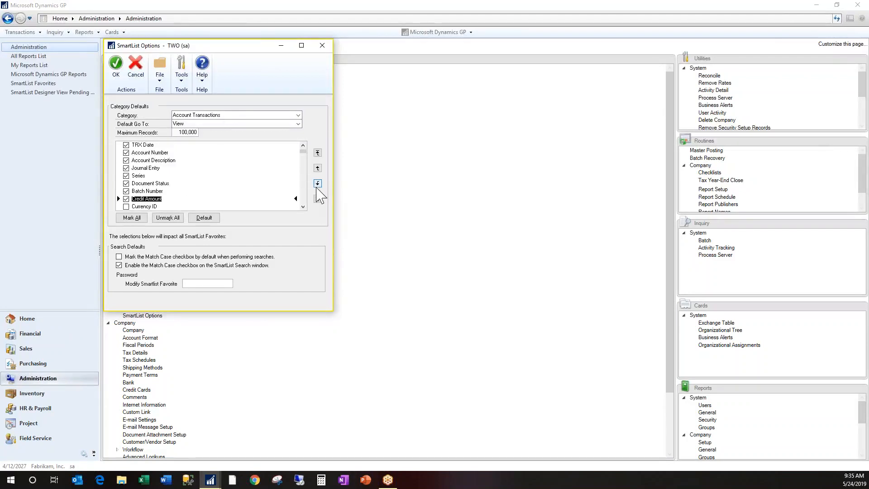
# Bring Debit Amount back from the end of the column list and place it between Batch Number and Credit Amount
pyautogui.moveTo(304, 152); pyautogui.dragTo(308, 205)
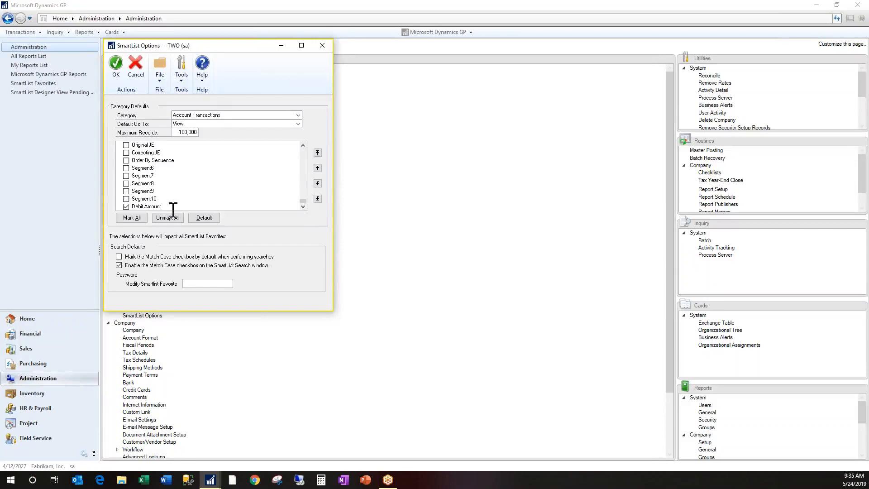
pyautogui.click(157, 206)
pyautogui.click(317, 152)
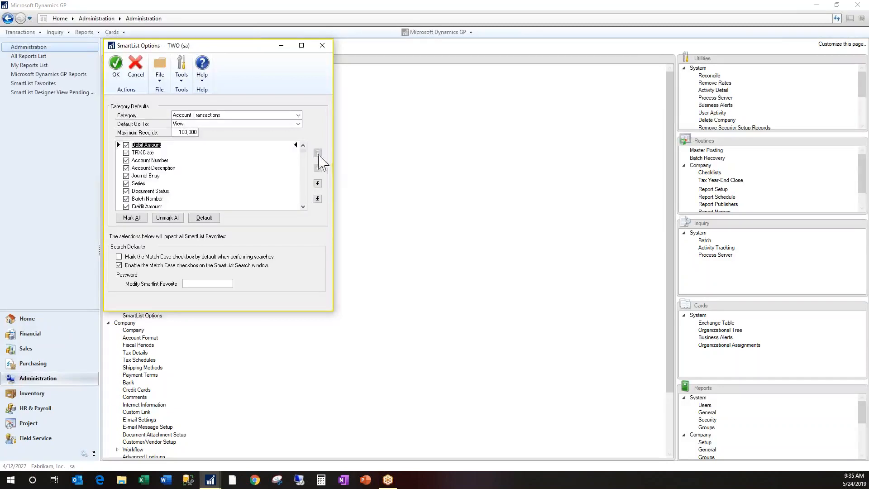
pyautogui.click(317, 183)
pyautogui.click(317, 183)
pyautogui.click(317, 183)
pyautogui.click(317, 183)
pyautogui.click(317, 183)
pyautogui.click(318, 183)
pyautogui.click(317, 184)
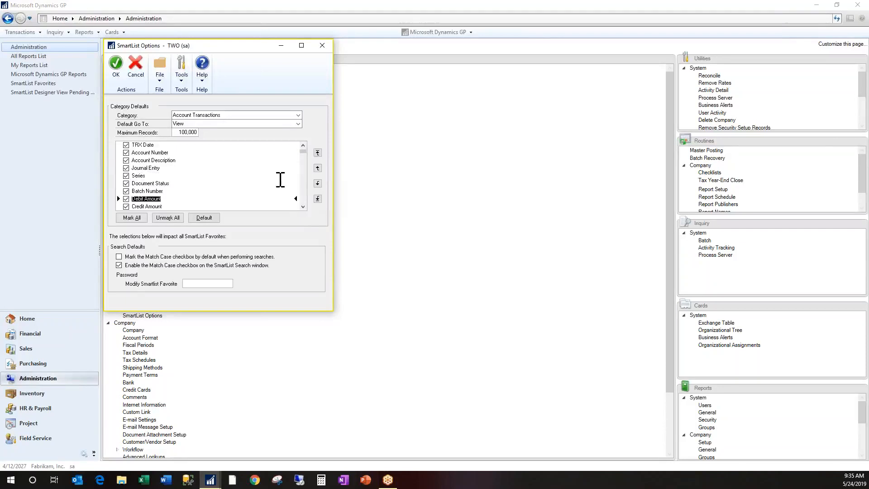
# Review the rest of the Account Transactions column list and save the SmartList Options
pyautogui.click(302, 207)
pyautogui.click(303, 206)
pyautogui.click(303, 206)
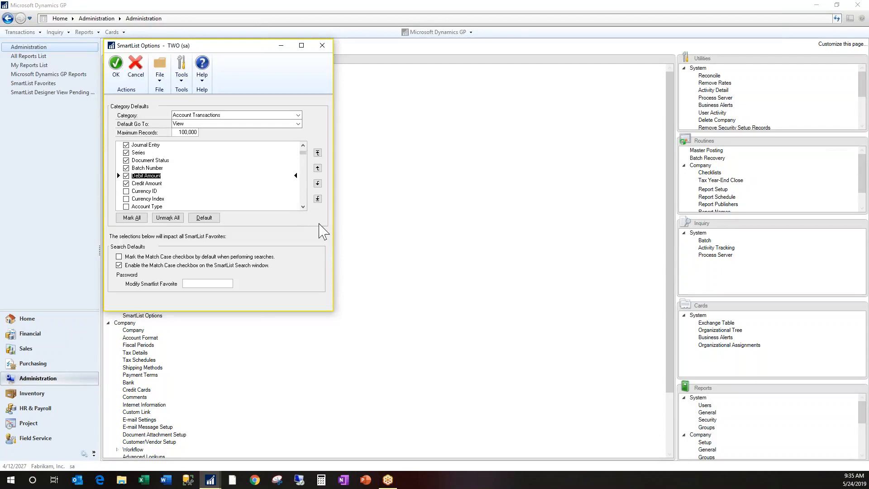
pyautogui.moveTo(304, 157); pyautogui.dragTo(304, 208)
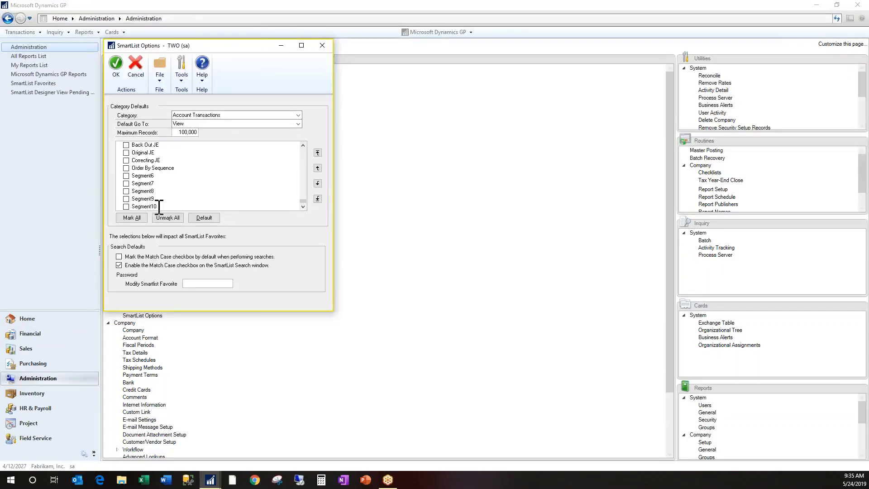
pyautogui.click(318, 153)
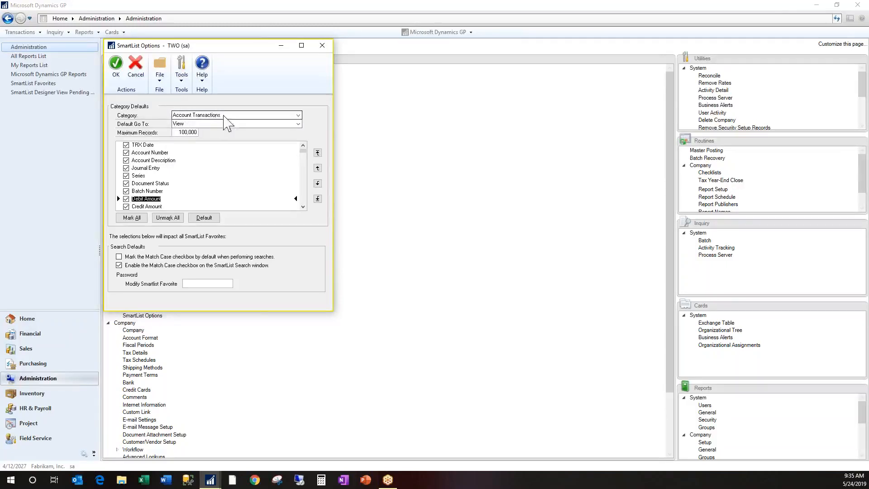
pyautogui.click(115, 67)
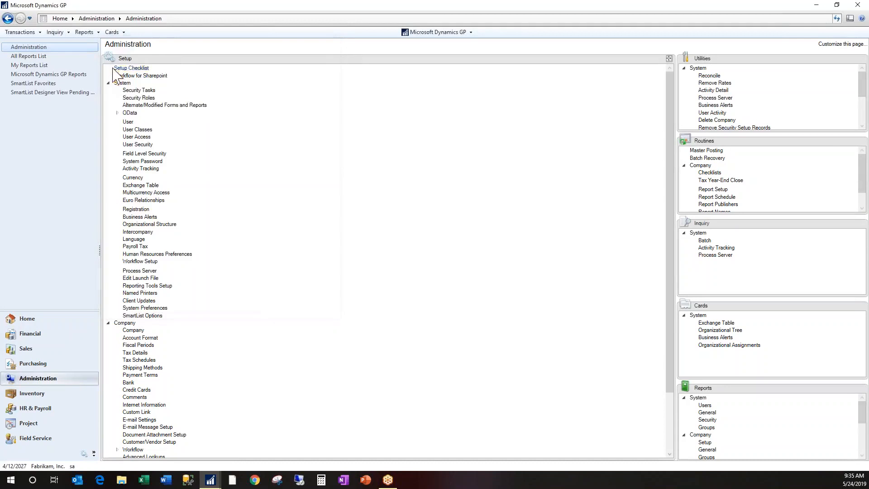
# Return to SmartList and run the * favorite under Account Transactions to check the new default column order
pyautogui.click(210, 480)
pyautogui.click(274, 438)
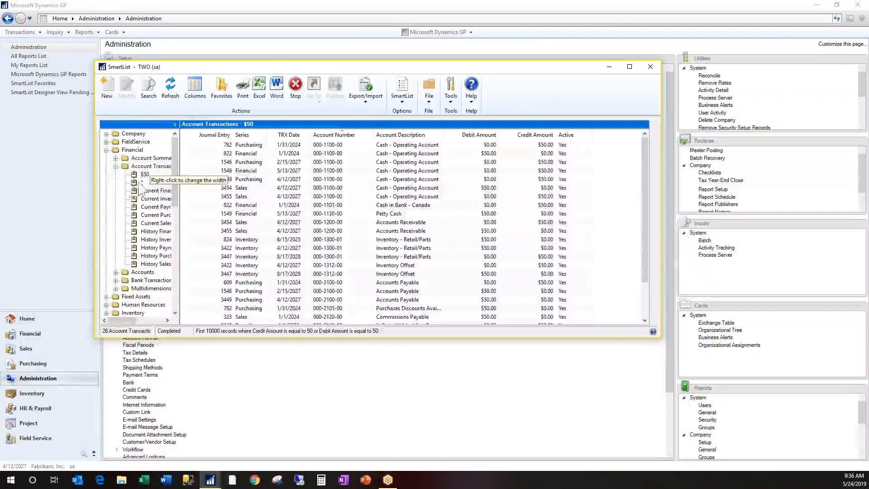
pyautogui.click(142, 182)
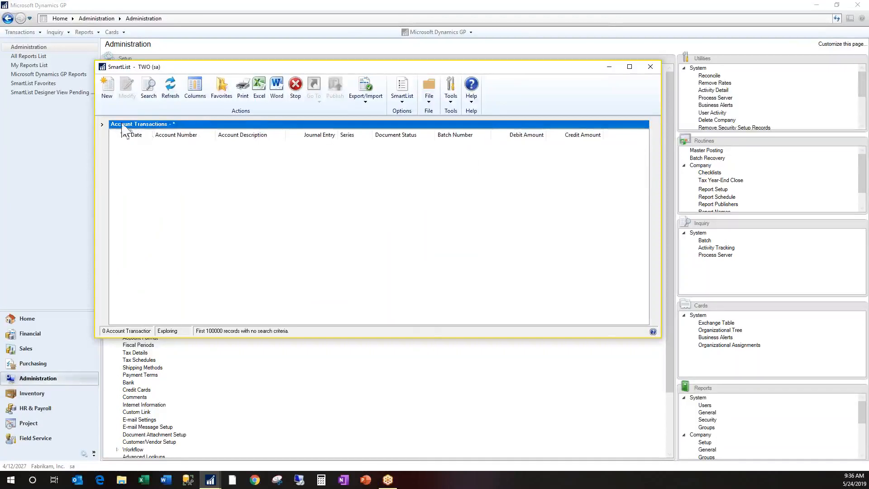
pyautogui.click(103, 125)
pyautogui.moveTo(175, 176); pyautogui.dragTo(175, 144)
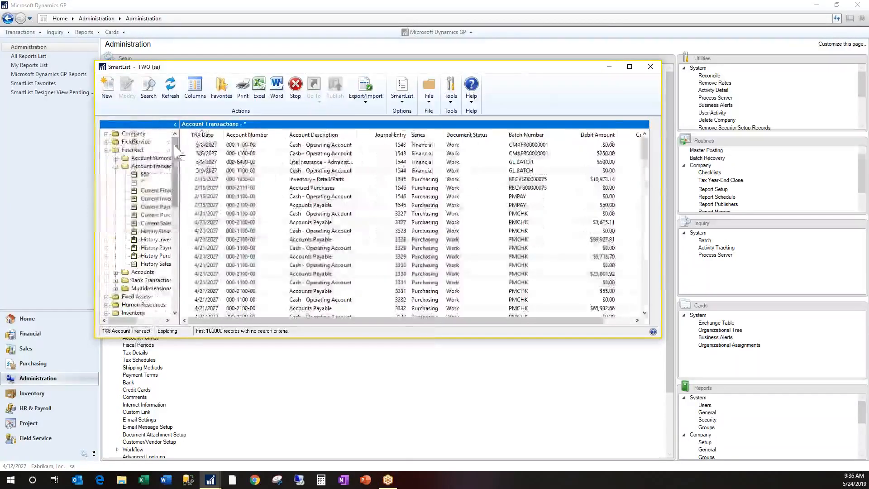
# Run the $50 and Current Financials Journal favorites to compare their column layouts with the new defaults
pyautogui.click(145, 174)
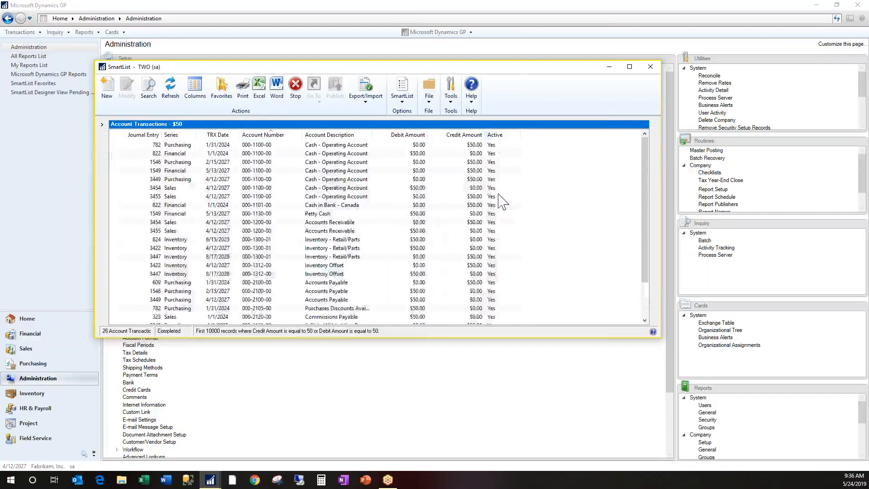
pyautogui.click(102, 125)
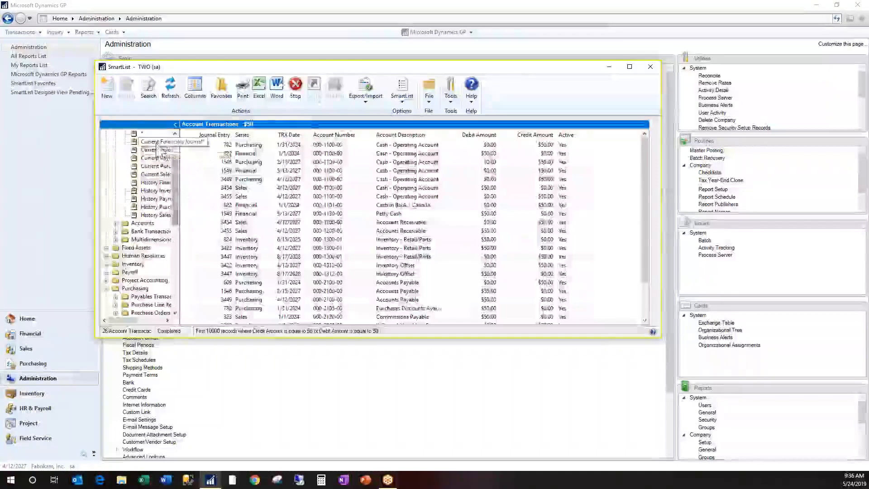
pyautogui.click(153, 141)
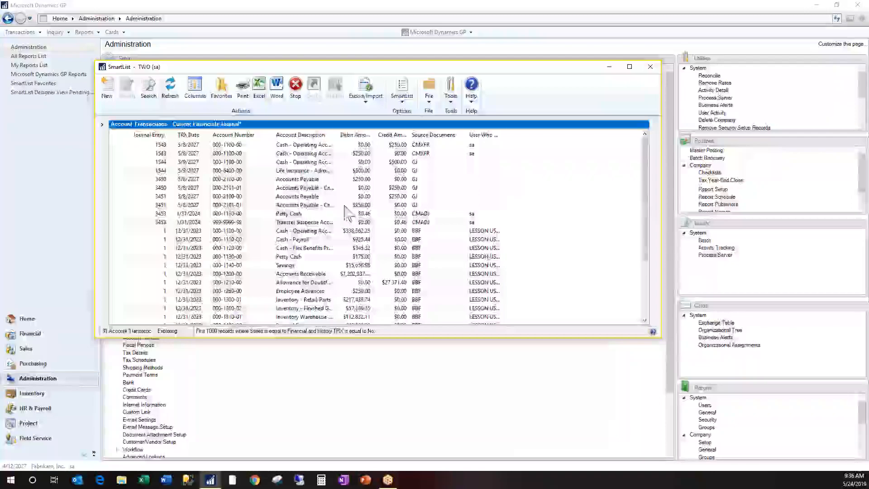
pyautogui.click(102, 125)
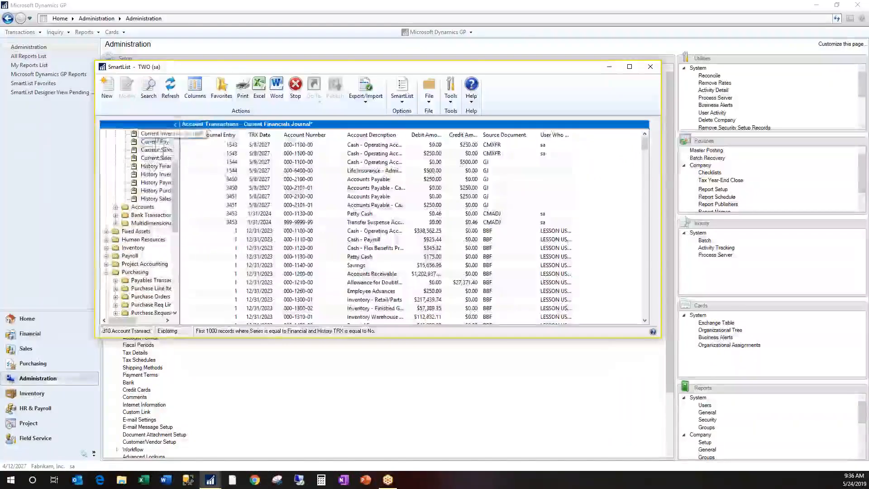
pyautogui.scroll(3, 153, 181)
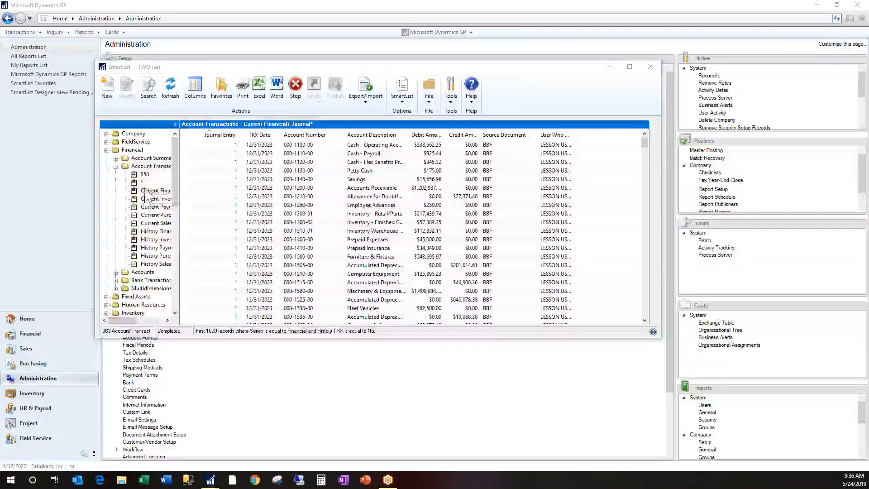
# Run the $50 favorite under Account Transactions and move its Active column to the front, ahead of Journal Entry
pyautogui.click(145, 175)
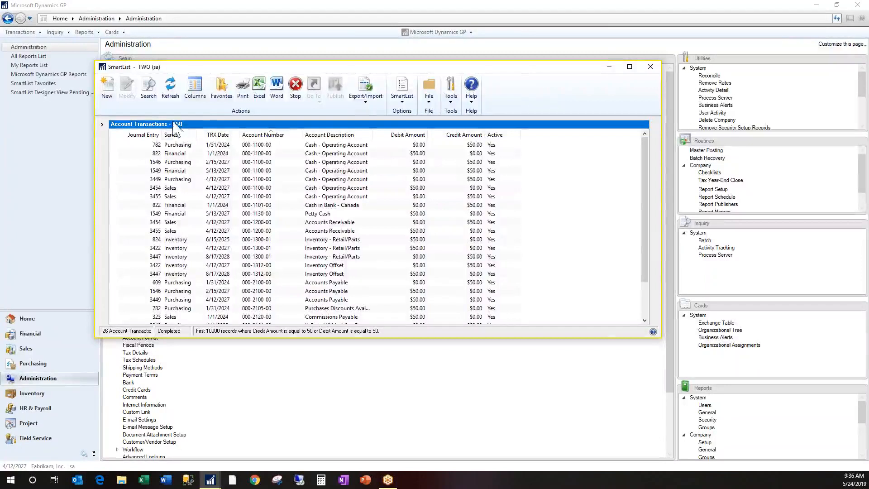
pyautogui.click(195, 90)
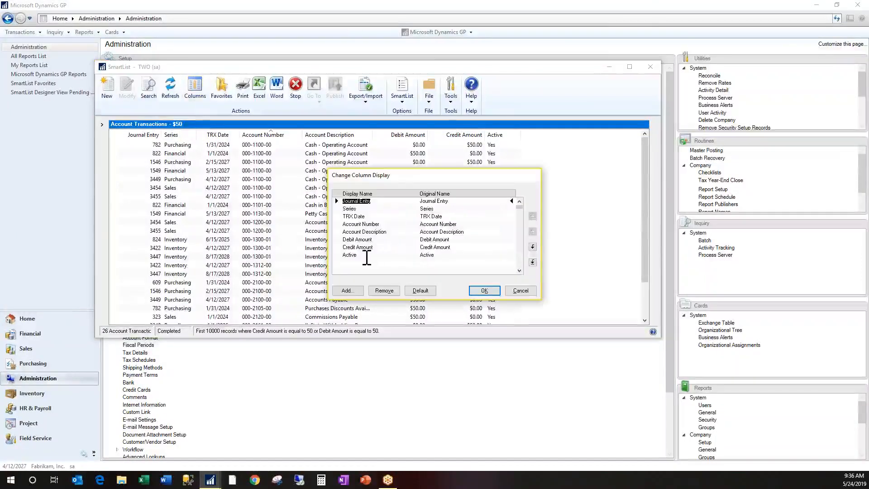
pyautogui.click(362, 255)
pyautogui.click(532, 216)
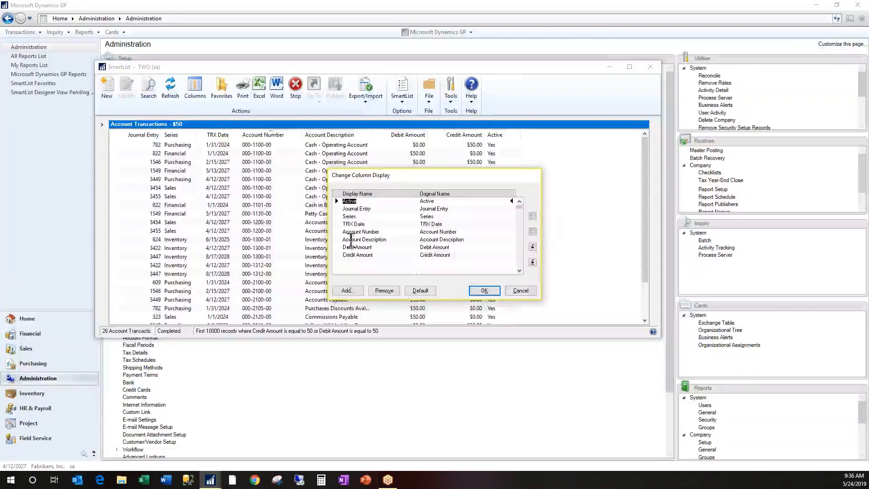
pyautogui.click(484, 291)
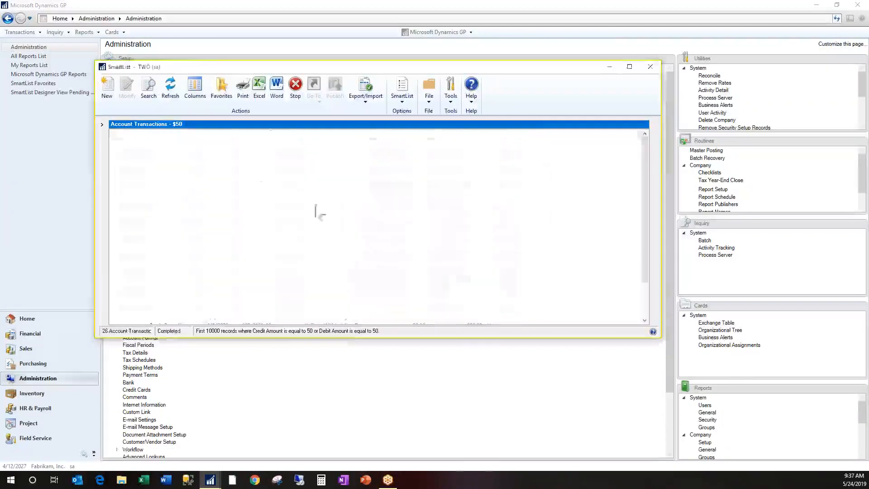
# Save the new column order to the $50 favorite by modifying it, accepting the effect on its custom reminders
pyautogui.click(222, 91)
pyautogui.click(399, 283)
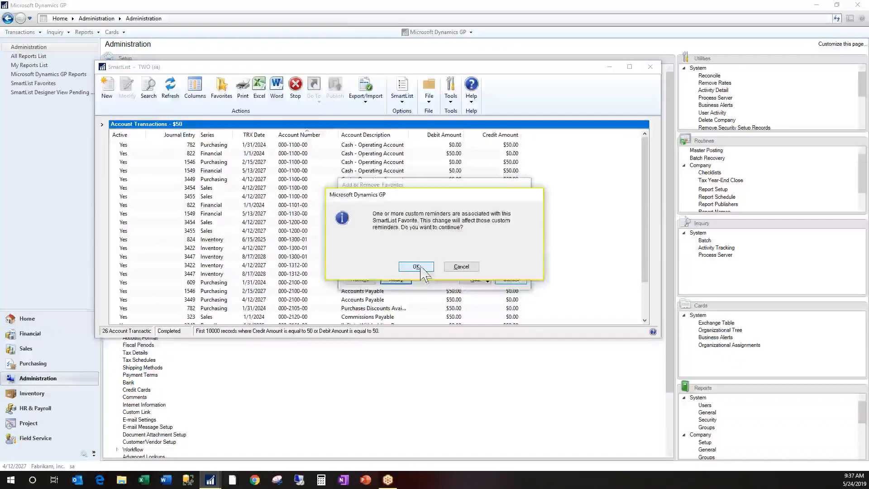
pyautogui.click(418, 267)
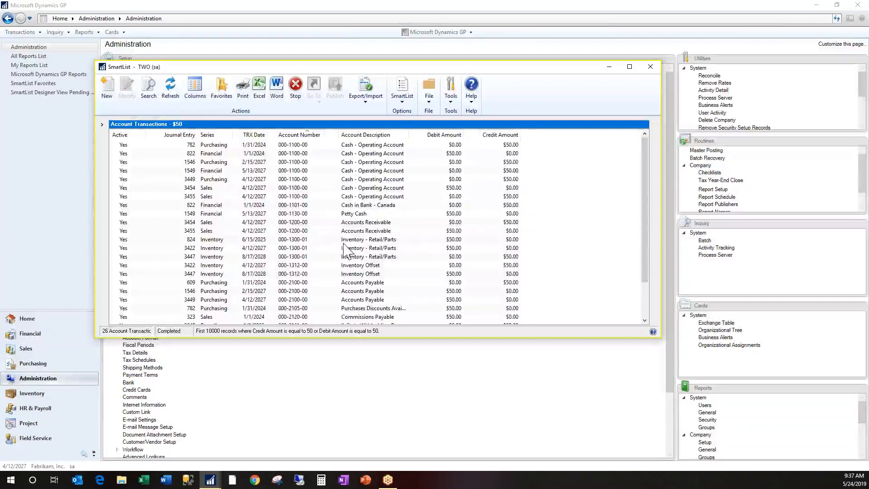
# Show the SmartList category tree again and return to the favorites under Account Transactions
pyautogui.click(102, 125)
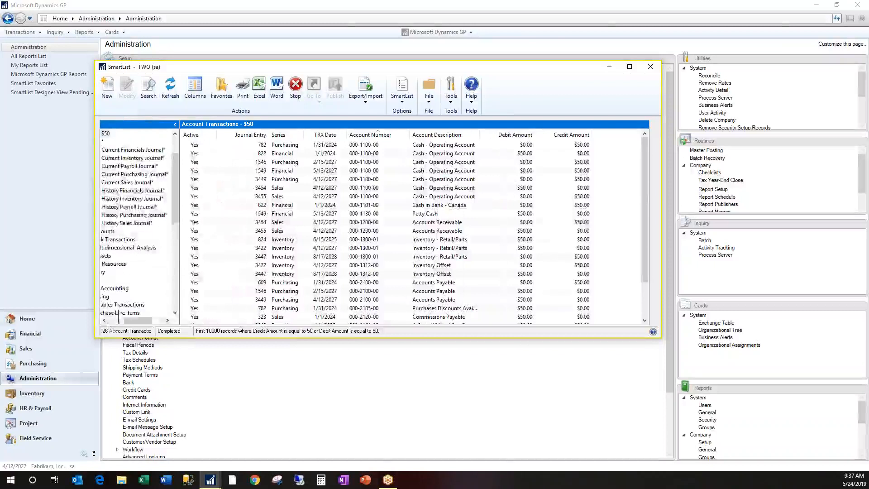
pyautogui.click(175, 134)
pyautogui.click(175, 134)
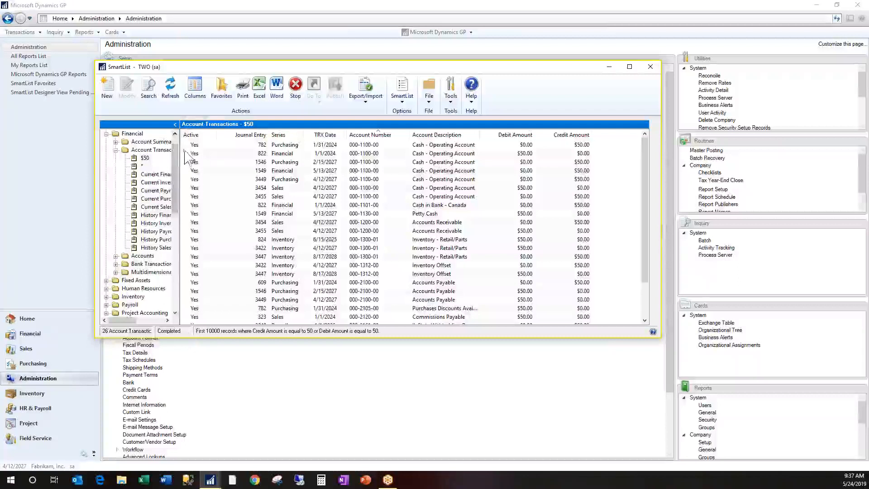